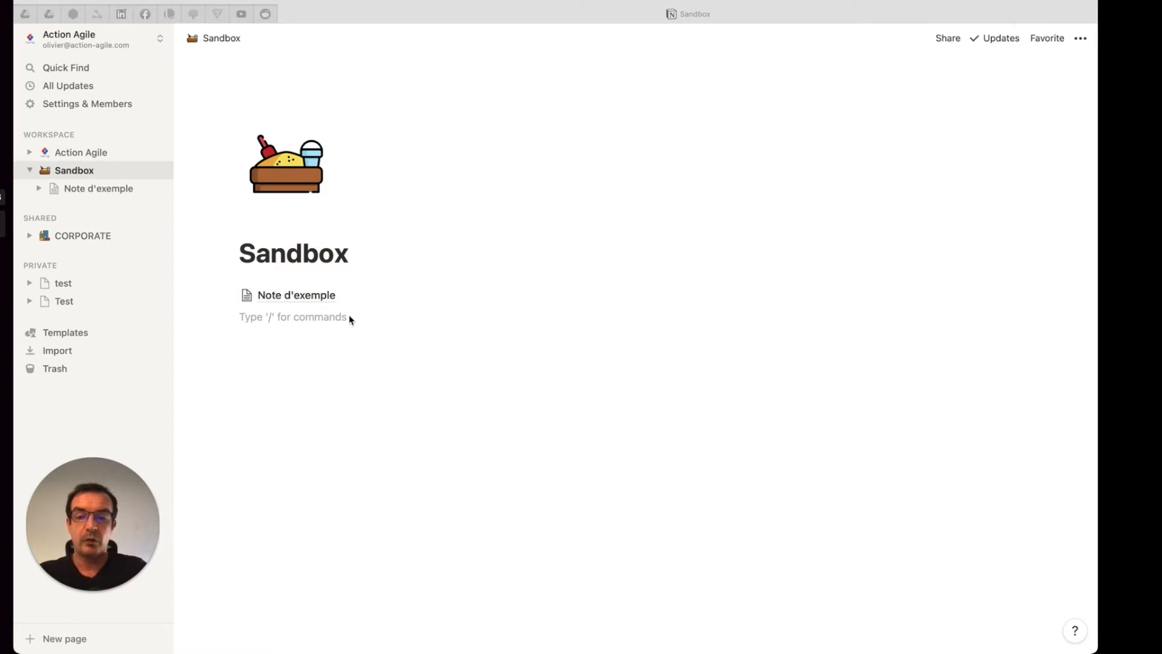
Step: Create a private page titled "Nouvelle page" and return to the Sandbox page
click(306, 319)
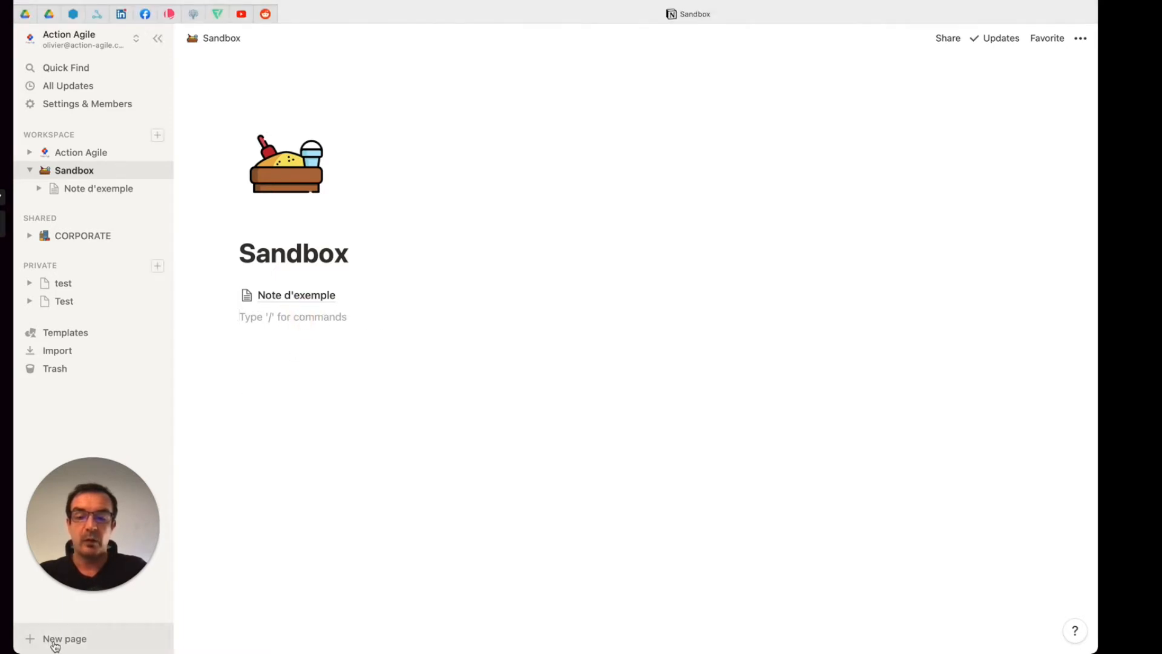
click(75, 640)
text(Nouvelle page)
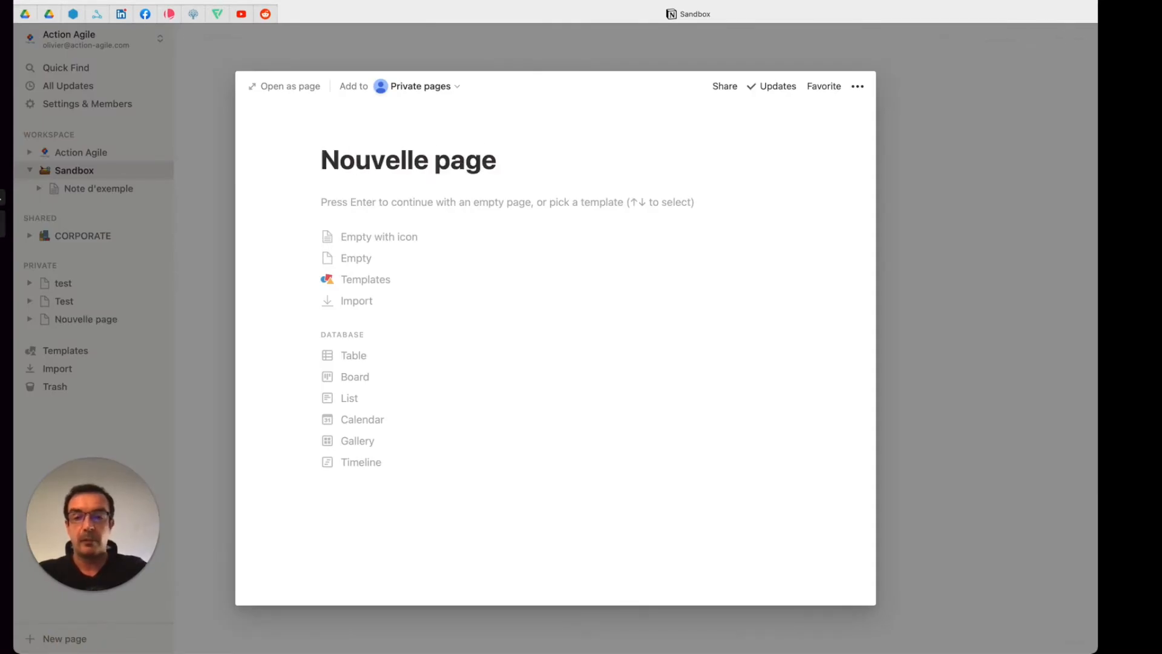
click(229, 467)
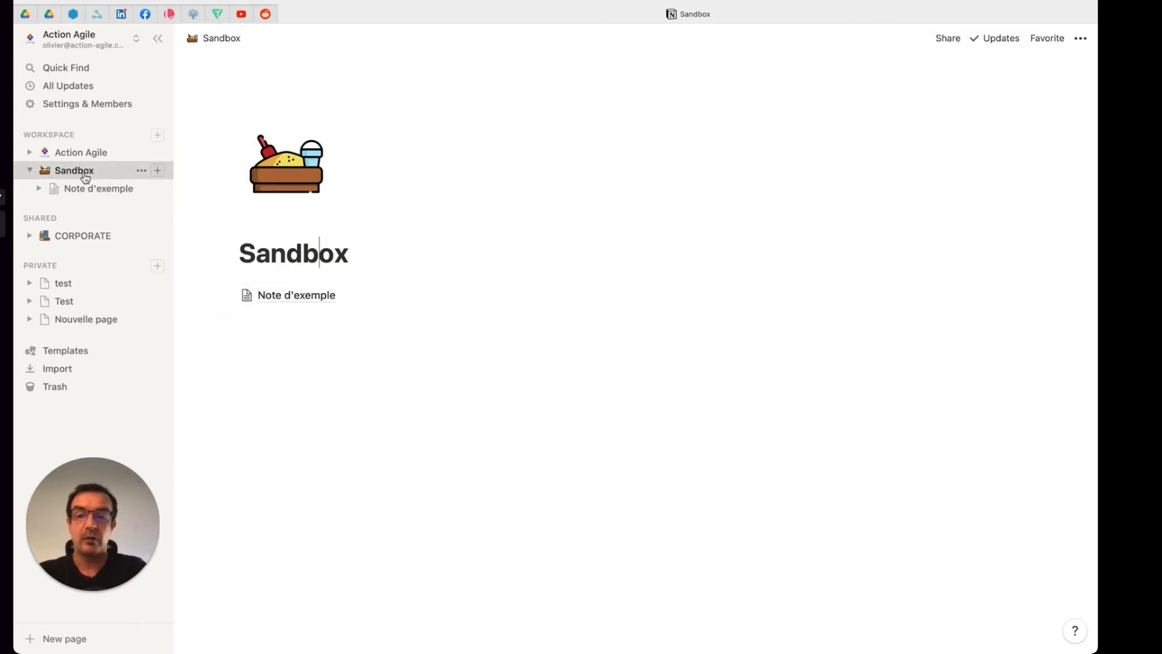
Step: Insert a subpage below "Note d'exemple" in the Sandbox page and title it "Nouvelle page 1"
click(307, 317)
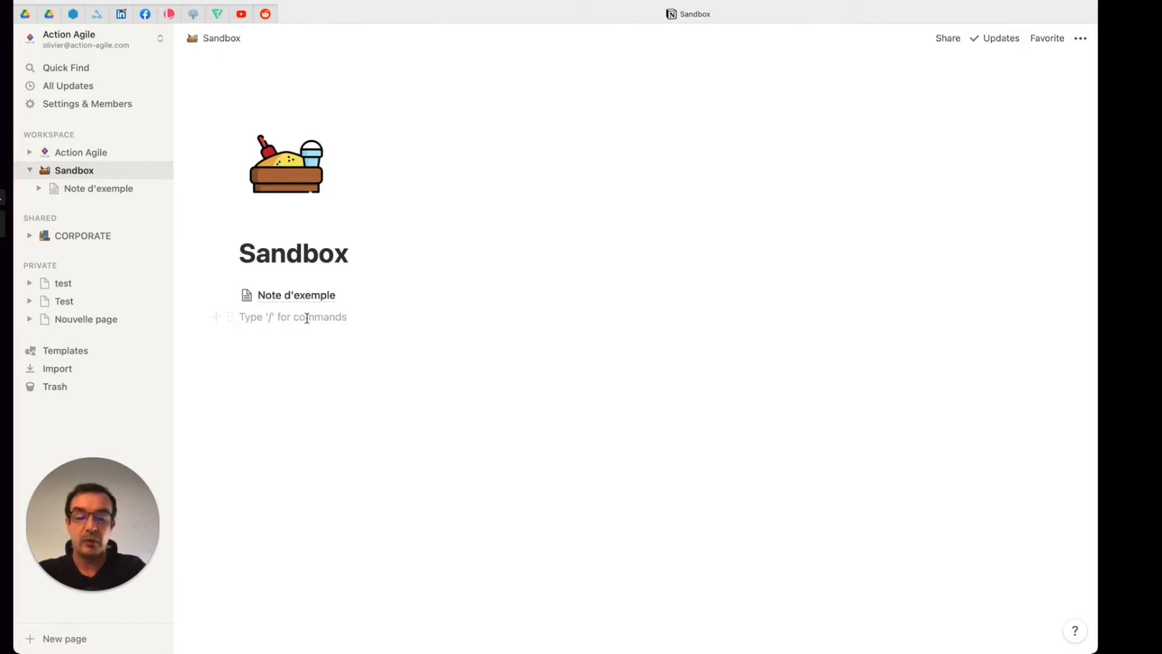
text(/page)
key(Return)
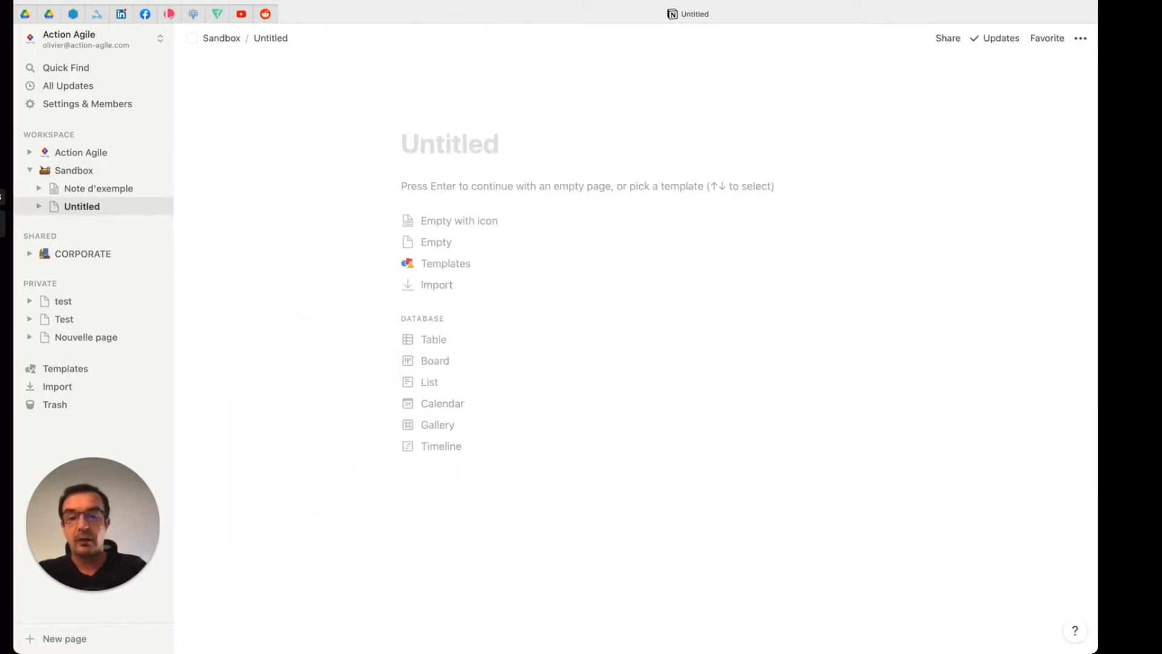
text(N)
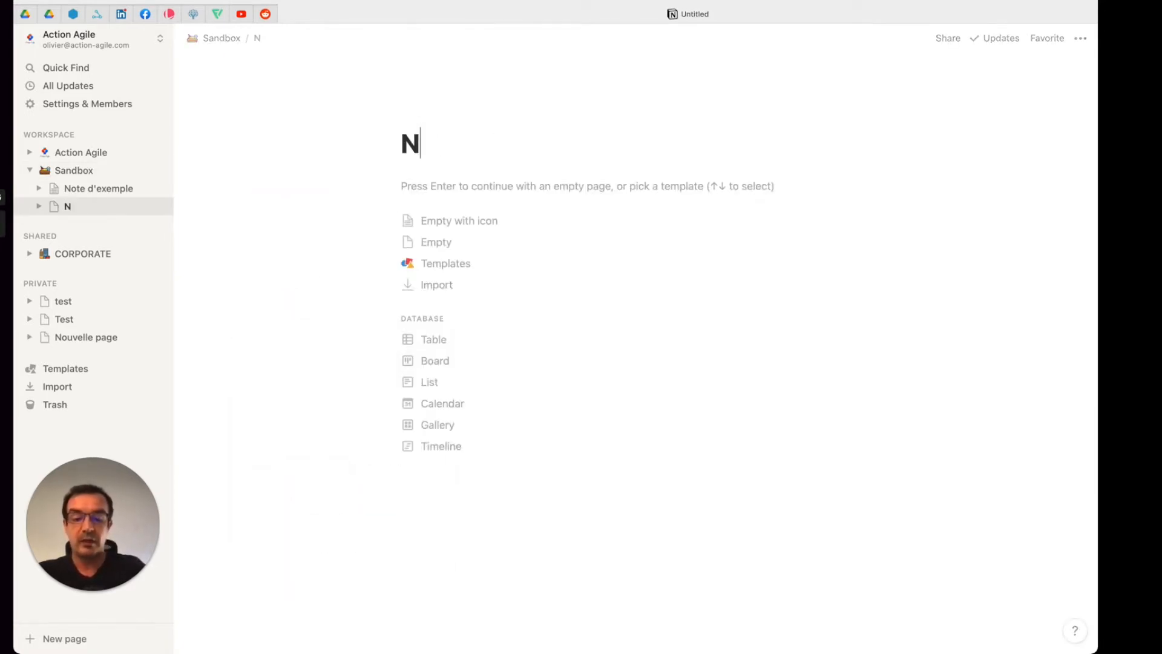
text(ouvelle page 1)
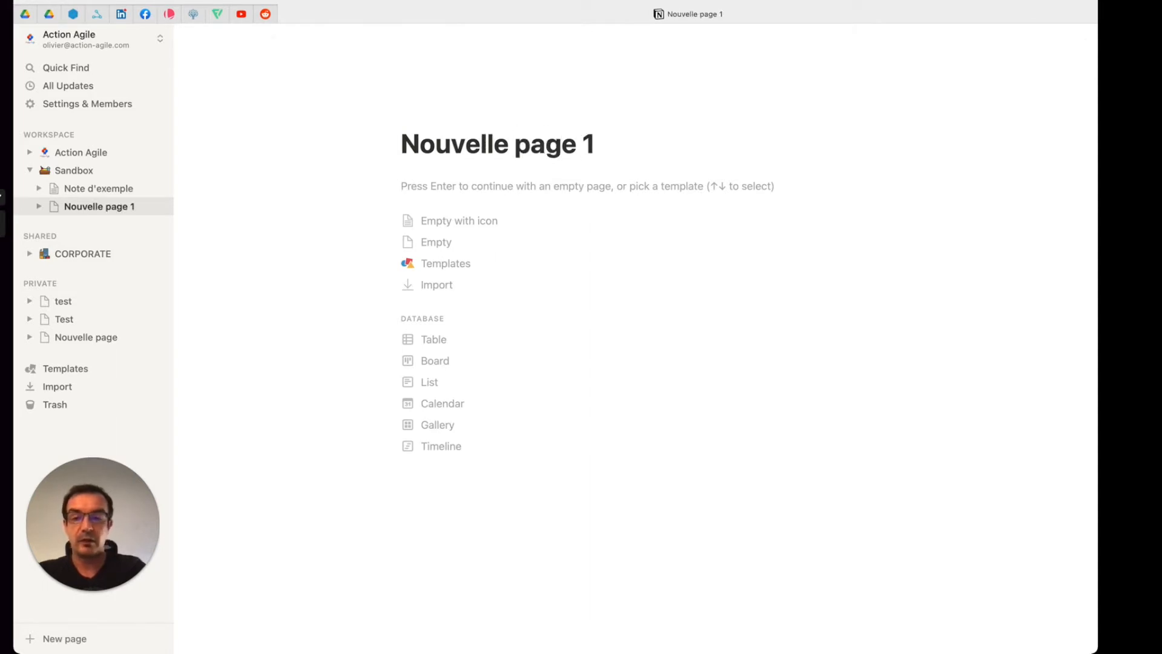
Step: Add another empty subpage to Sandbox directly from the page tree, title it "Nouvelle page 2", and close its preview
click(74, 170)
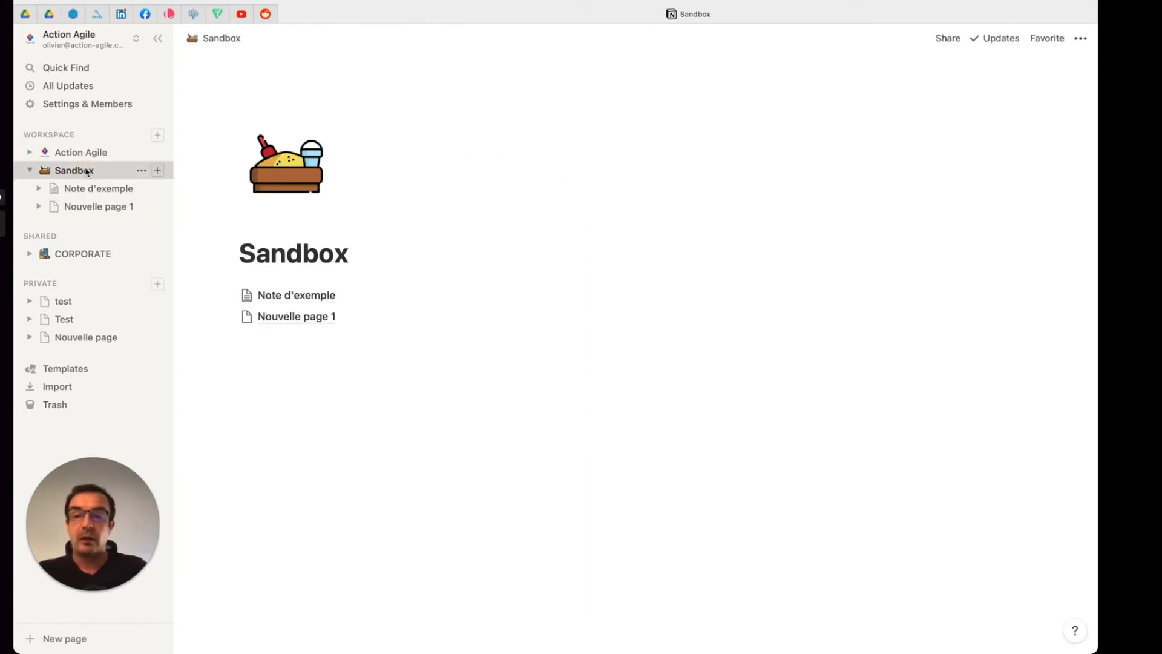
click(157, 172)
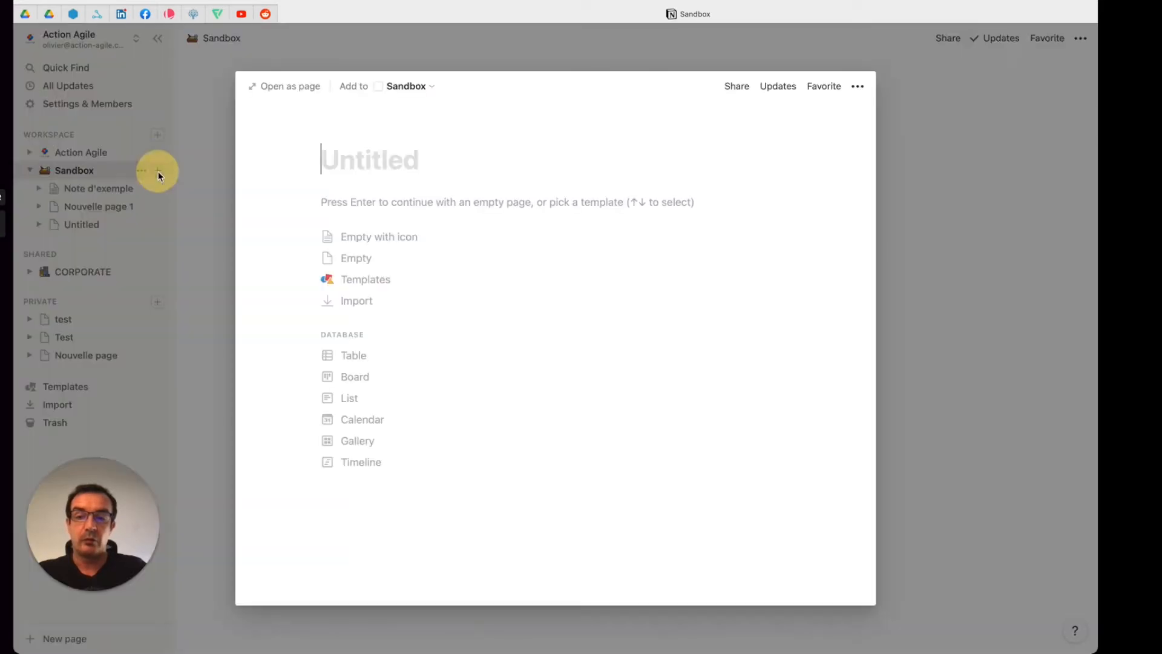
text(Nouvelle page 2)
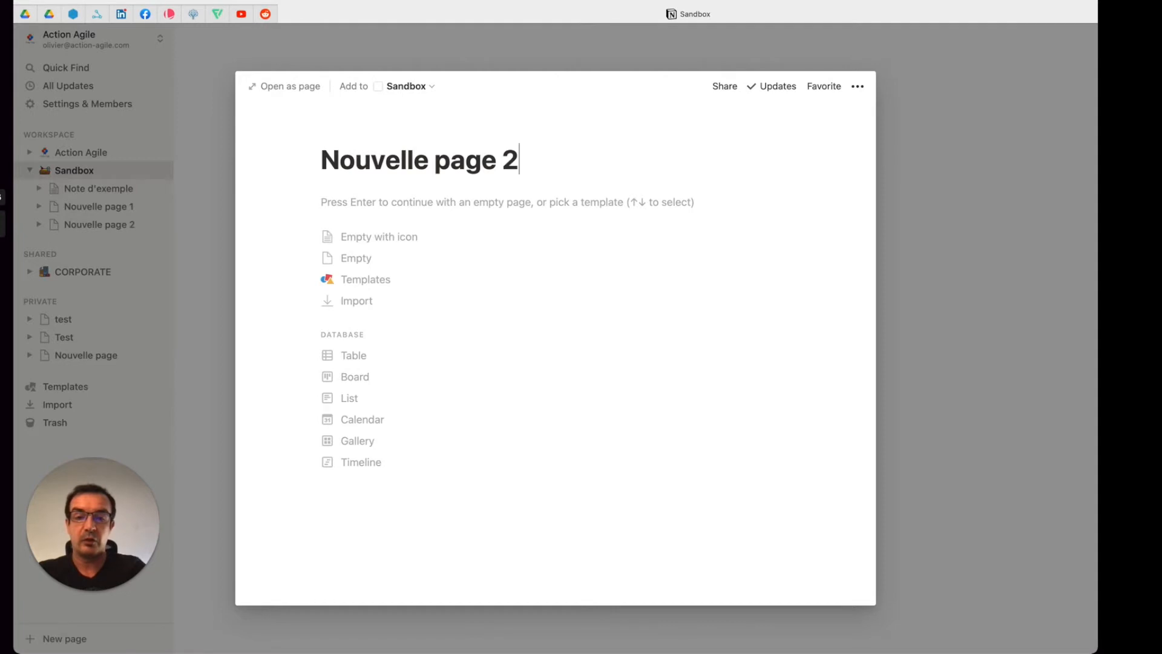
key(Return)
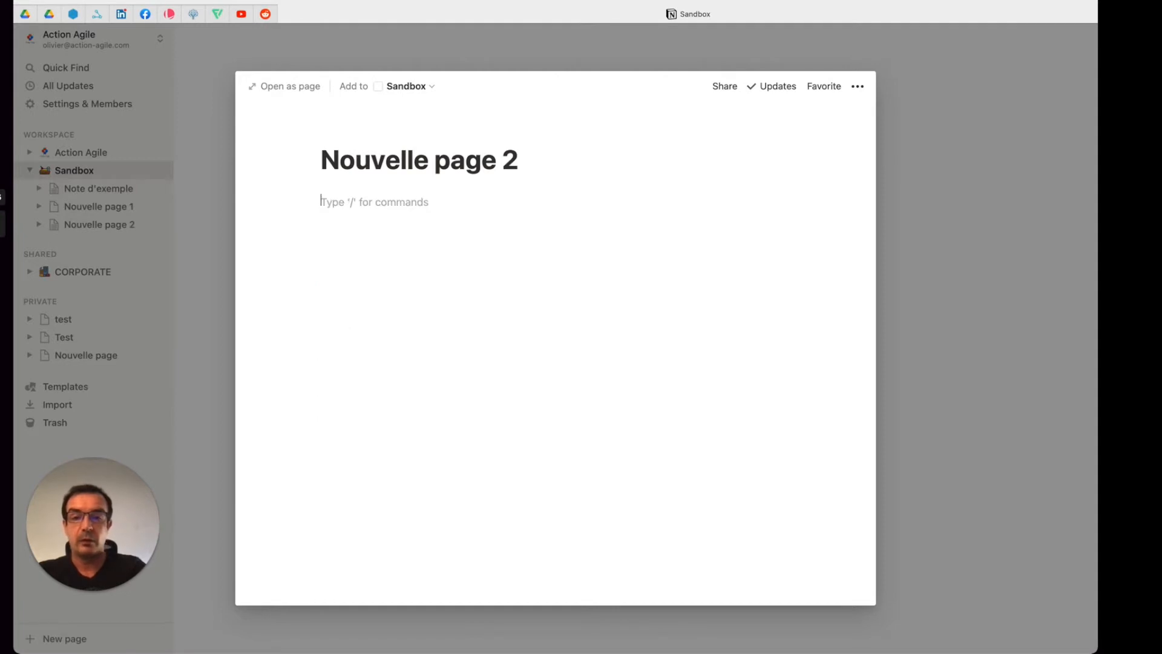
click(913, 209)
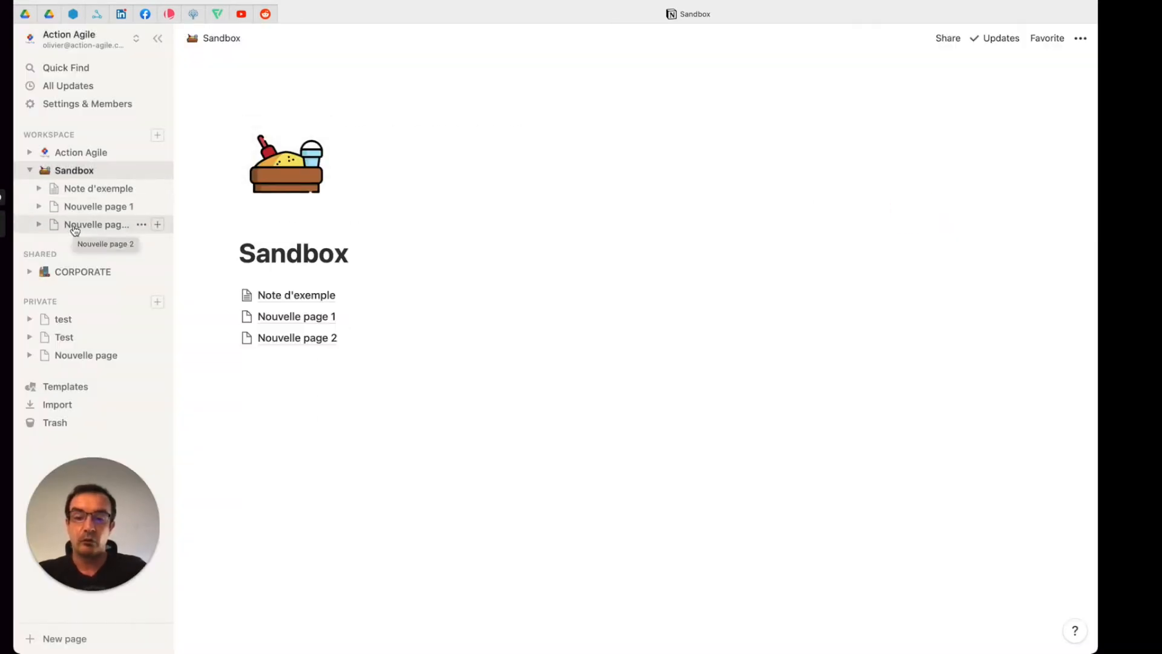
Step: Open "Nouvelle page 2" as an empty page and paste the copied Lorem ipsum paragraphs into its body
click(295, 337)
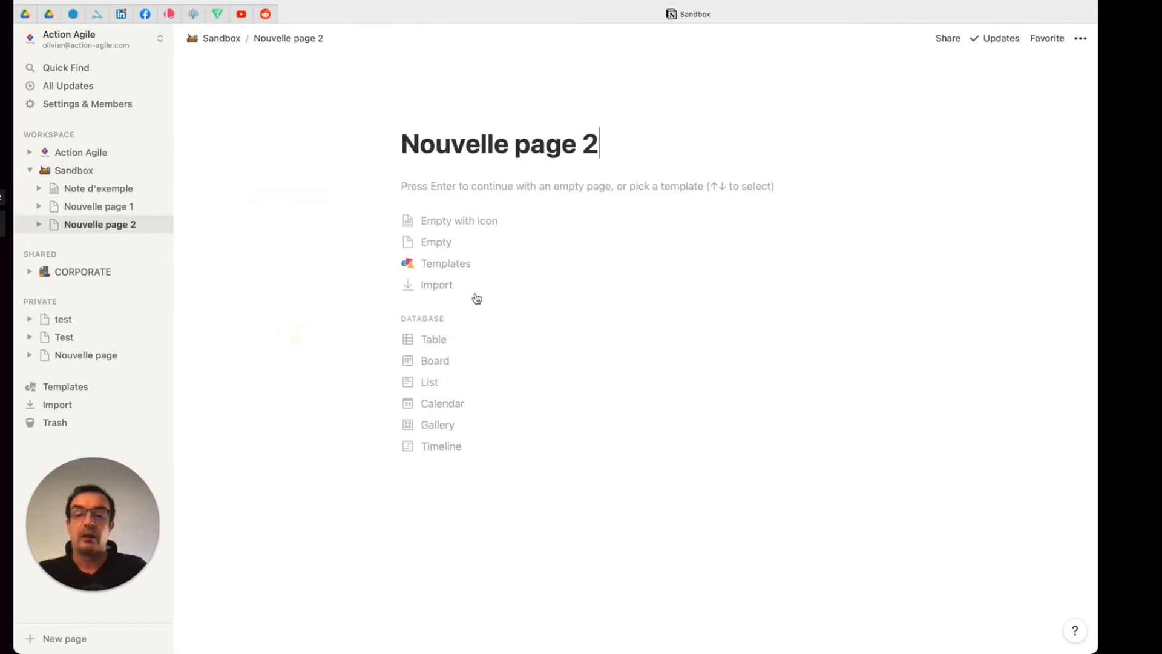
click(678, 185)
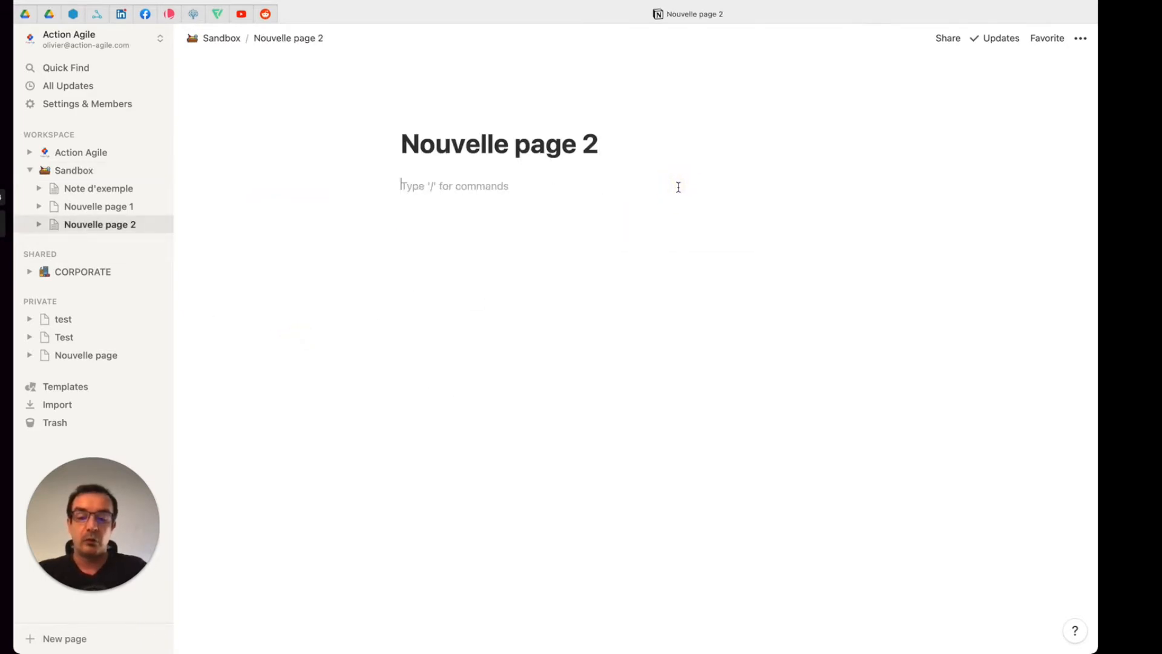
key(super+v)
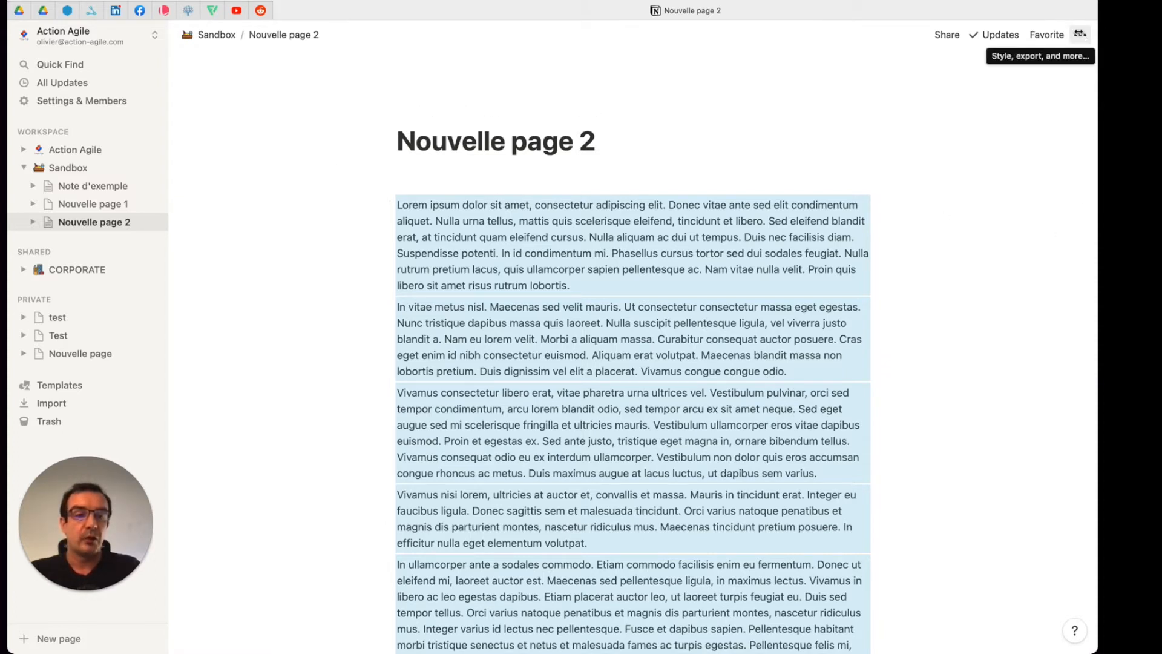
Step: Try the Serif and Mono styles and small text on the page, restoring the Default style and normal text size
click(1081, 34)
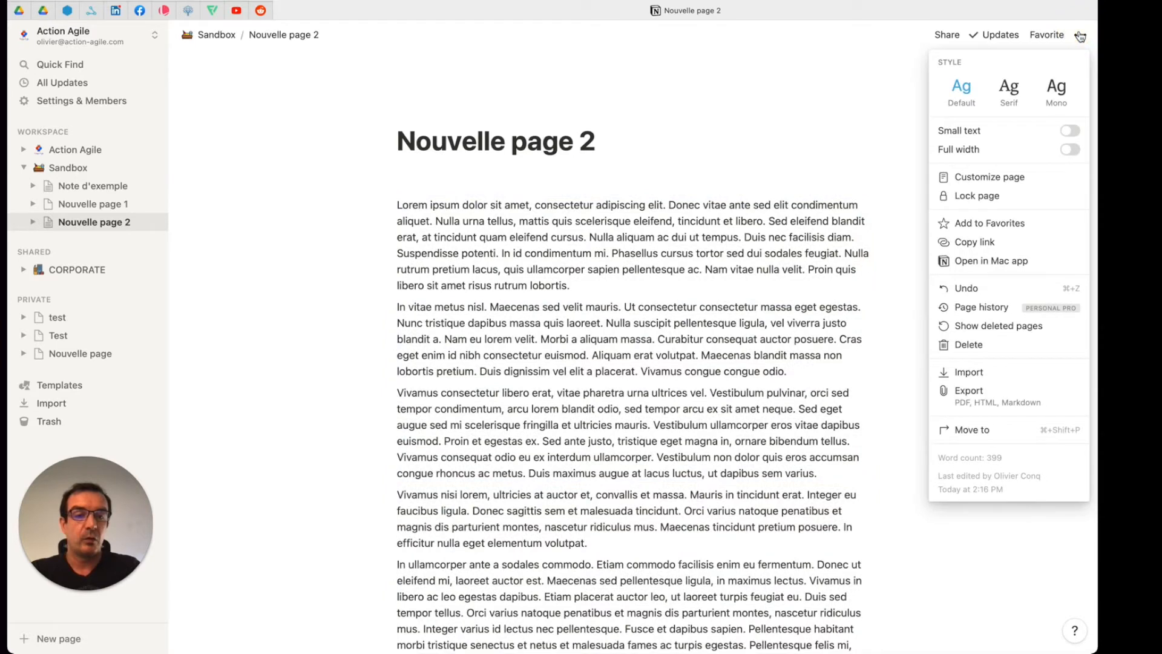
click(1023, 98)
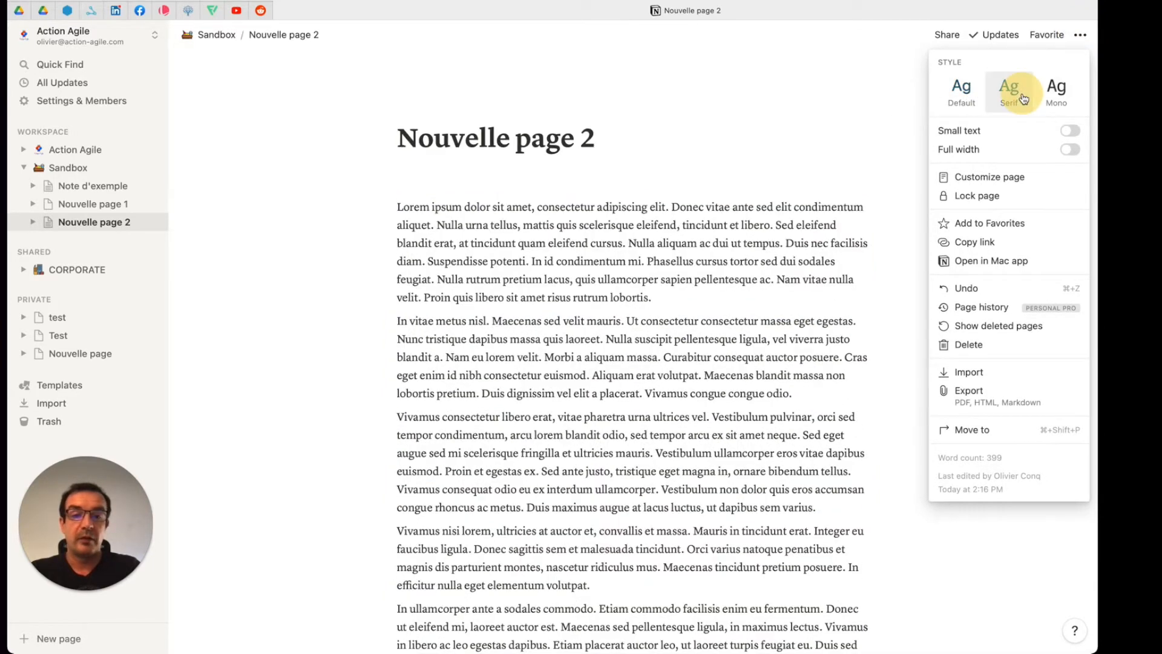
click(1057, 91)
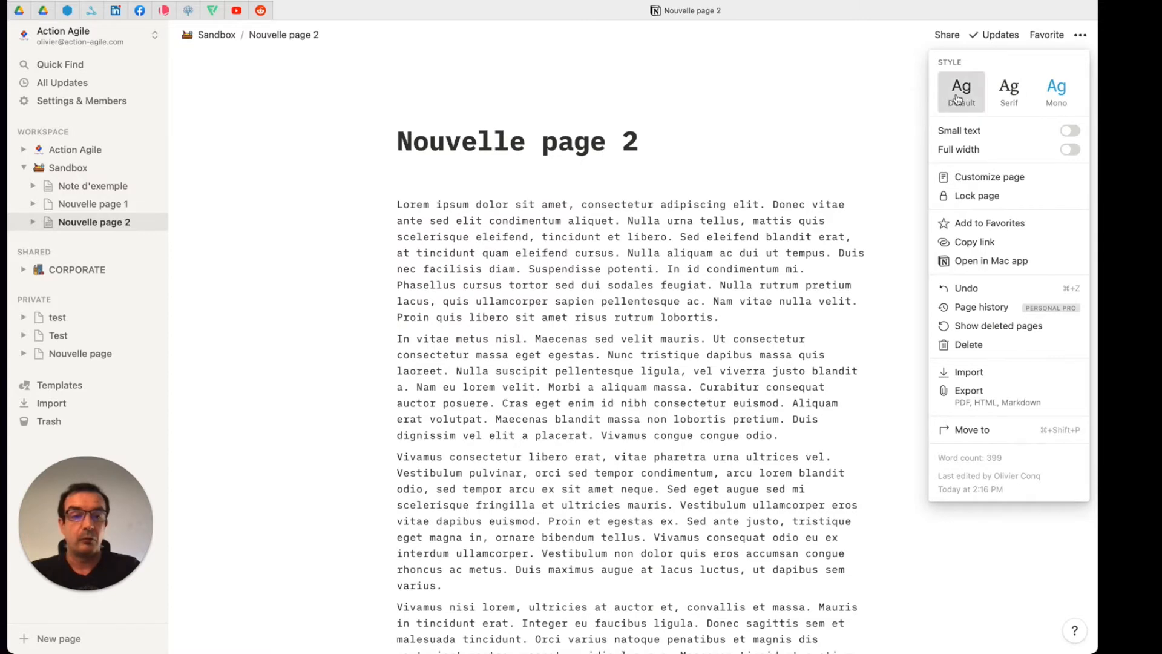
click(961, 97)
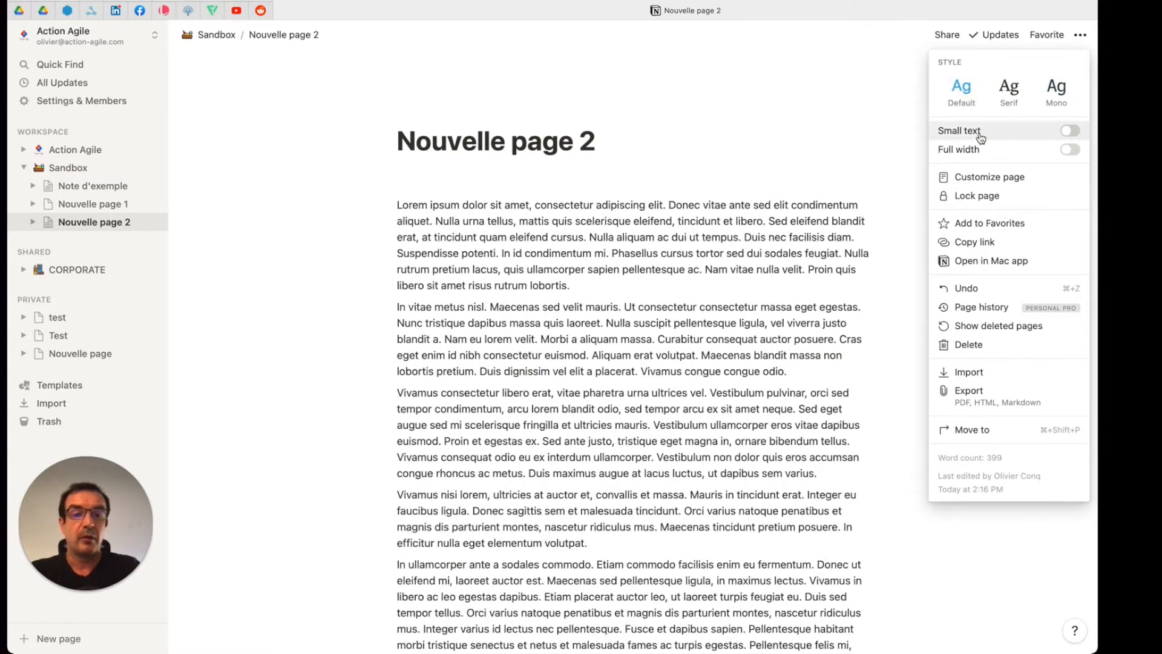
click(1074, 132)
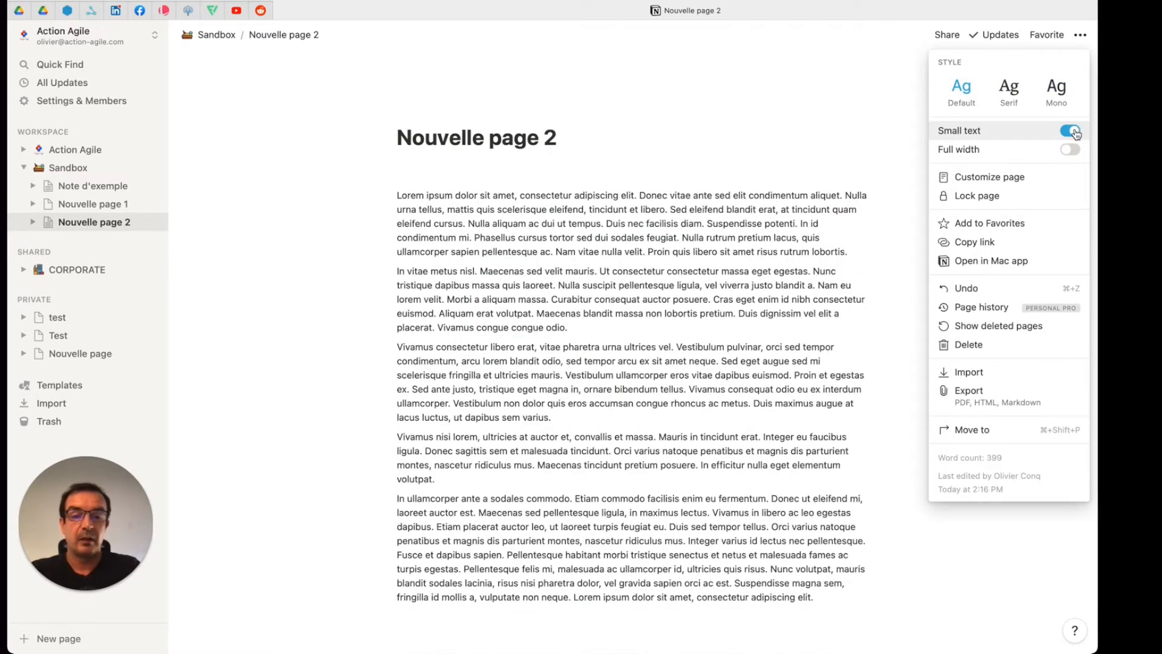
click(1073, 132)
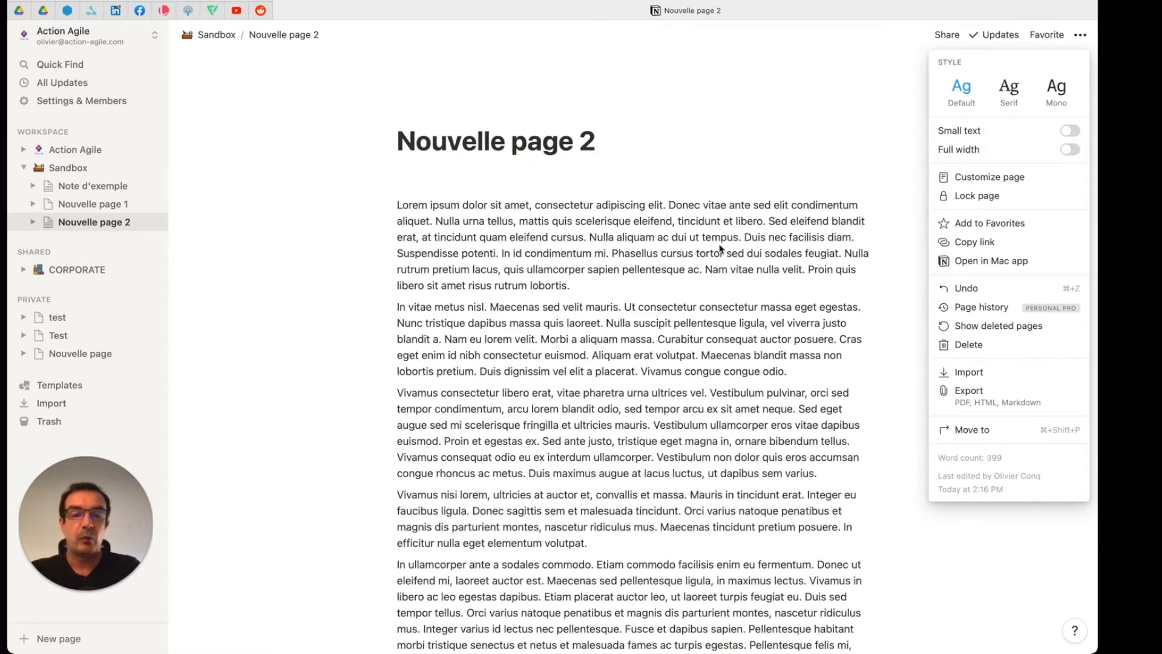
Step: Turn on full width for "Nouvelle page 2" and view its backlinks and page comments display options
click(1070, 150)
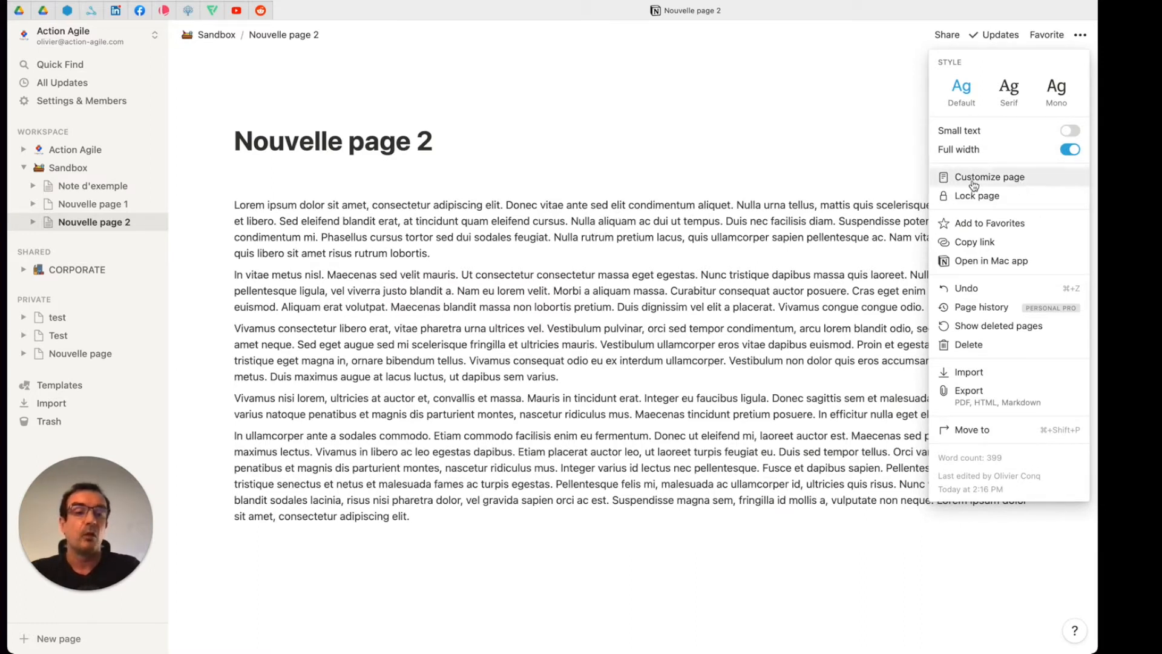
click(996, 179)
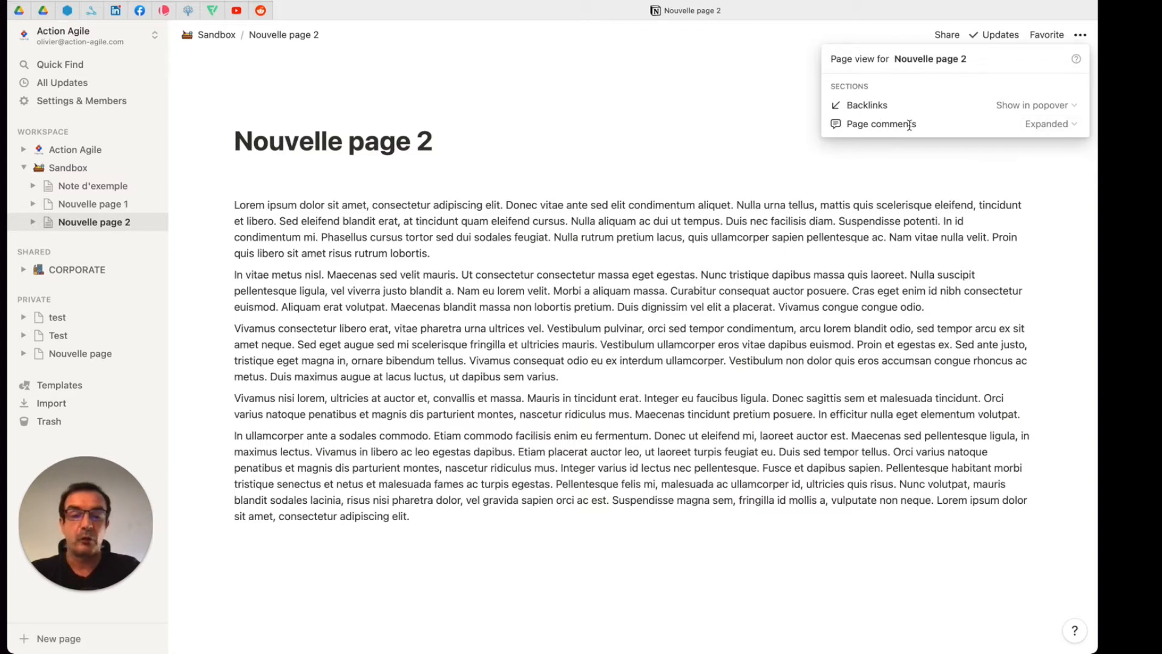
click(572, 173)
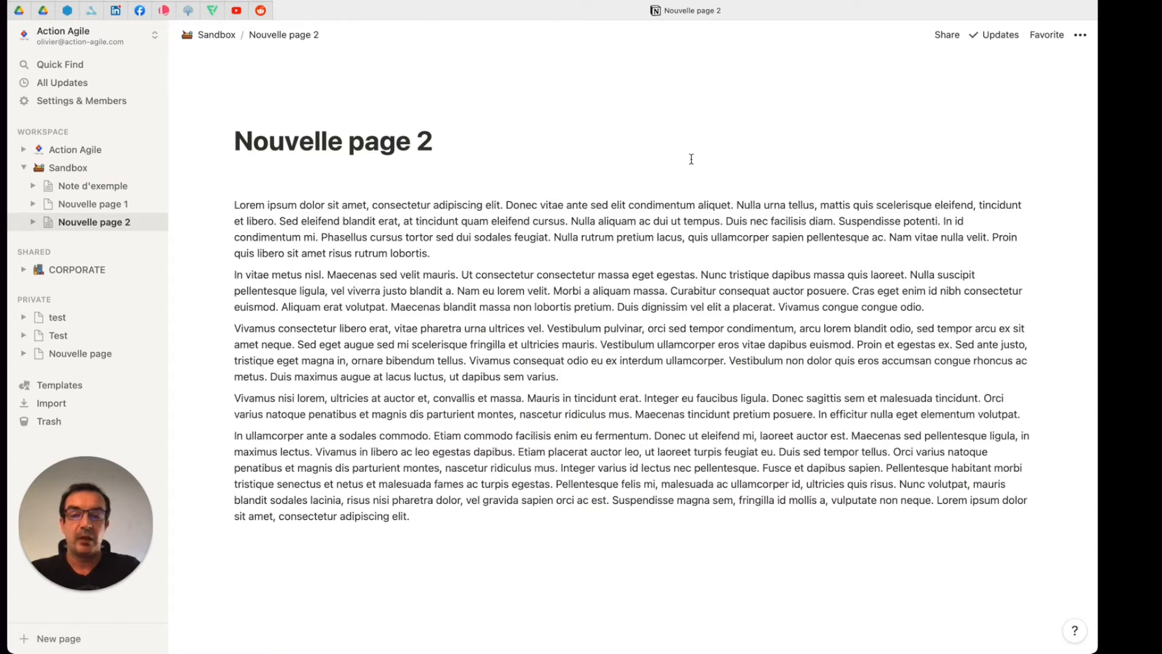
Step: Add a cover to "Nouvelle page 2" and browse the gallery, upload and link sources for replacing it
mouse_move(351, 111)
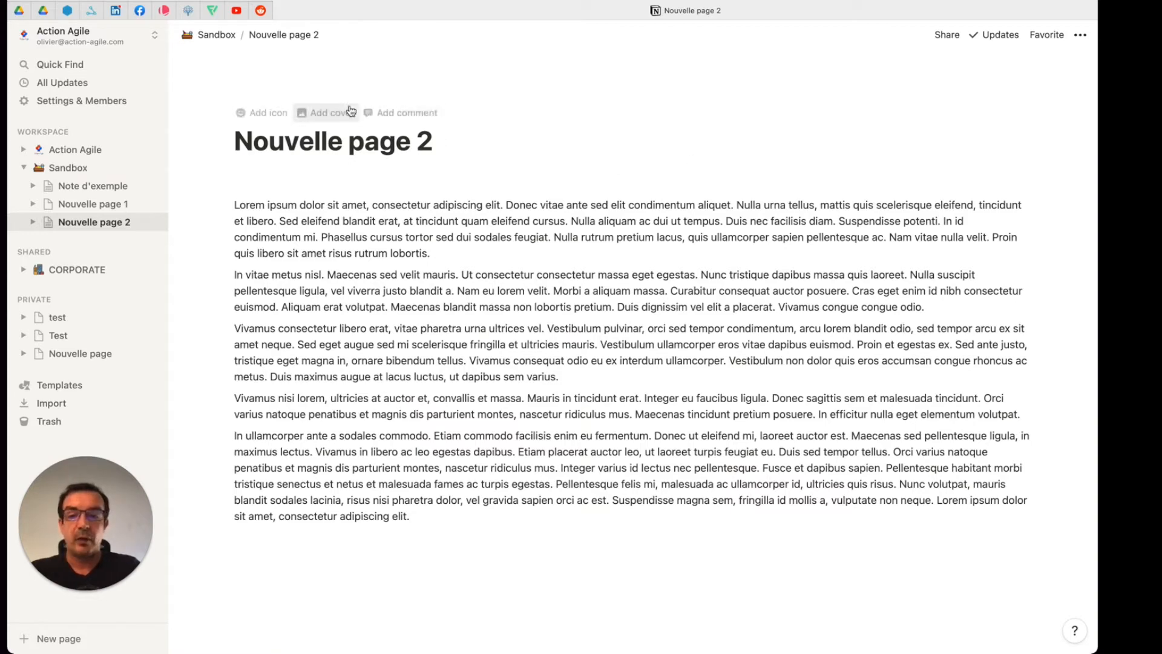
click(351, 111)
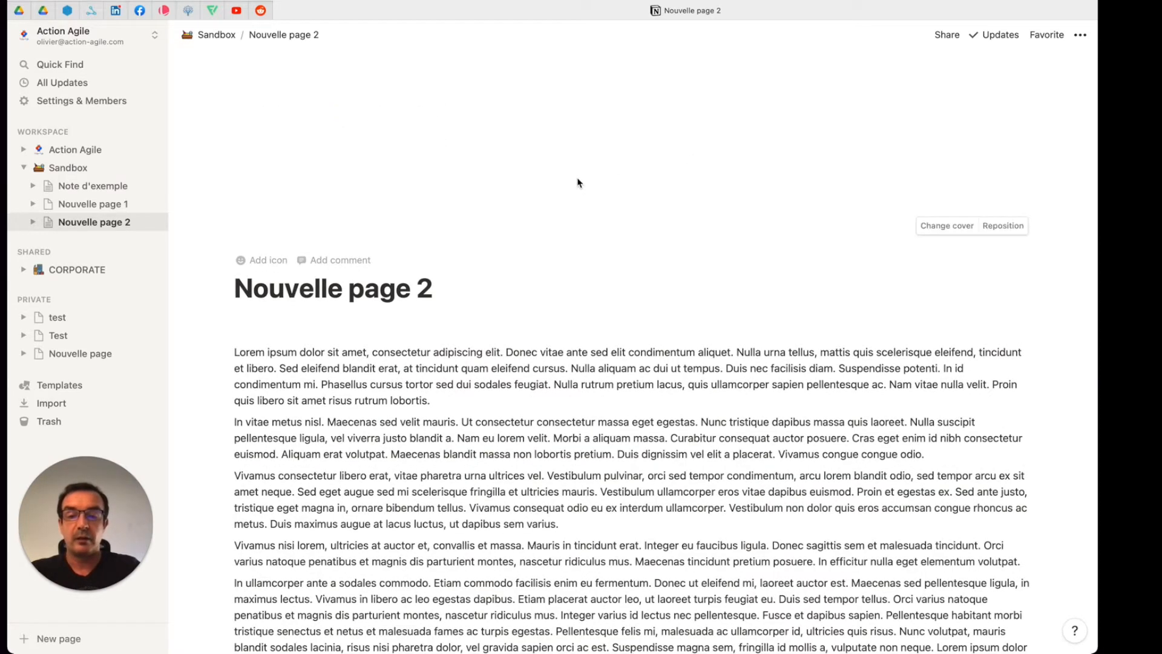
click(948, 225)
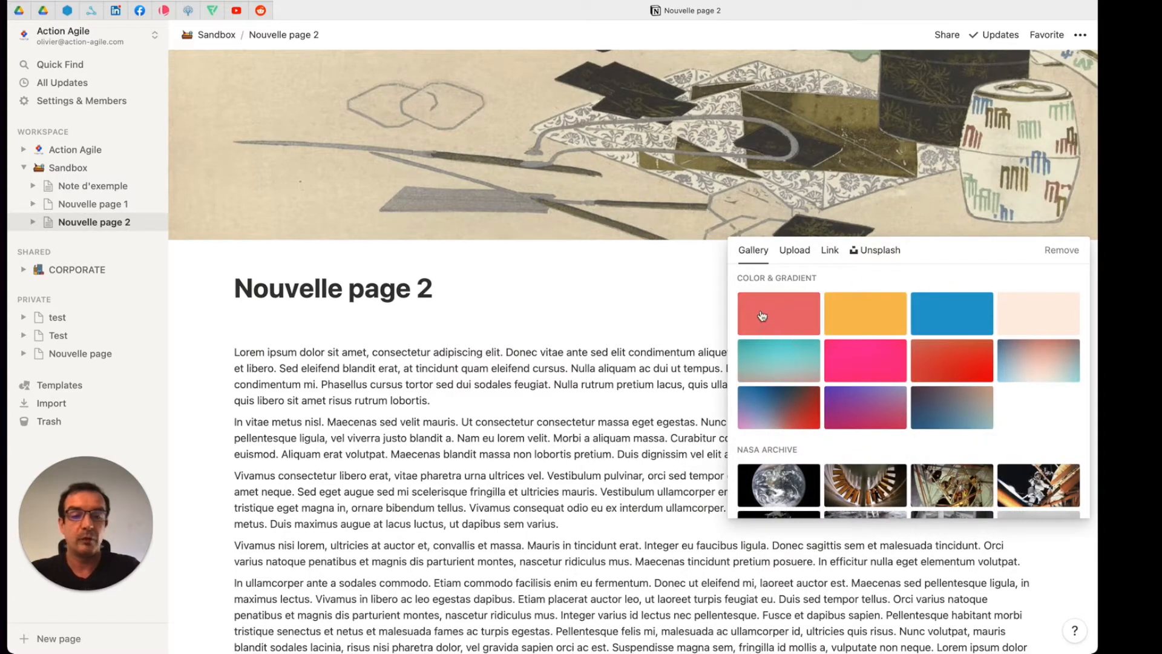
scroll(1031, 380, down, 10)
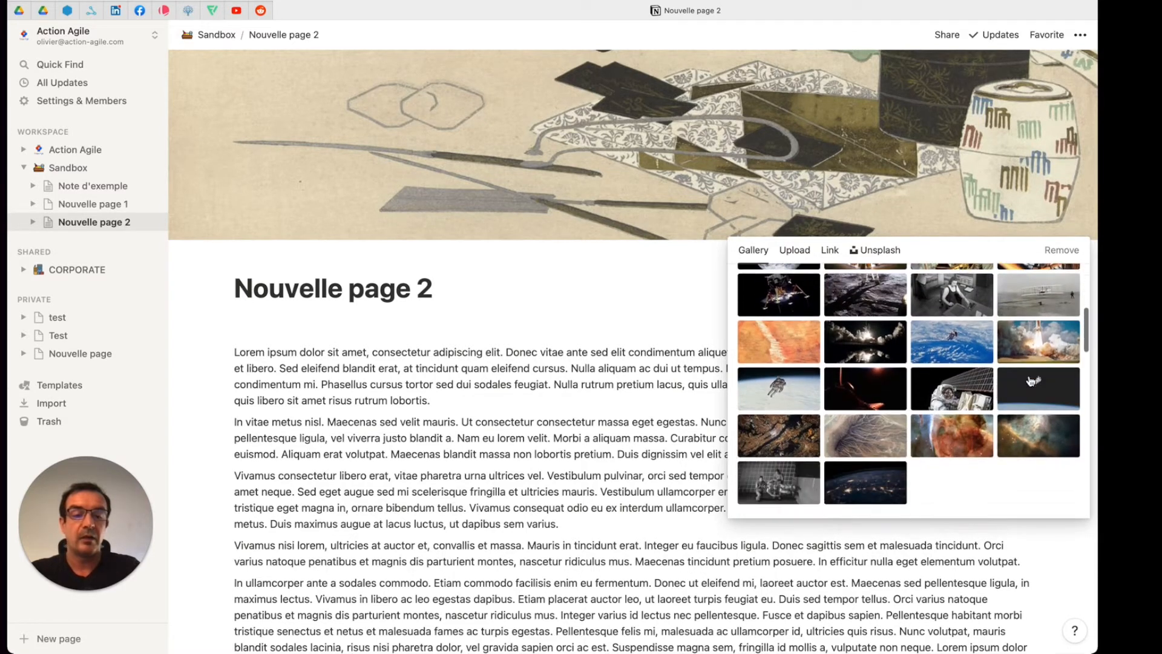
scroll(1031, 380, down, 4)
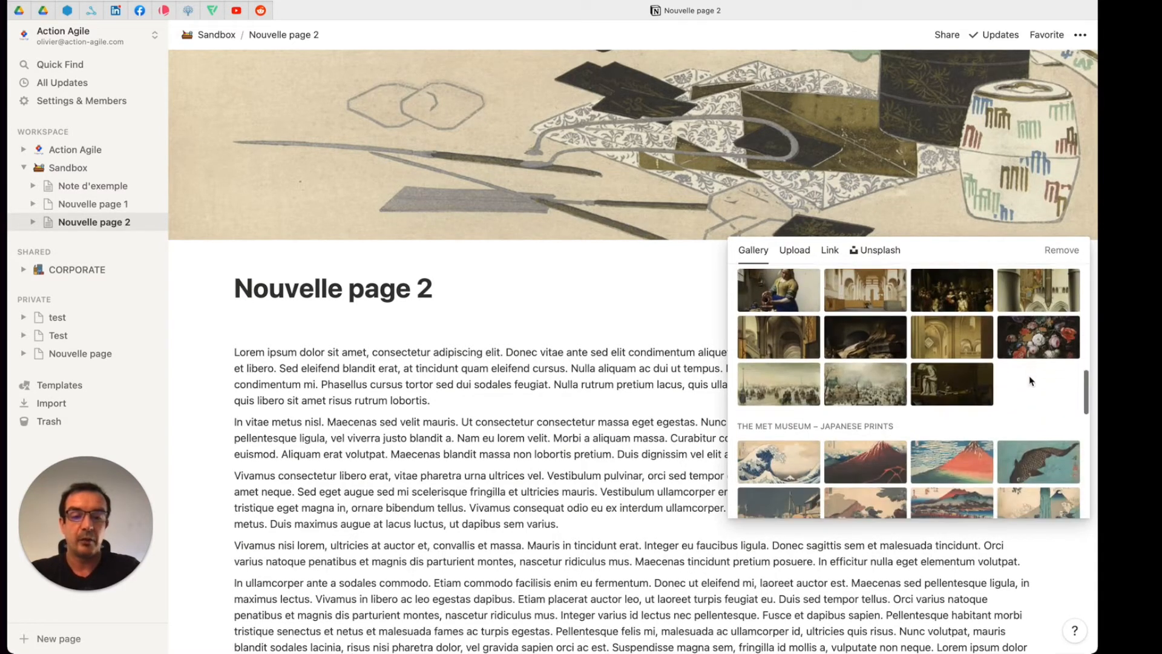
click(787, 253)
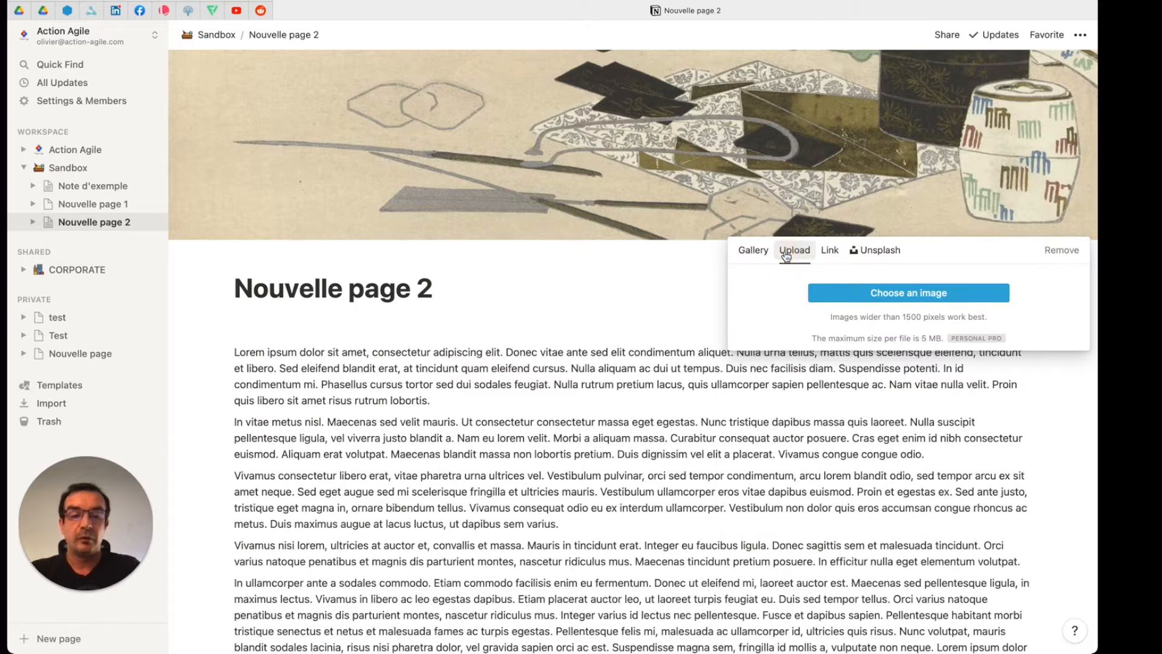
click(828, 253)
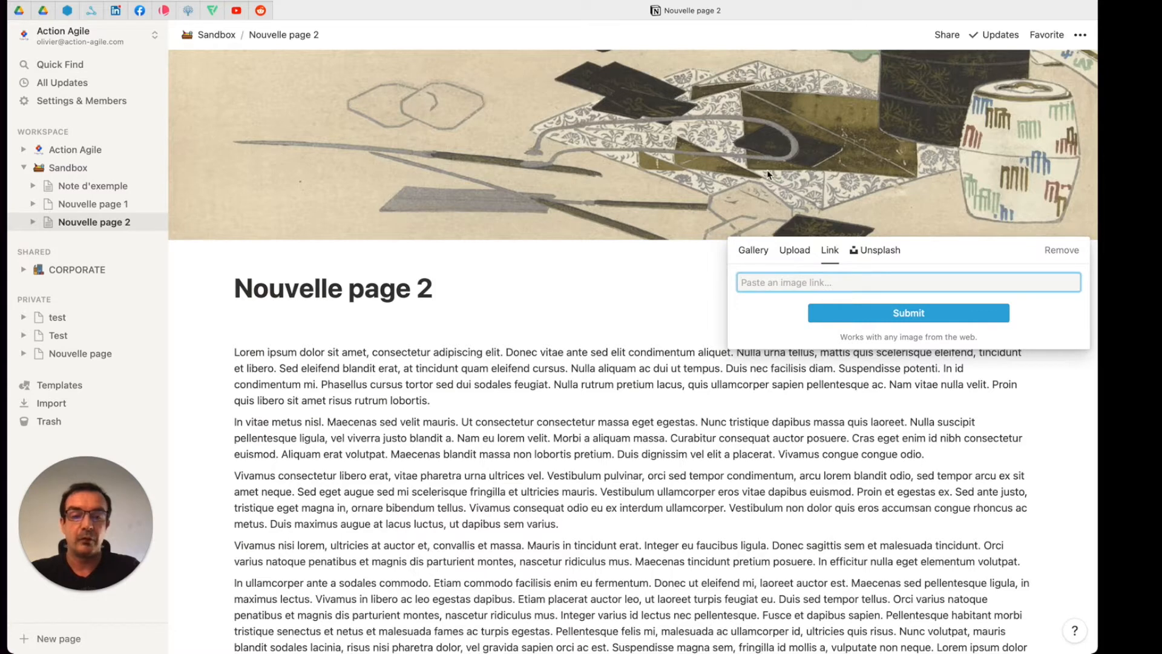
Step: Search Unsplash for "Note" and set the photo of handwritten notes reading "a little CHANGE" as the page cover
click(884, 253)
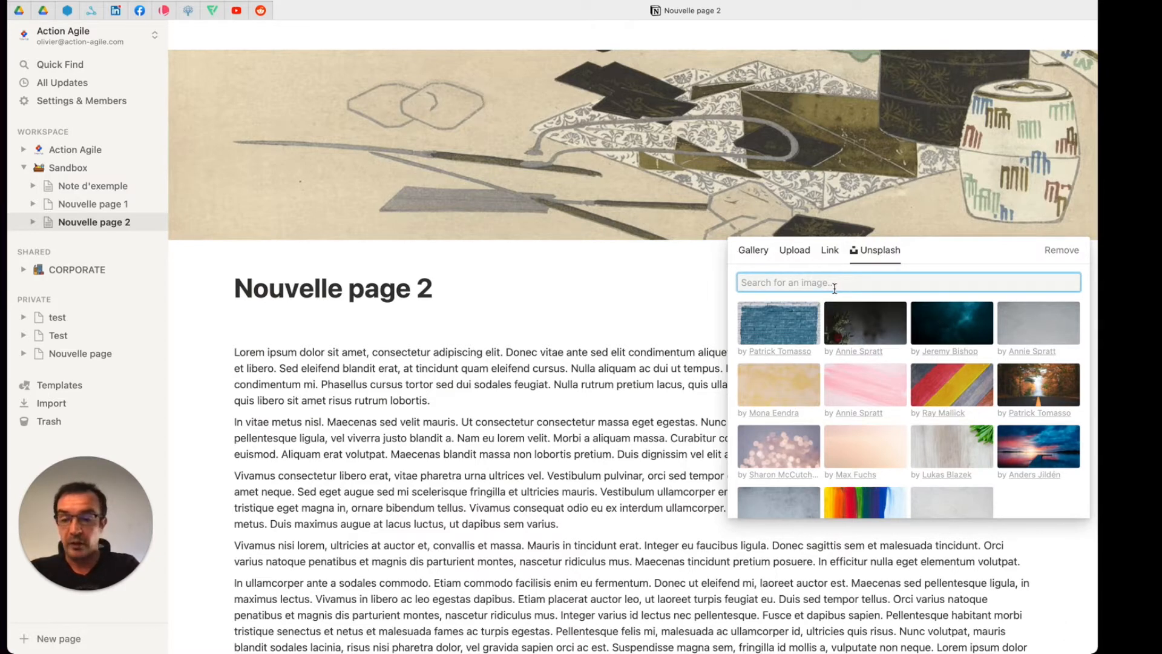
text(Note)
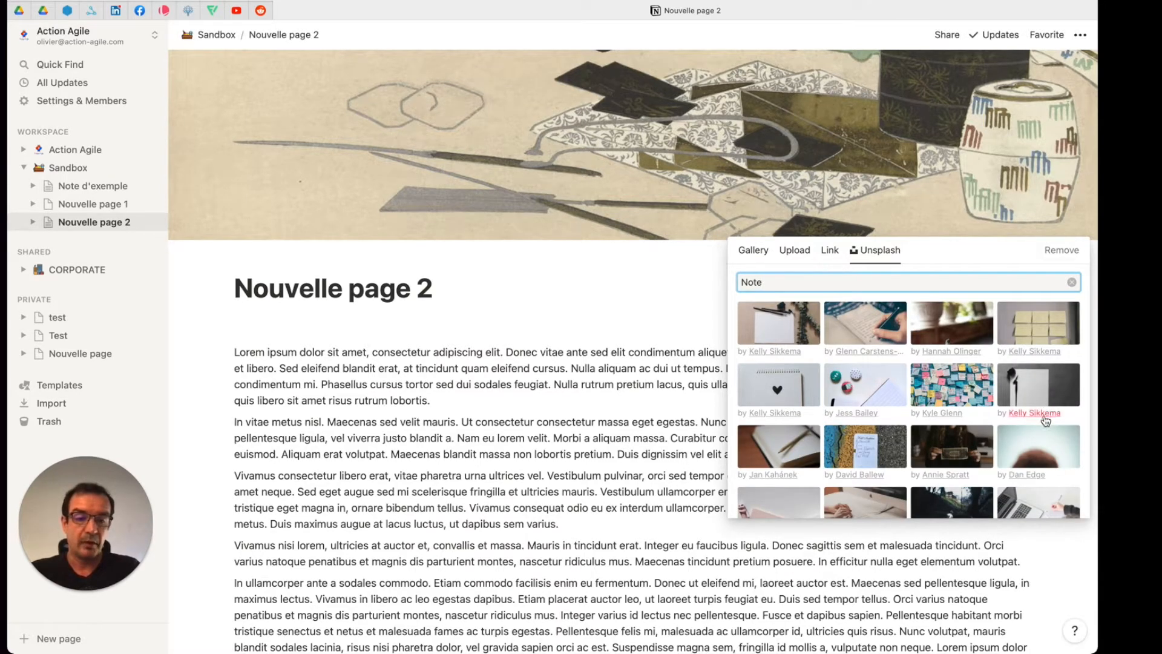
scroll(1042, 412, down, 2)
scroll(1038, 424, down, 5)
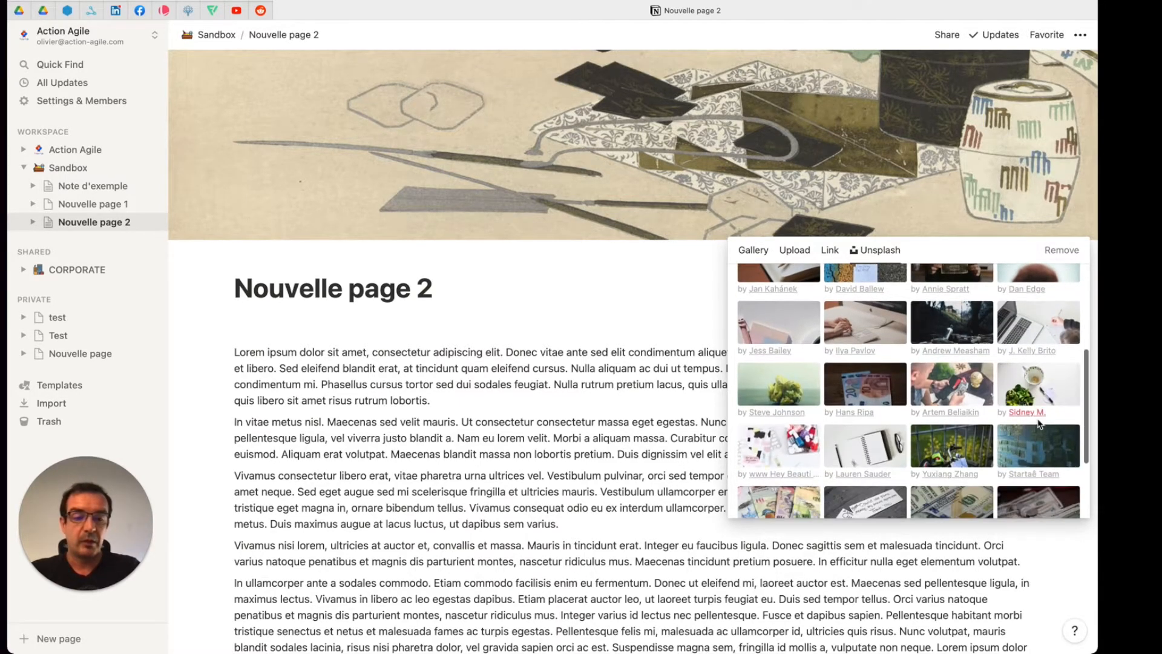
click(862, 450)
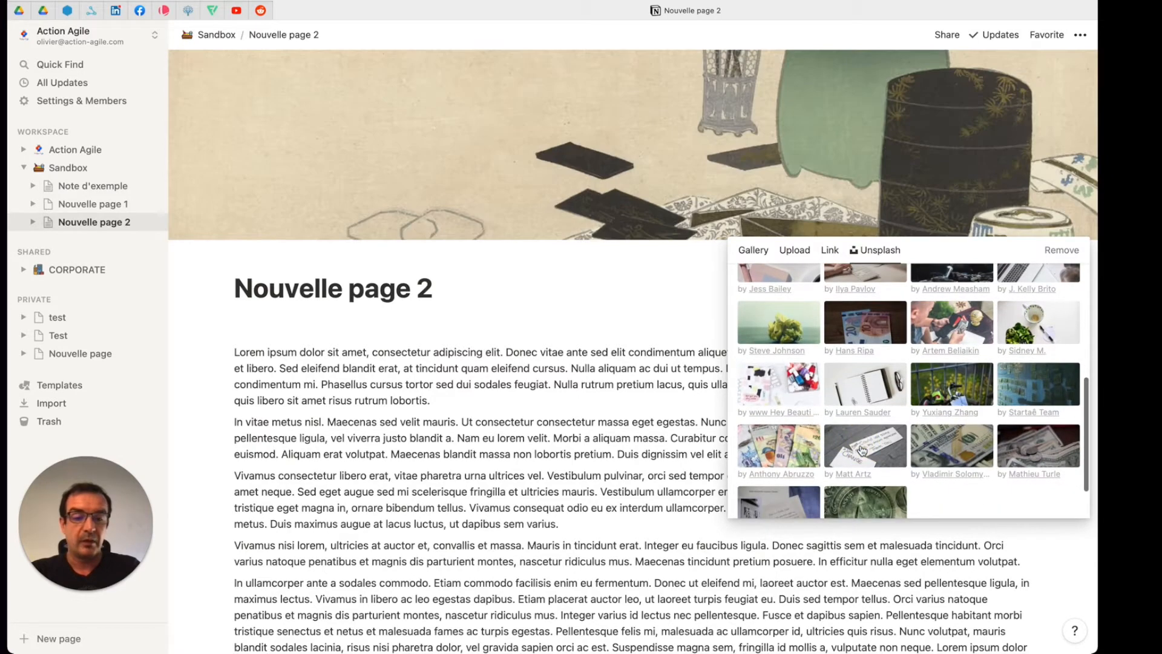
Step: Reposition the cover photo to show the note reading "Please Could use money" and "Thank You", and save the position
click(606, 300)
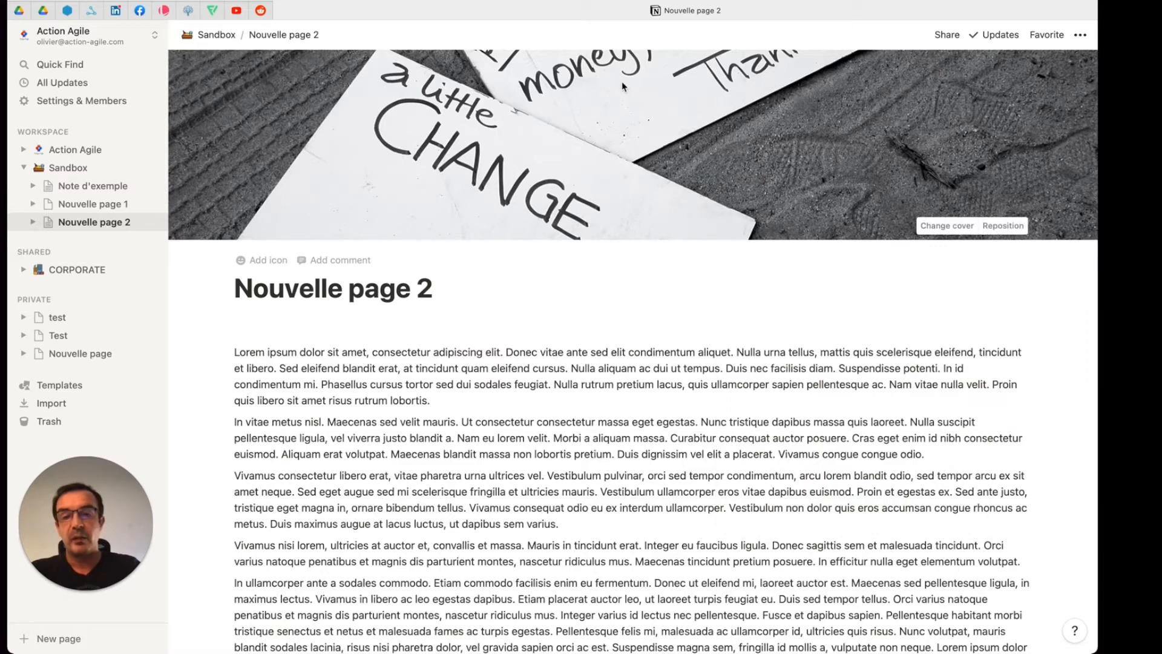
mouse_move(1097, 211)
mouse_down()
mouse_move(621, 198)
mouse_move(415, 177)
mouse_move(1098, 212)
mouse_up()
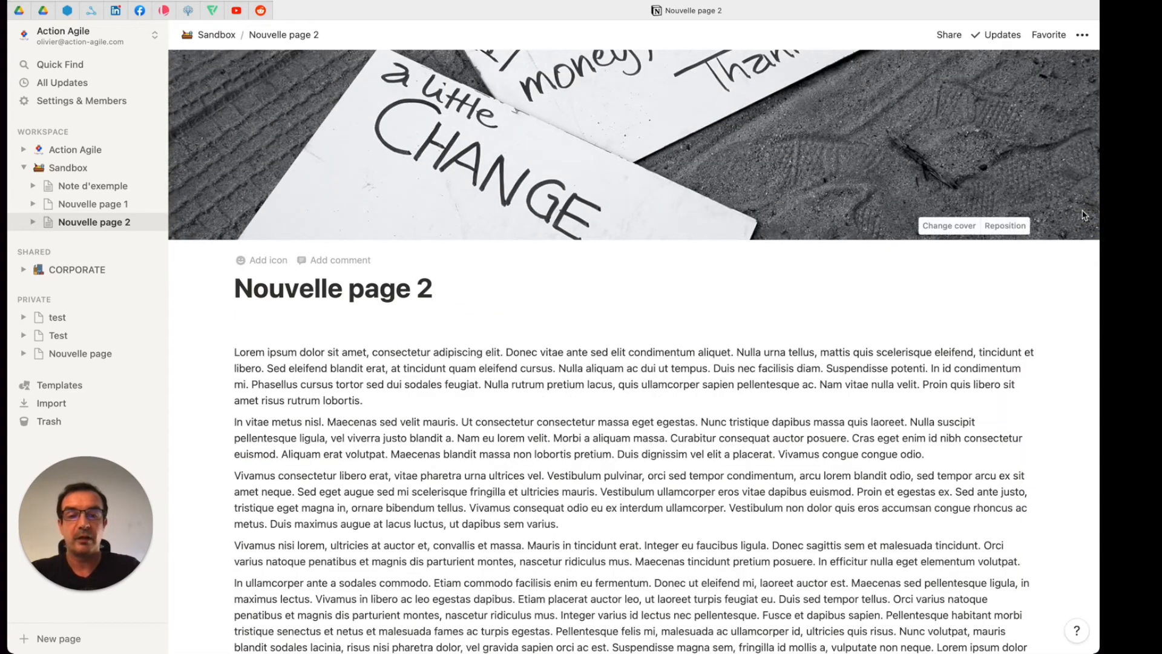
click(1004, 226)
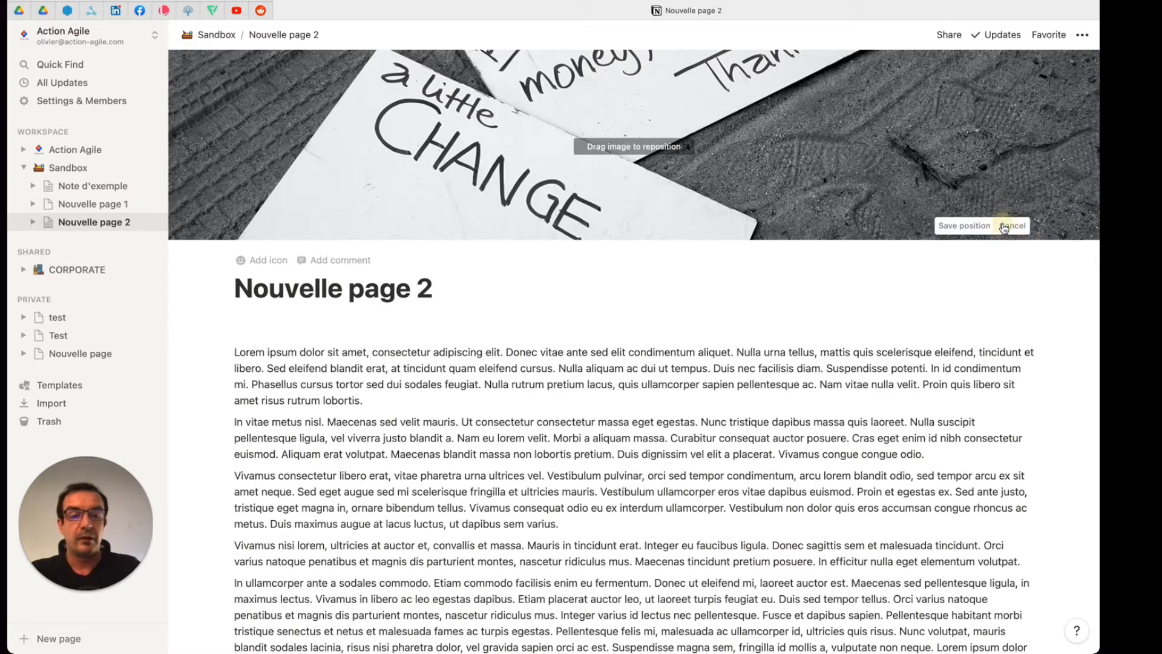
drag(836, 87, 835, 253)
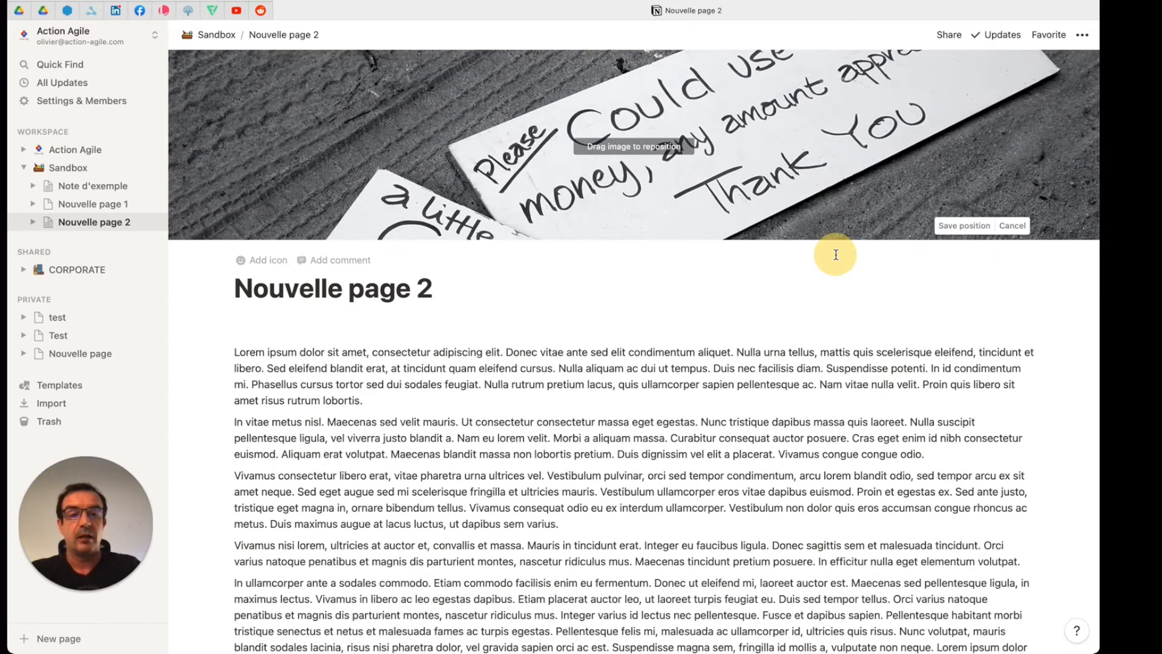
click(976, 229)
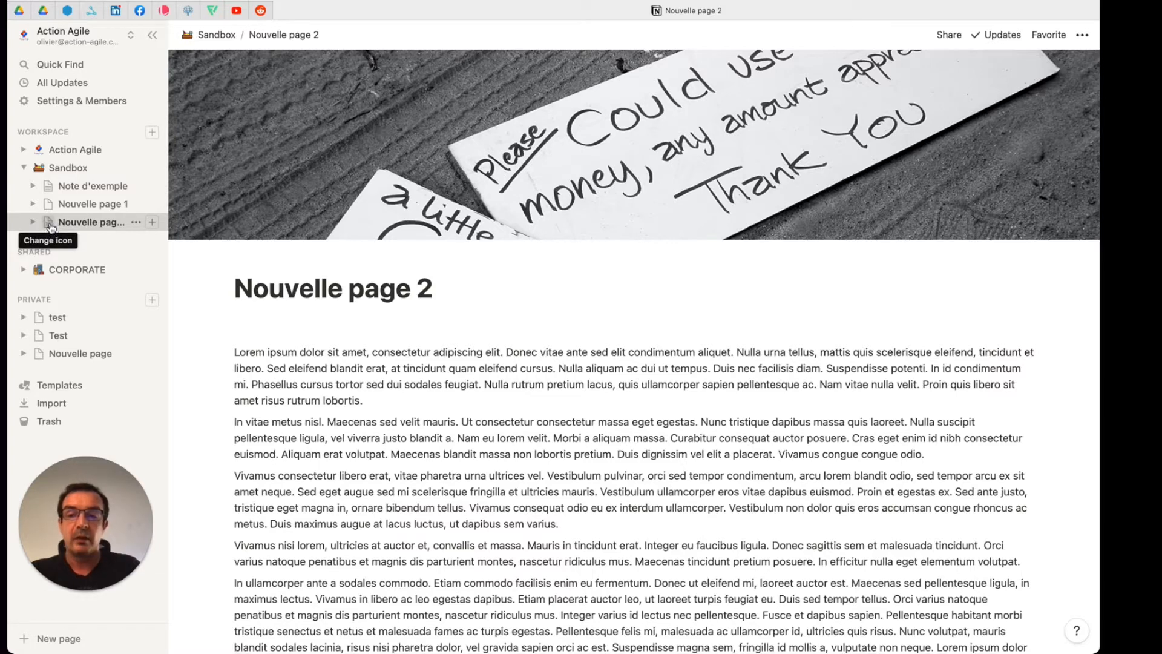
Step: Add an icon to "Nouvelle page 2" and set it to the recently used notepad emoji
click(261, 263)
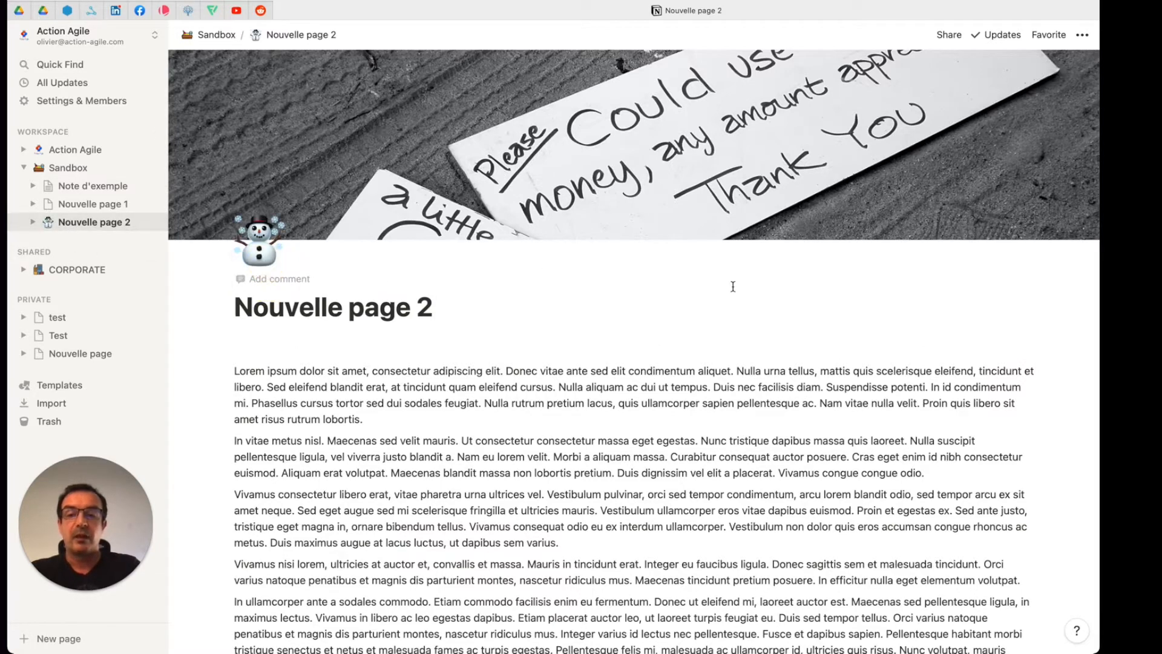
click(259, 245)
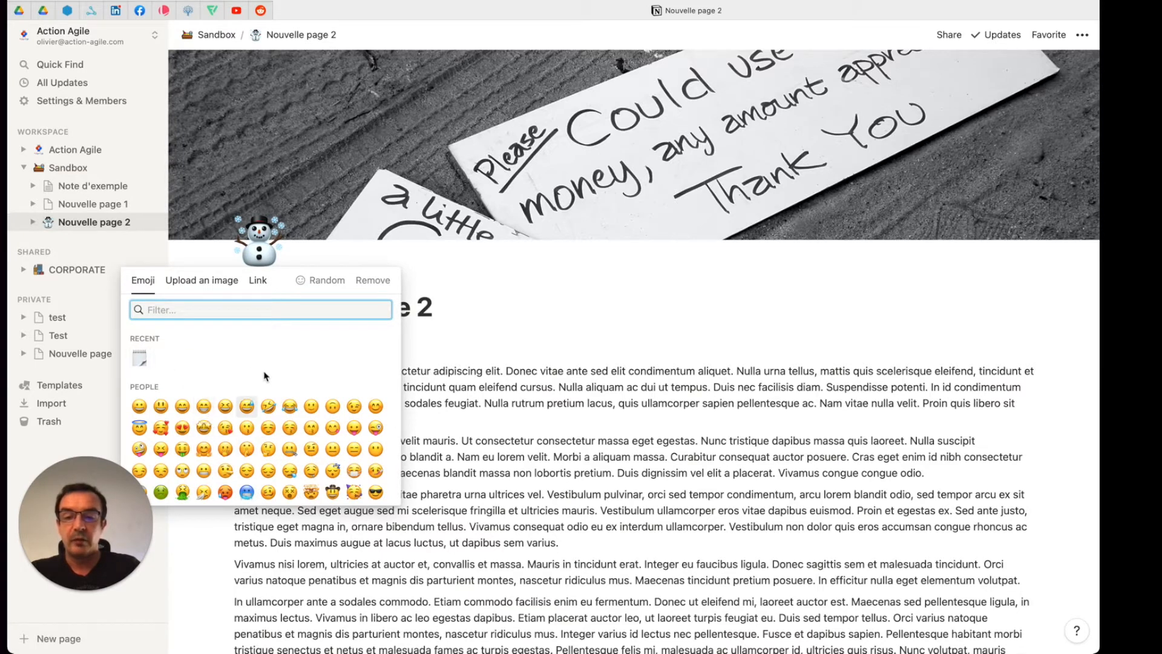
click(139, 360)
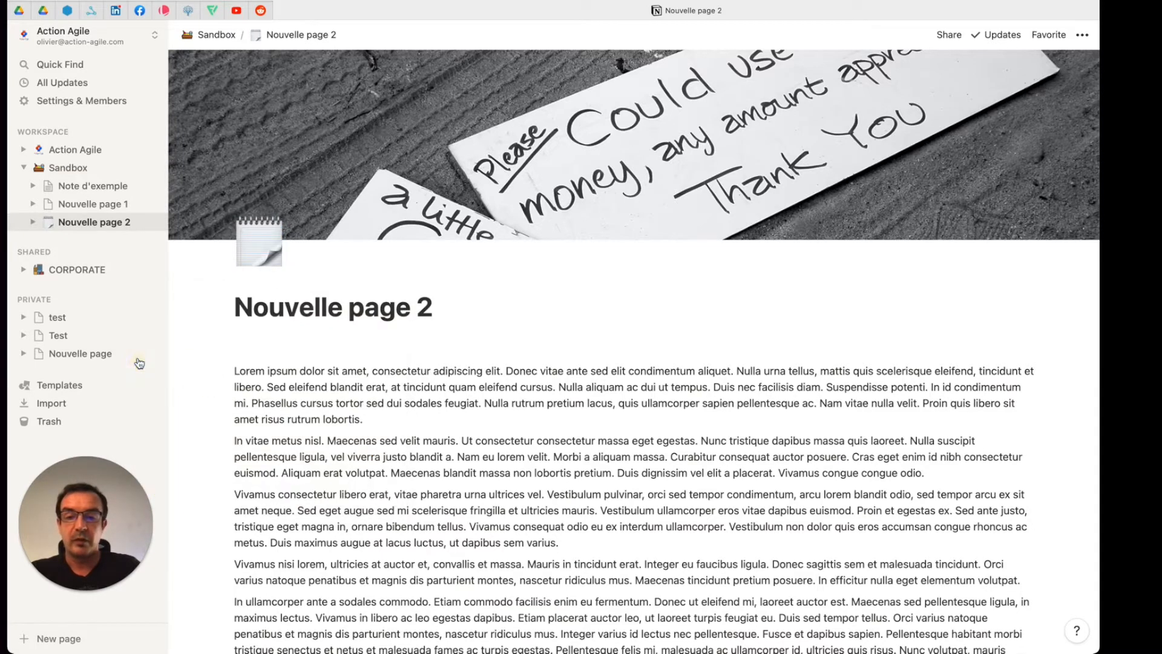
Step: View the image upload and link sources for the page icon, and the icons of the subpages under Action Agile
click(254, 242)
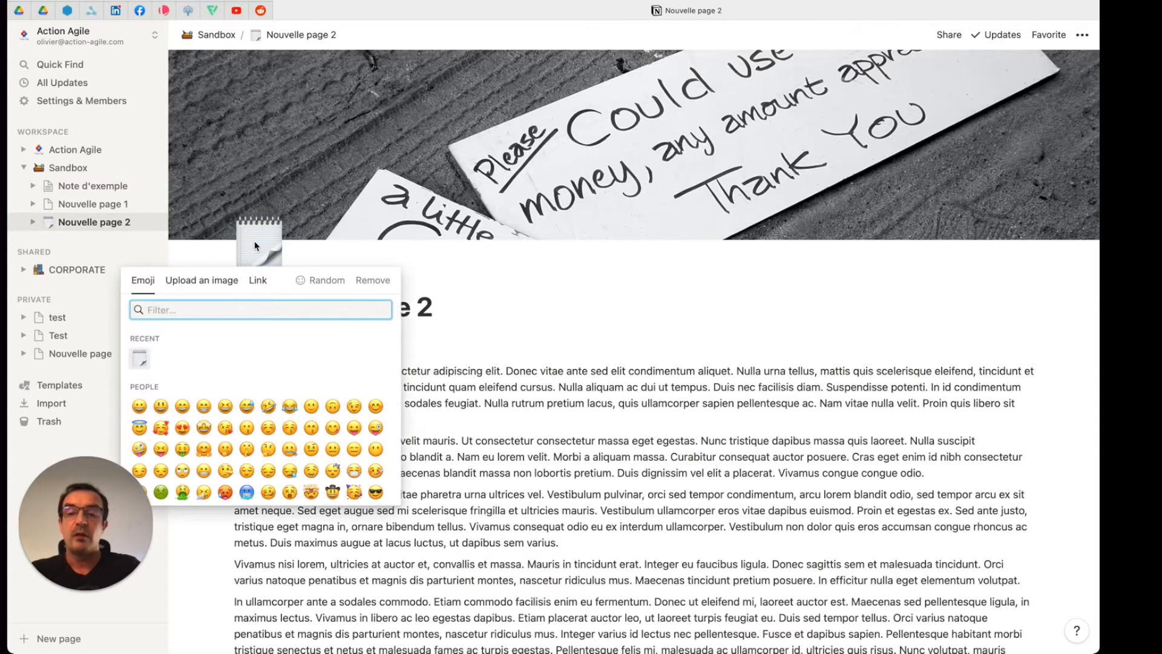
click(210, 283)
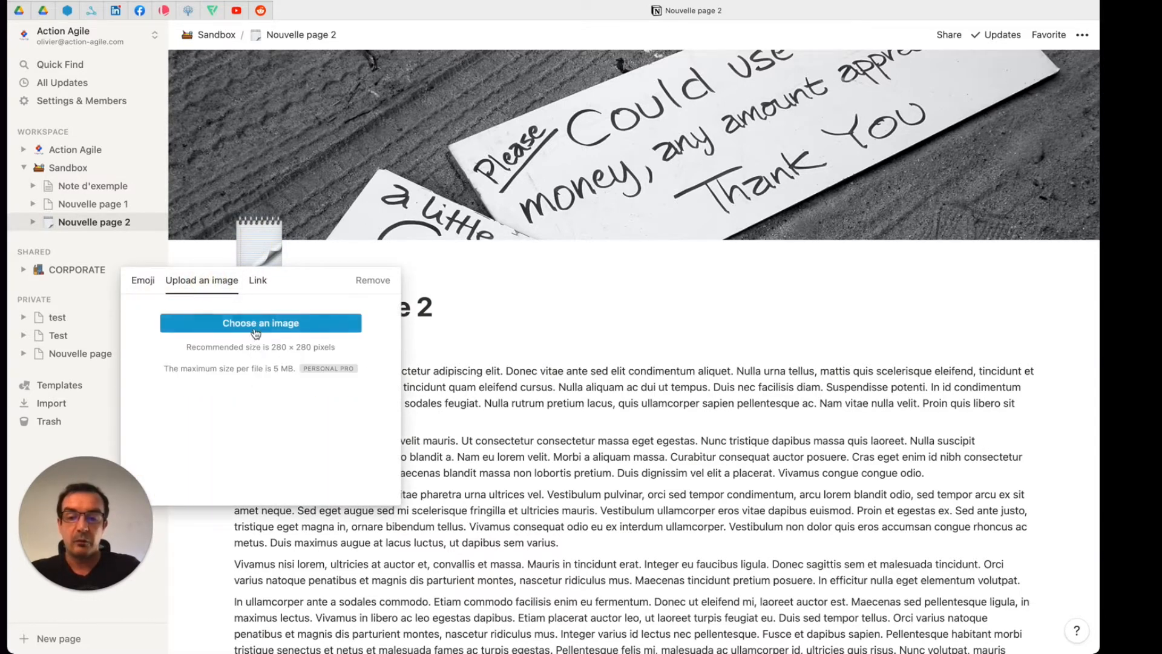
click(258, 281)
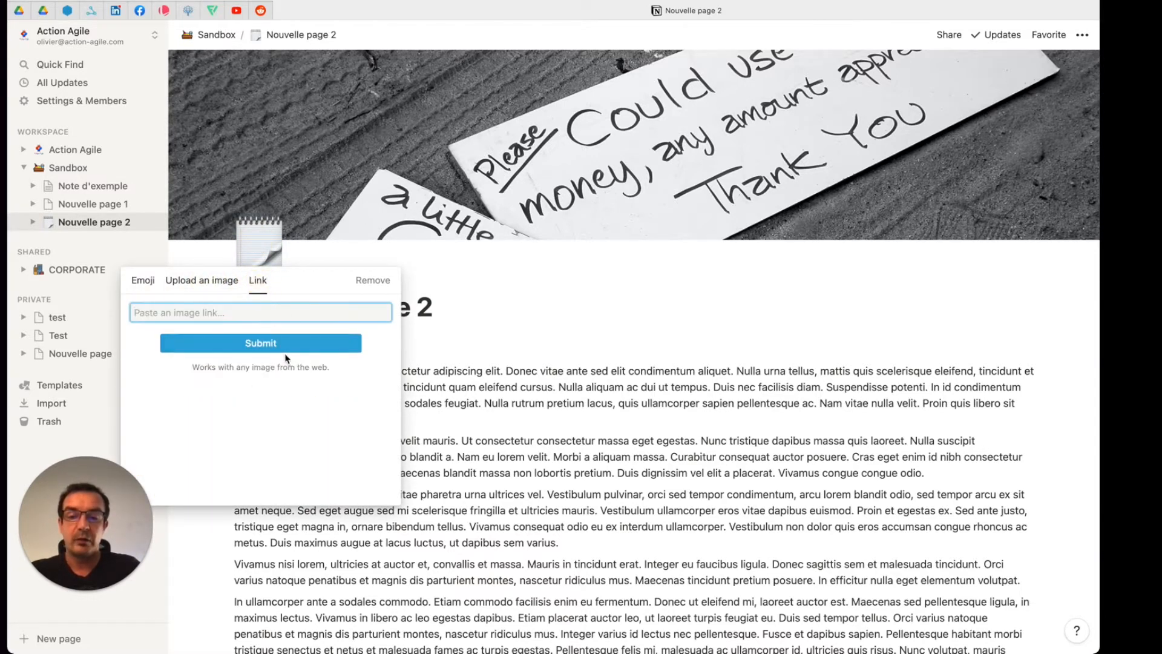
click(146, 283)
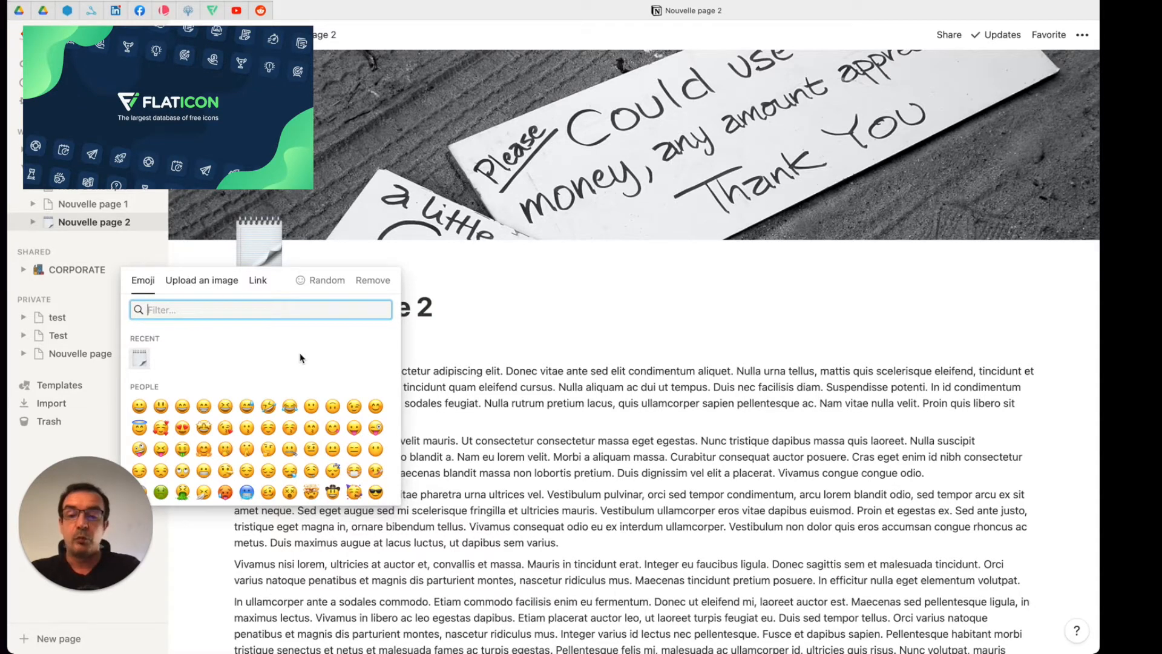
click(431, 339)
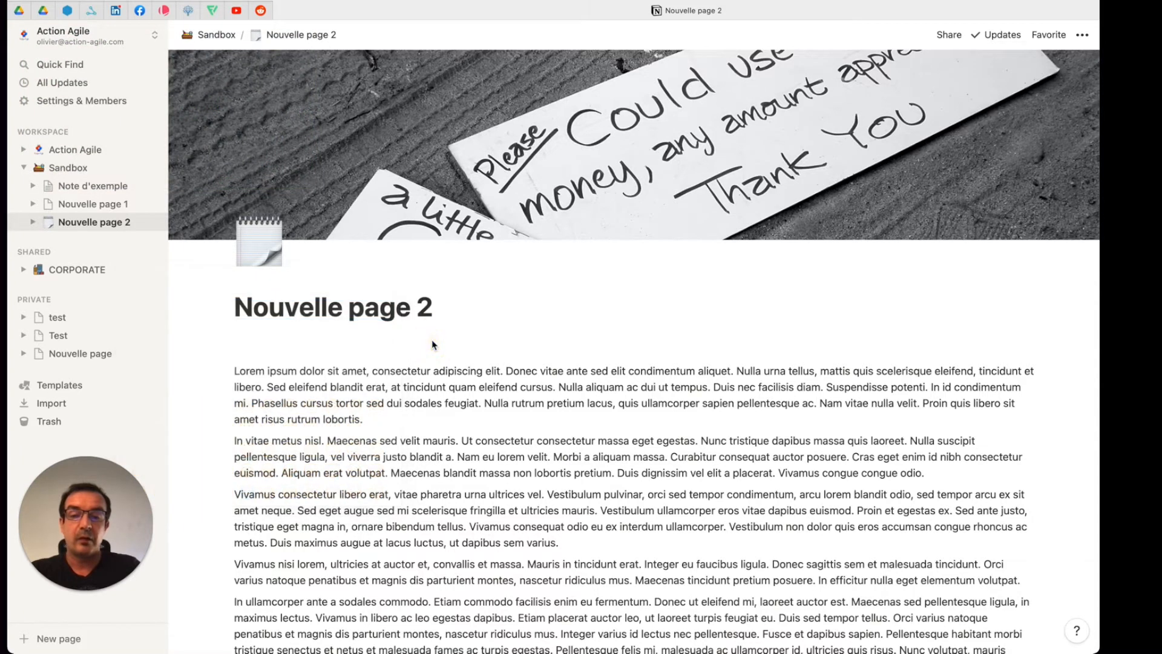
click(24, 150)
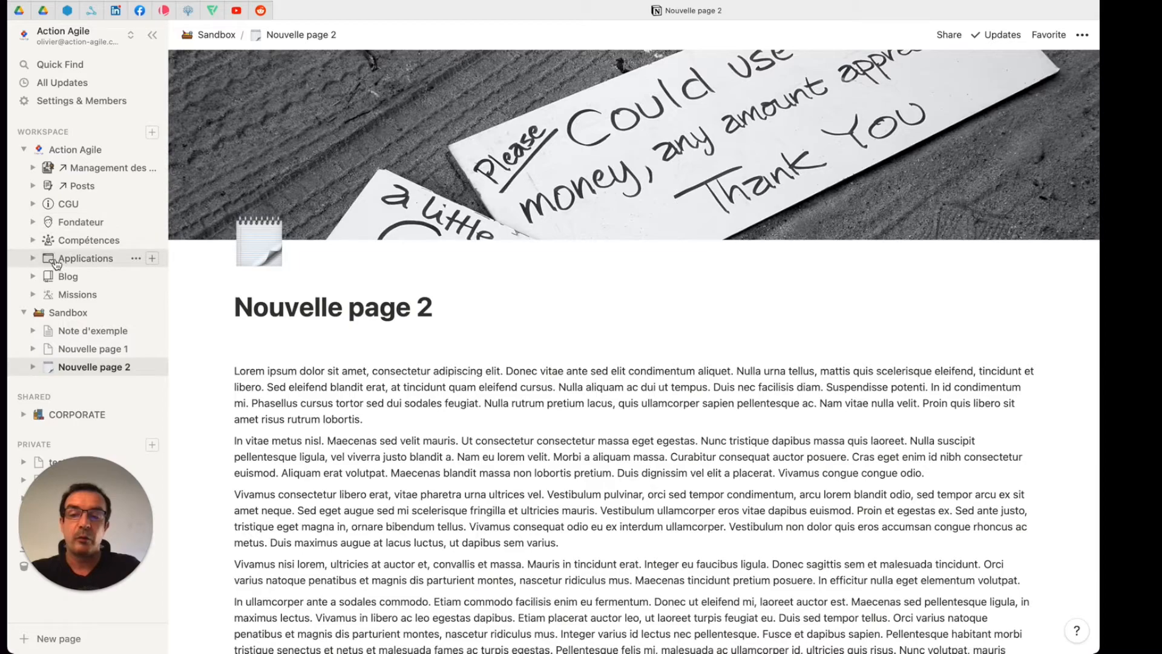
click(25, 151)
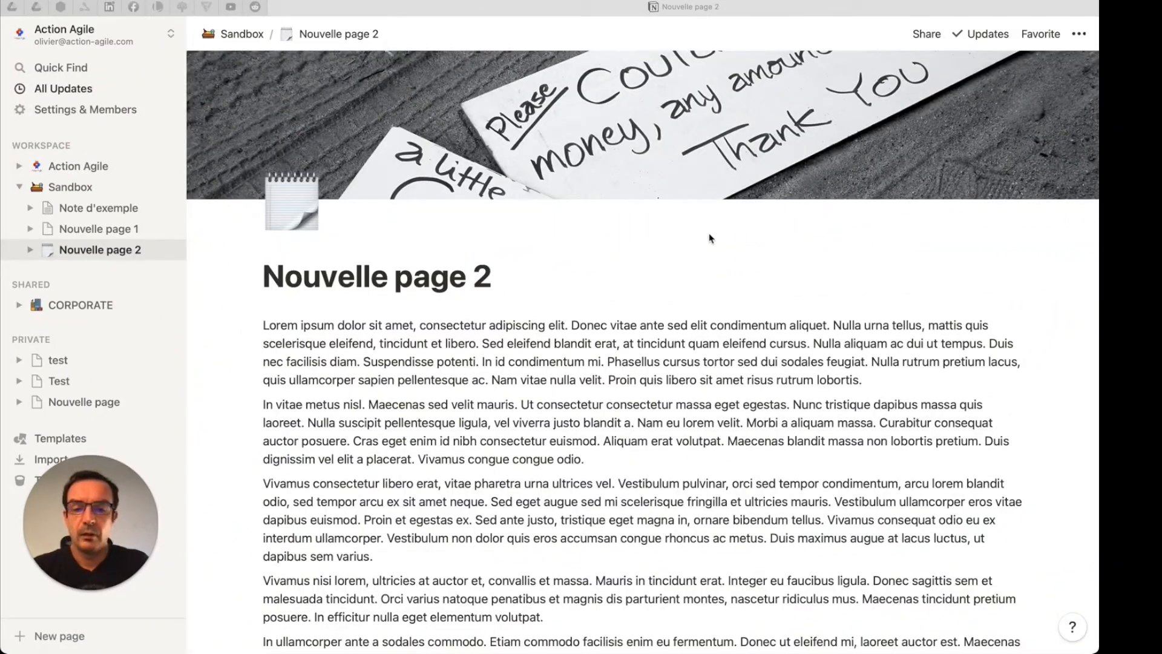
Step: Move the "Lorem ipsum dolor sit amet" paragraph below the "In vitae metus nisl" paragraph
click(366, 348)
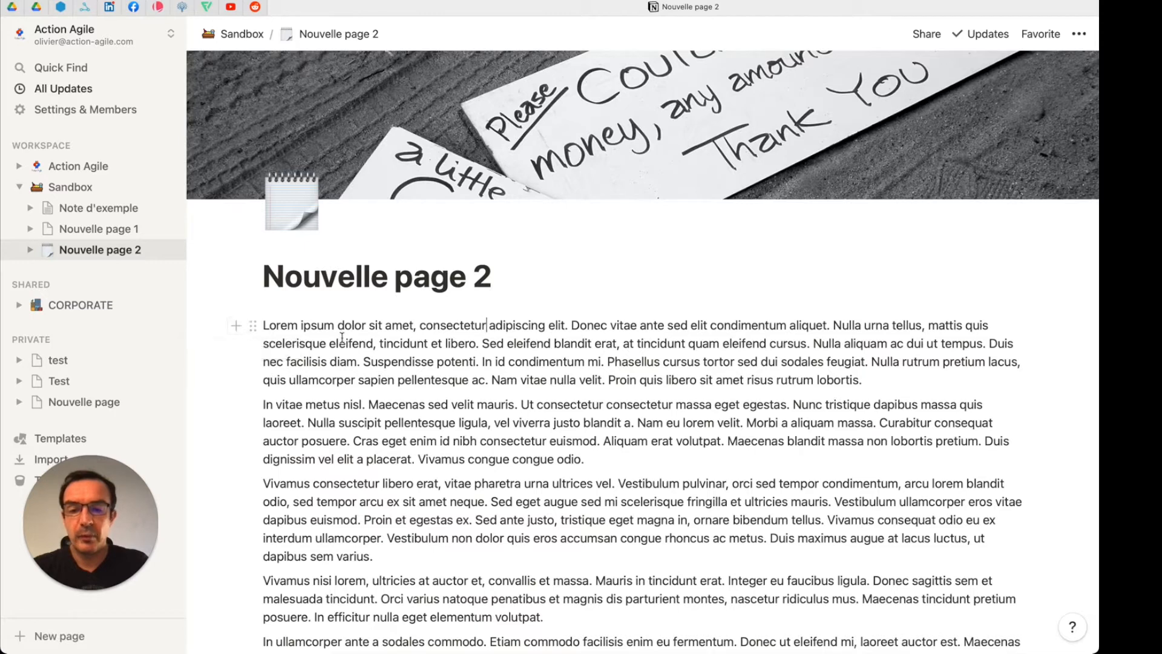
drag(254, 325, 257, 334)
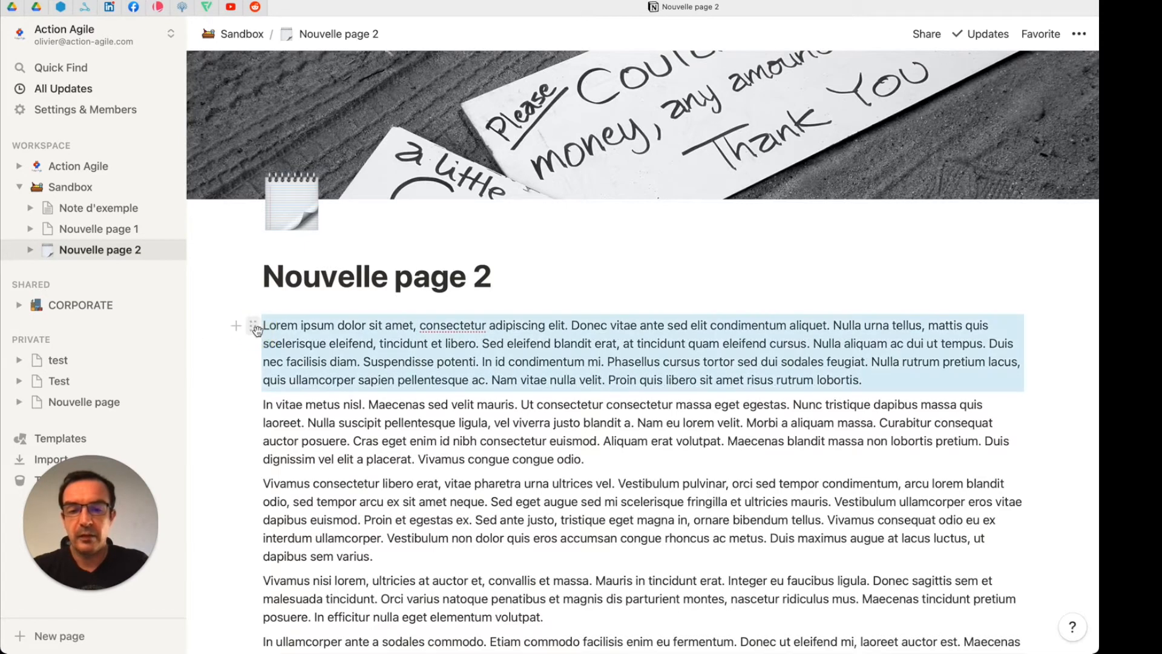
click(277, 442)
click(254, 405)
mouse_move(254, 405)
mouse_down()
mouse_move(259, 428)
mouse_move(257, 412)
mouse_up()
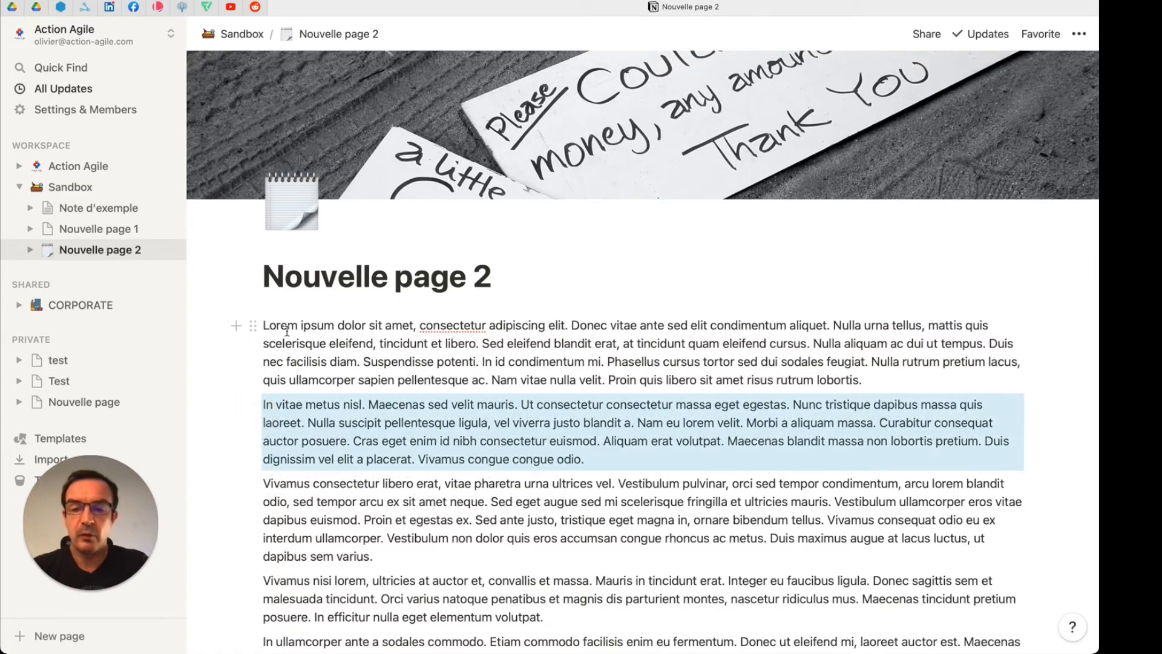
drag(253, 325, 300, 440)
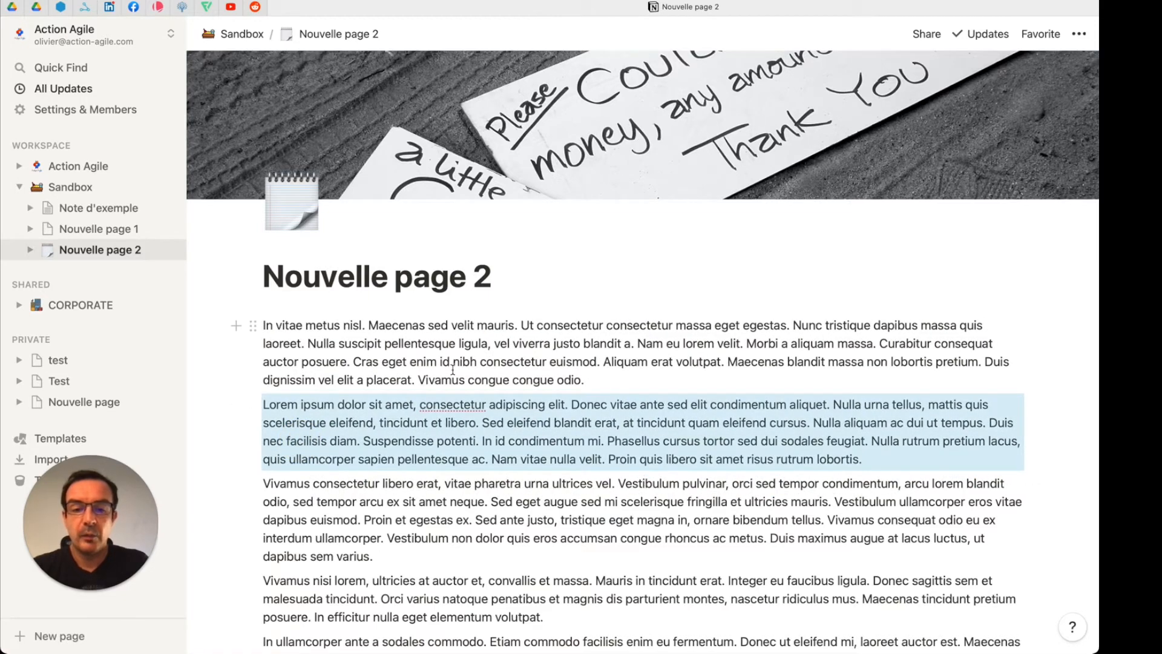
Step: Arrange the first three paragraphs in three columns ordered "Vivamus consectetur", "In vitae metus" and "Lorem ipsum"
scroll(455, 369, down, 3)
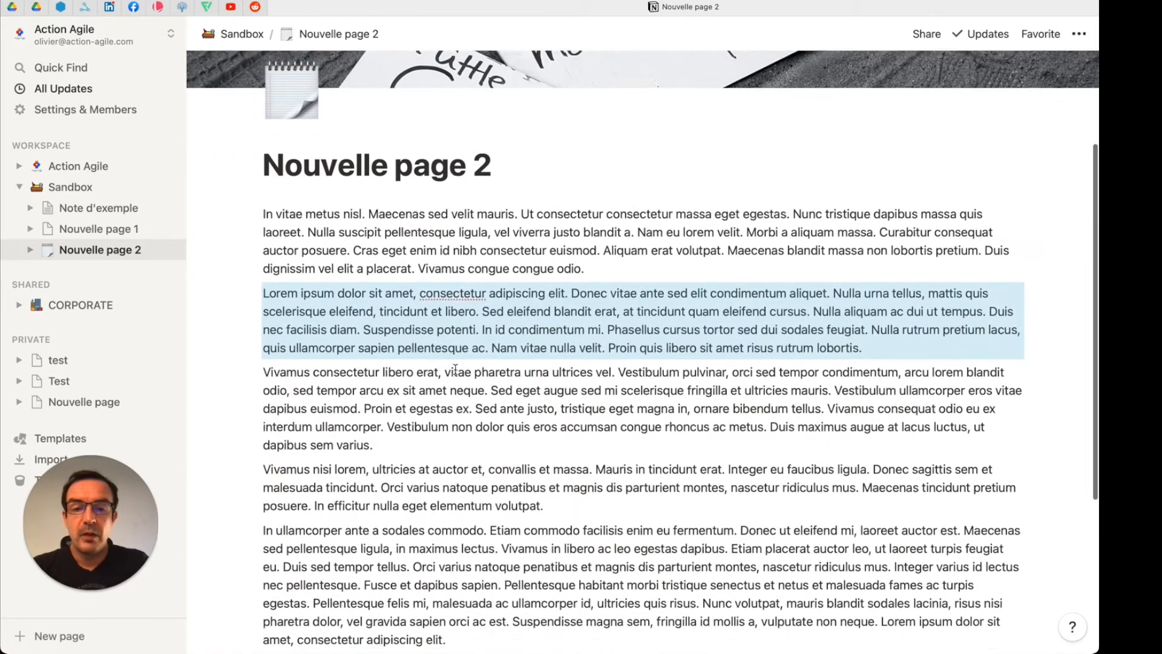
drag(255, 239, 1036, 189)
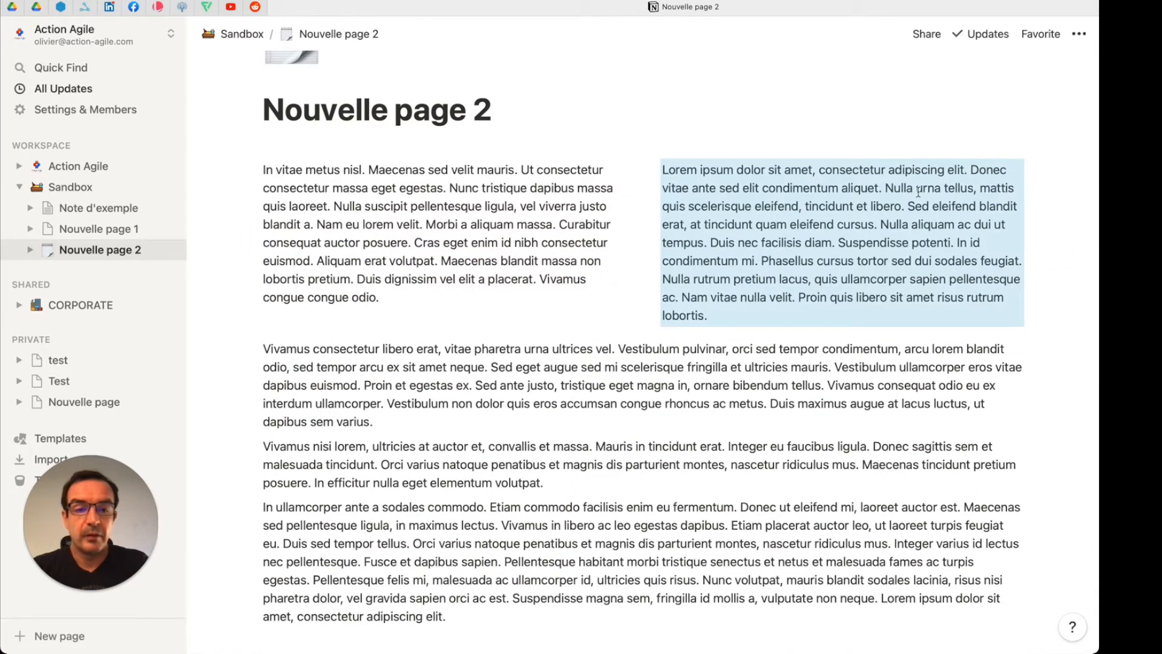
drag(253, 349, 202, 248)
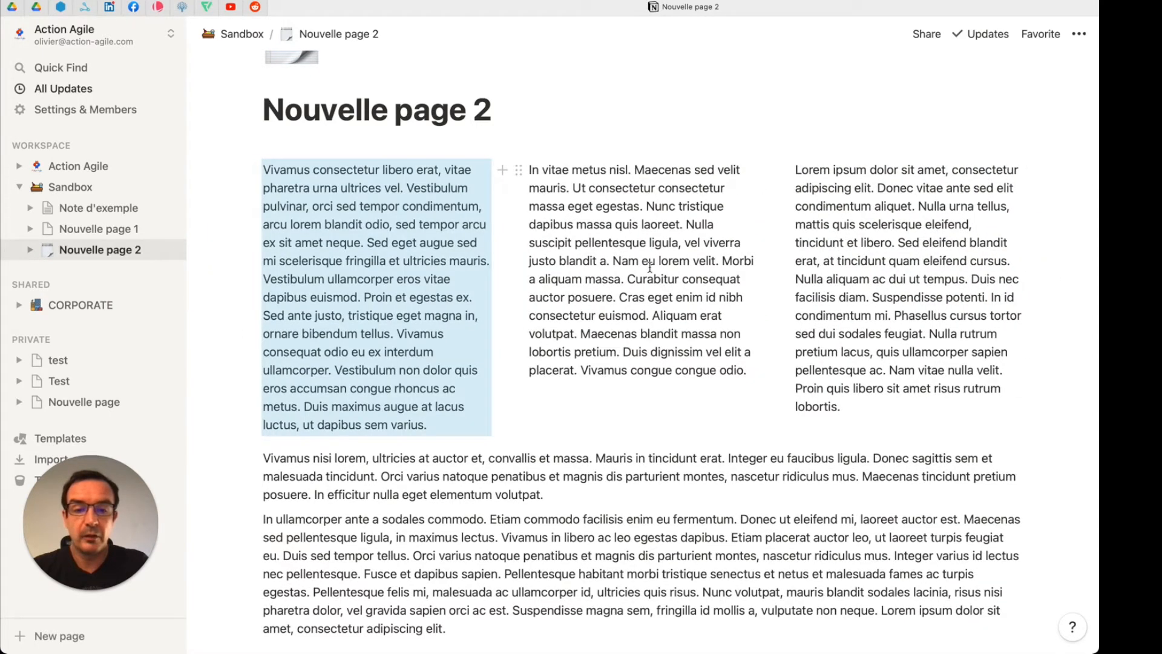
Step: Insert a Heading 1 block reading "Titre" beneath the three text columns
scroll(670, 282, down, 2)
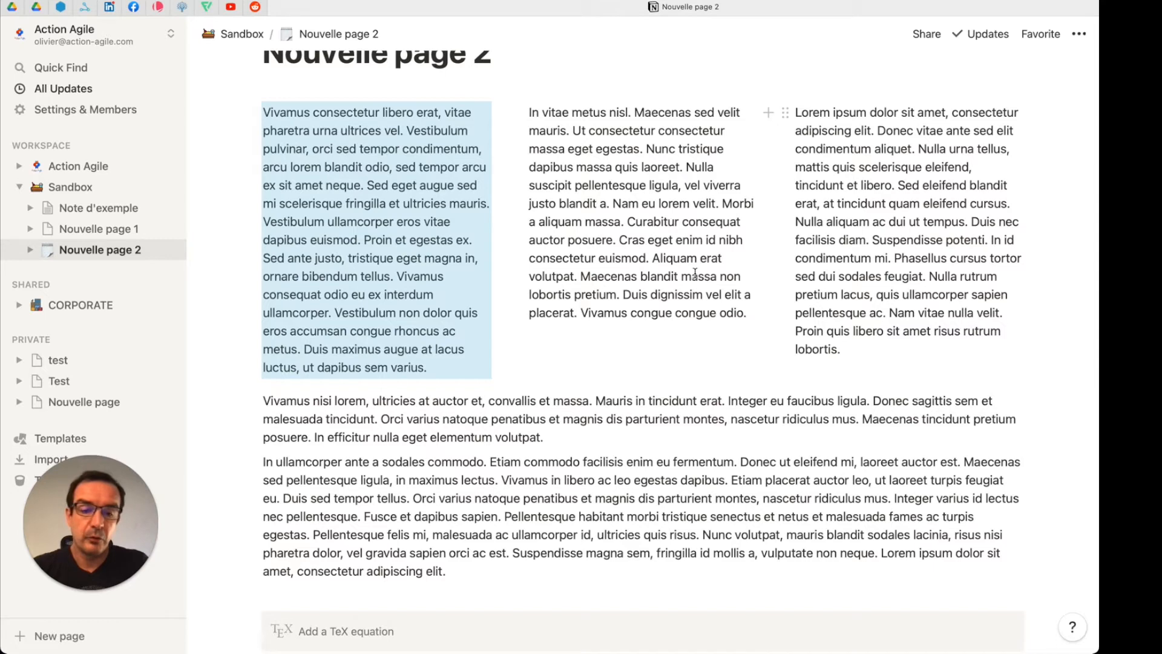
scroll(690, 274, up, 5)
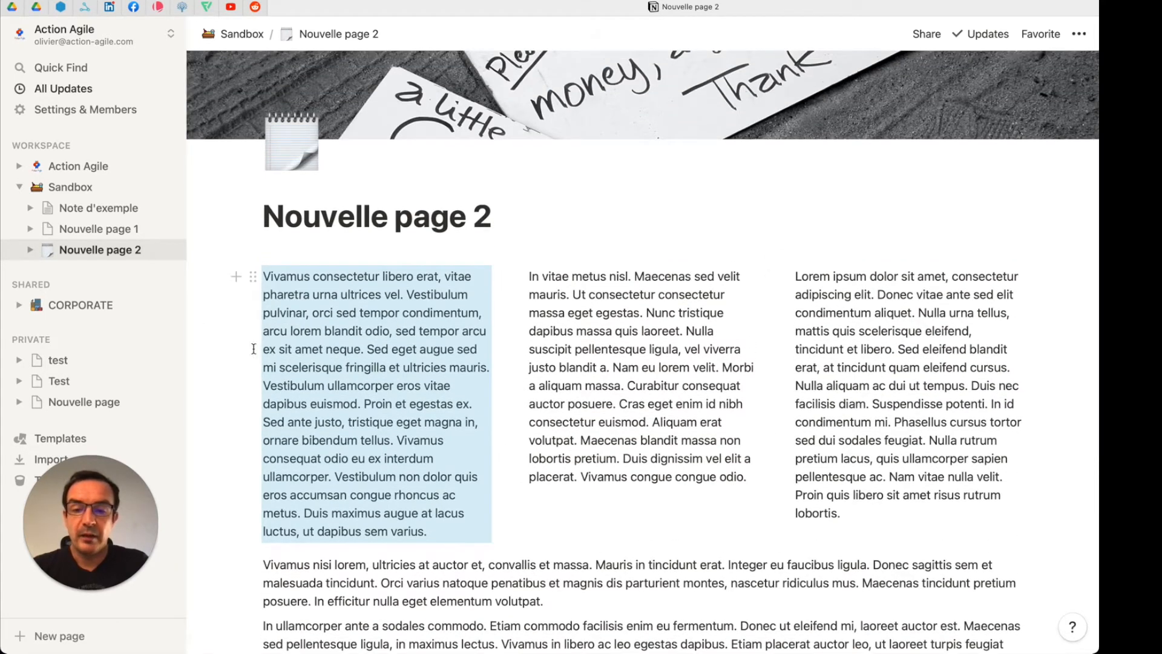
click(237, 276)
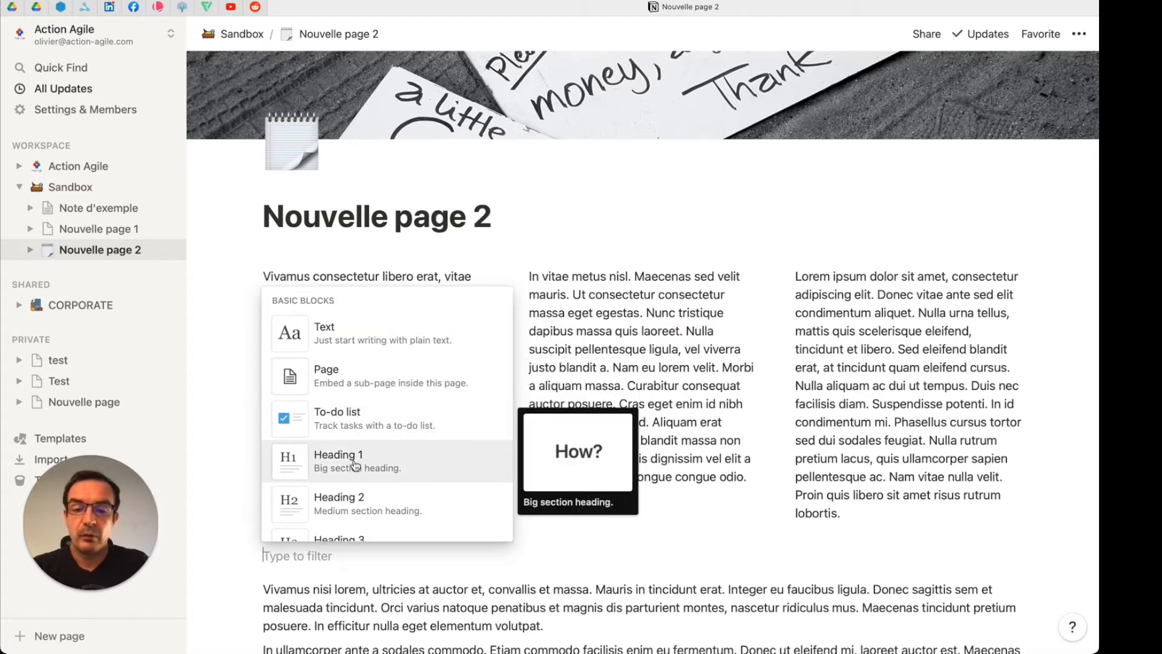
scroll(371, 466, down, 2)
click(378, 410)
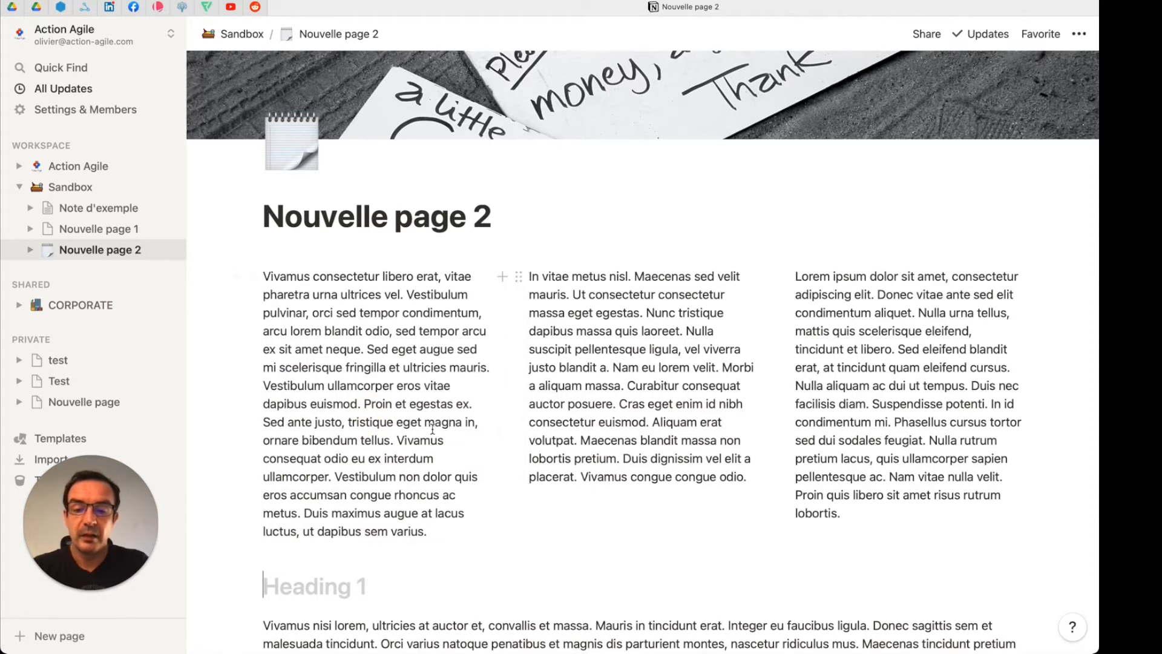
text(Titre)
key(Return)
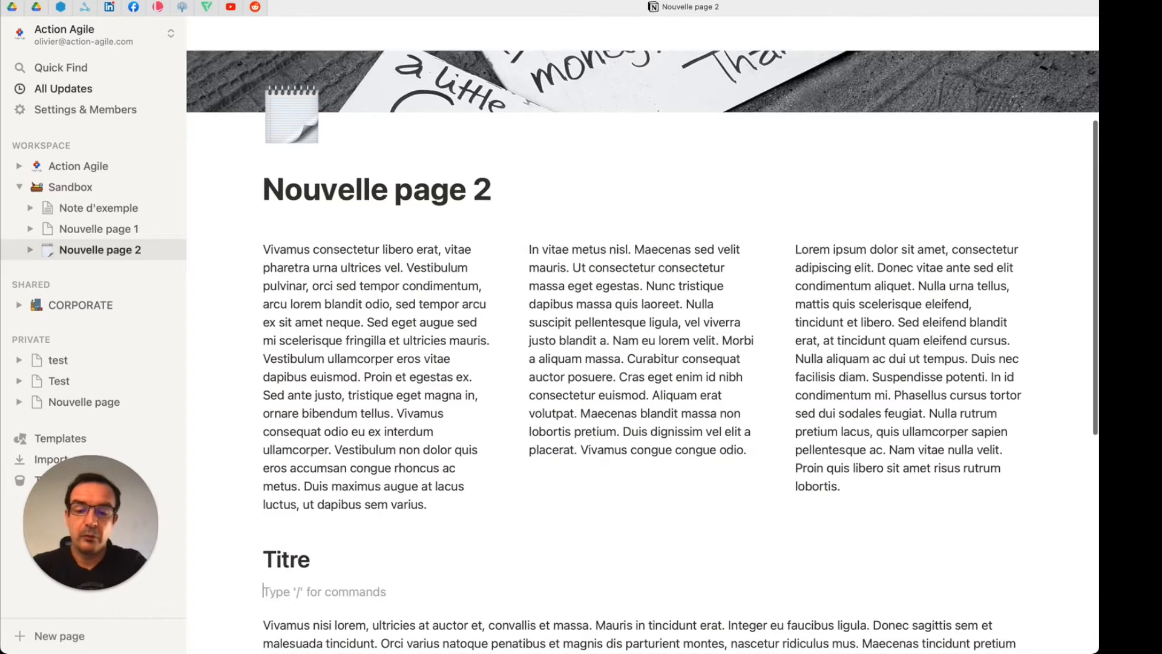
Step: Add a Heading 2 reading "Titre 2" and a Heading 3 reading "Titre 3" below the "Titre" heading
text(/h2)
key(Return)
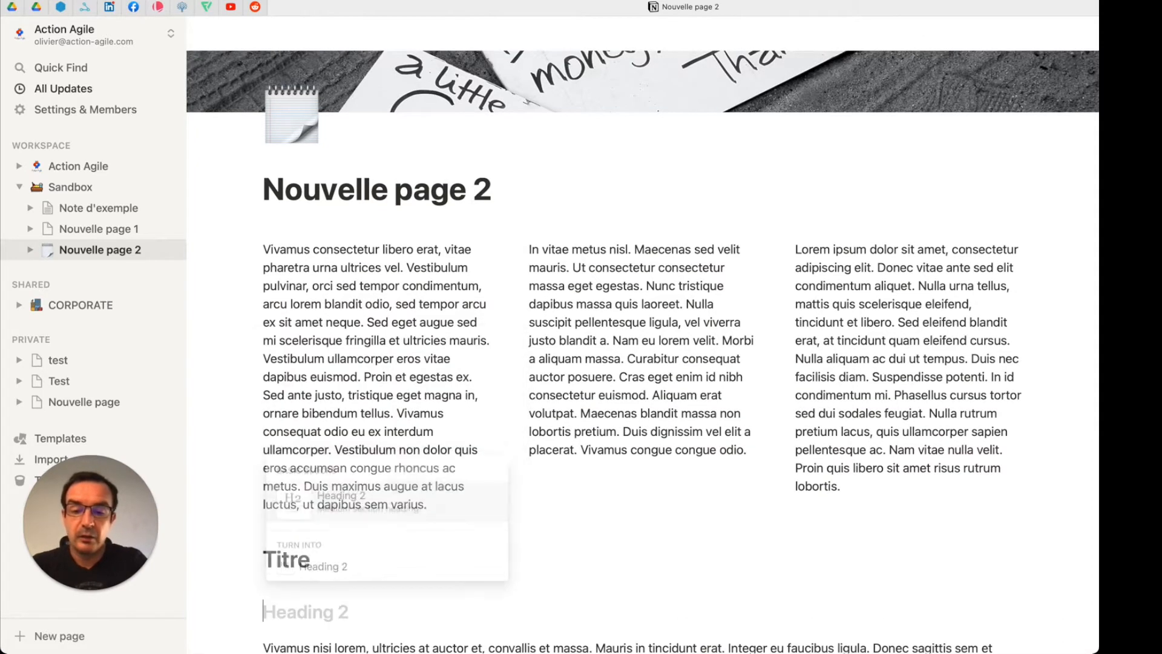
text(Titre 2)
key(Return)
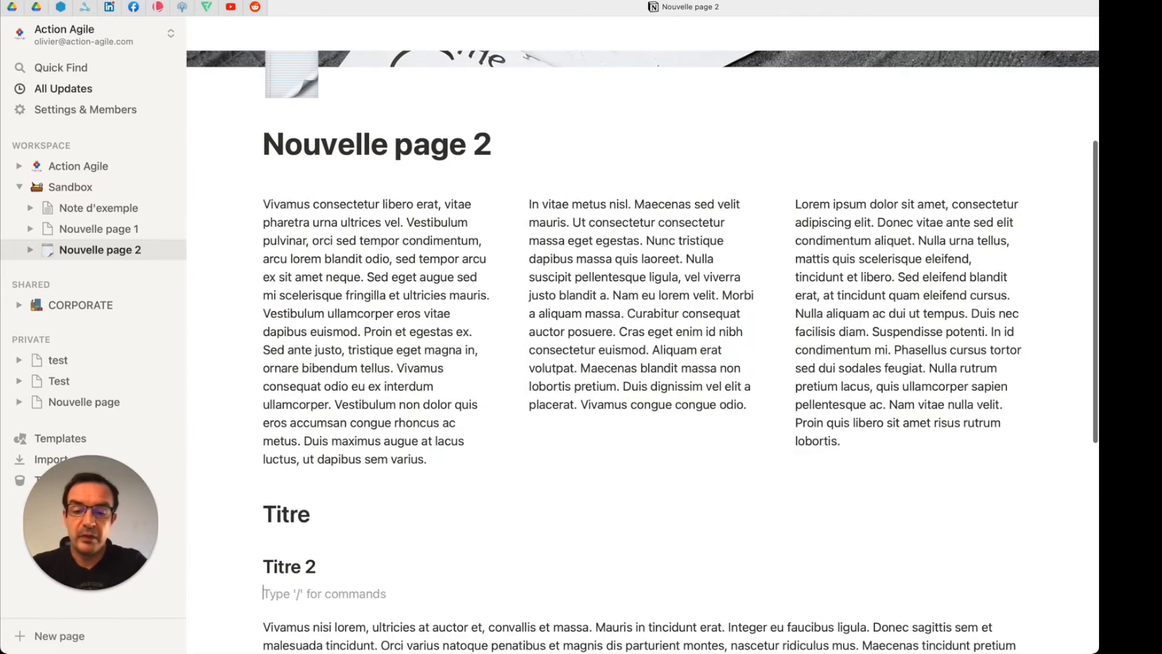
text(/H3)
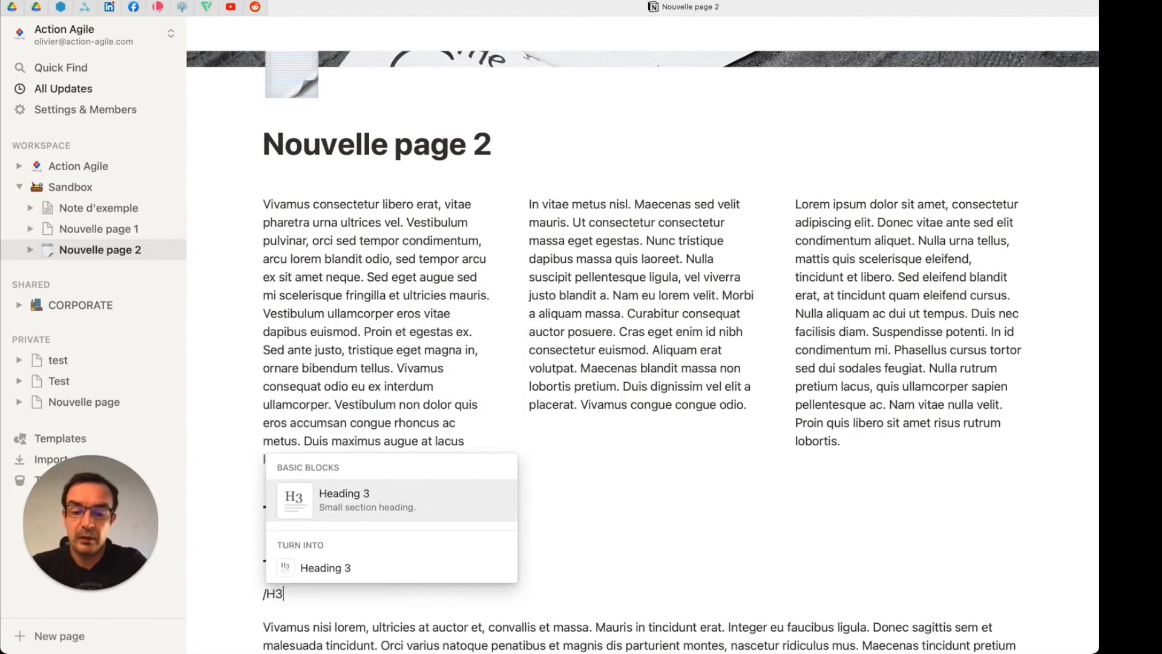
key(Return)
text(Titre 3)
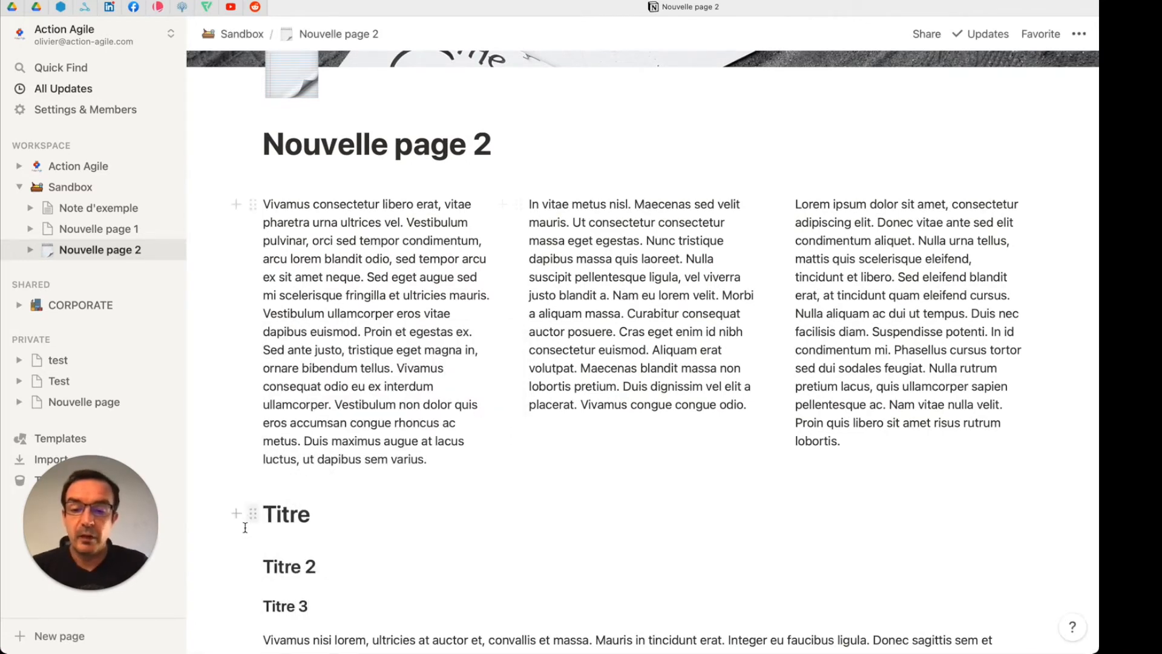
Step: Move "Titre", "Titre 2" and "Titre 3" to the top of the first, second and third columns respectively
drag(254, 514, 278, 200)
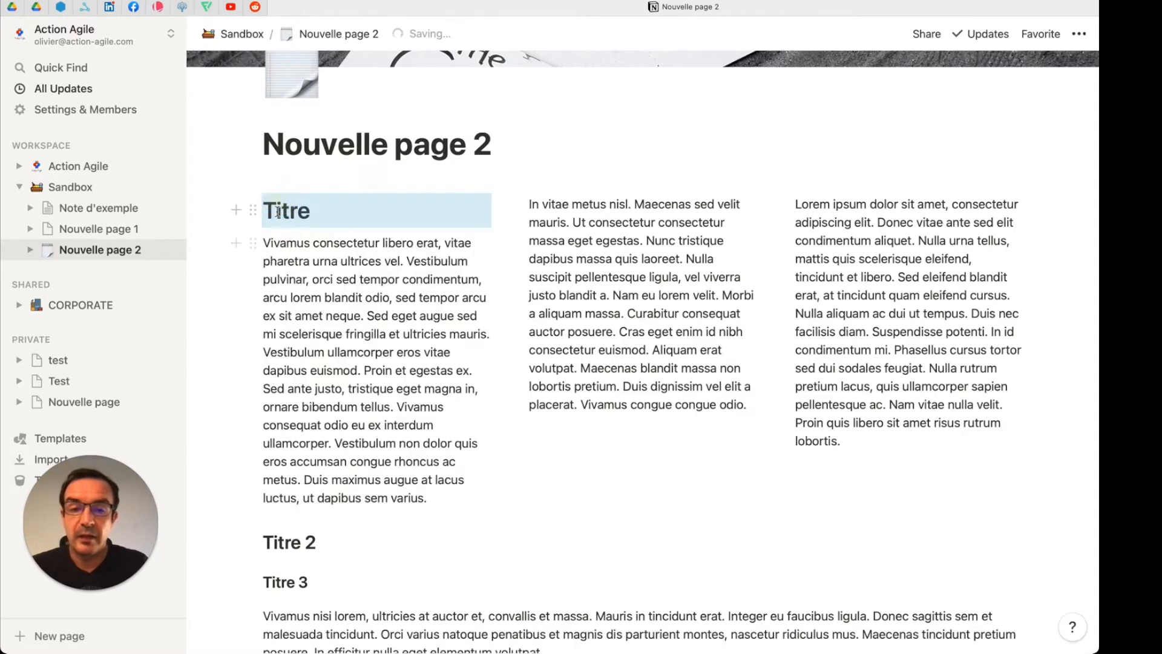
drag(238, 542, 545, 217)
drag(254, 536, 812, 196)
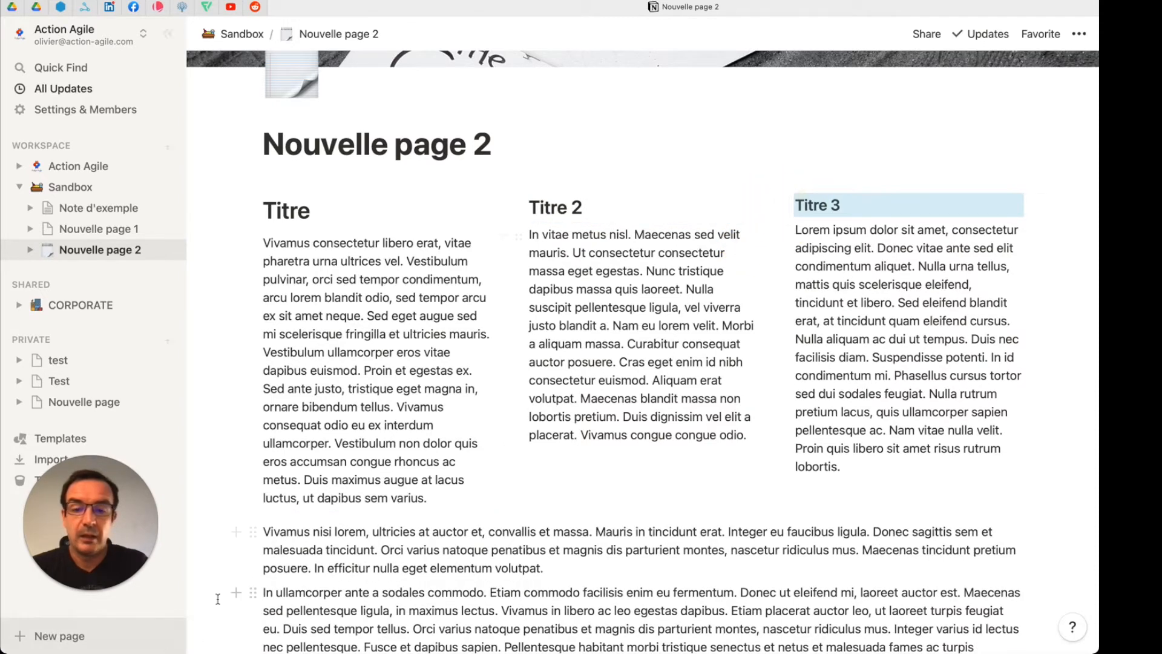
Step: Insert a table of contents block below the three columns and move it directly beneath the page title
click(444, 518)
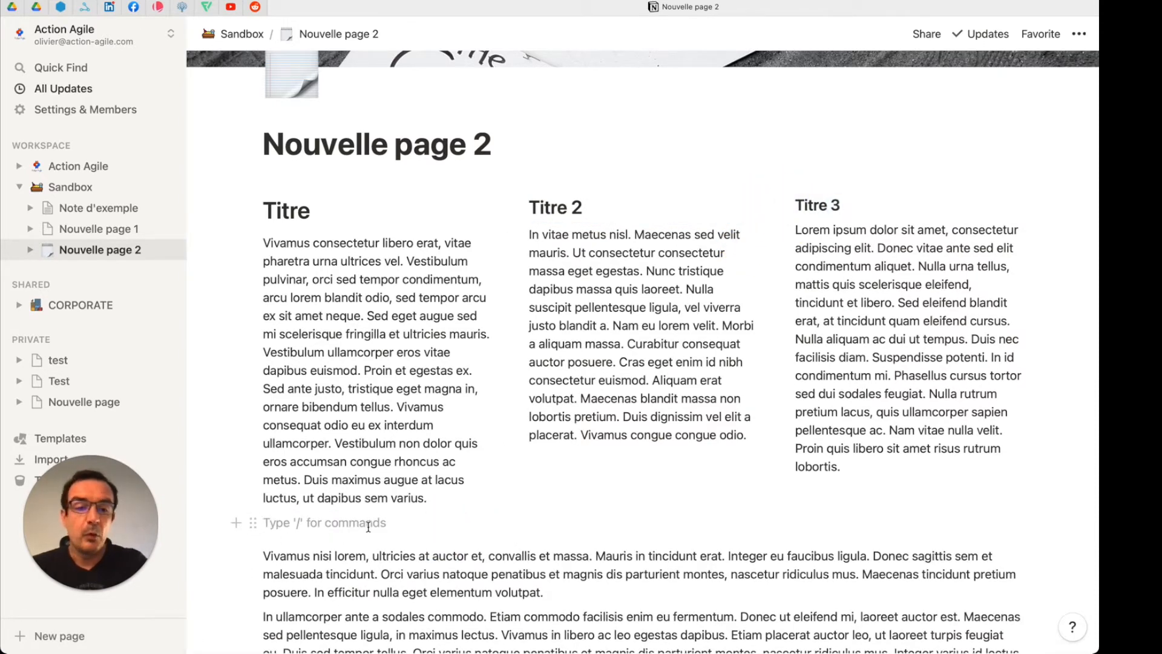
key(Return)
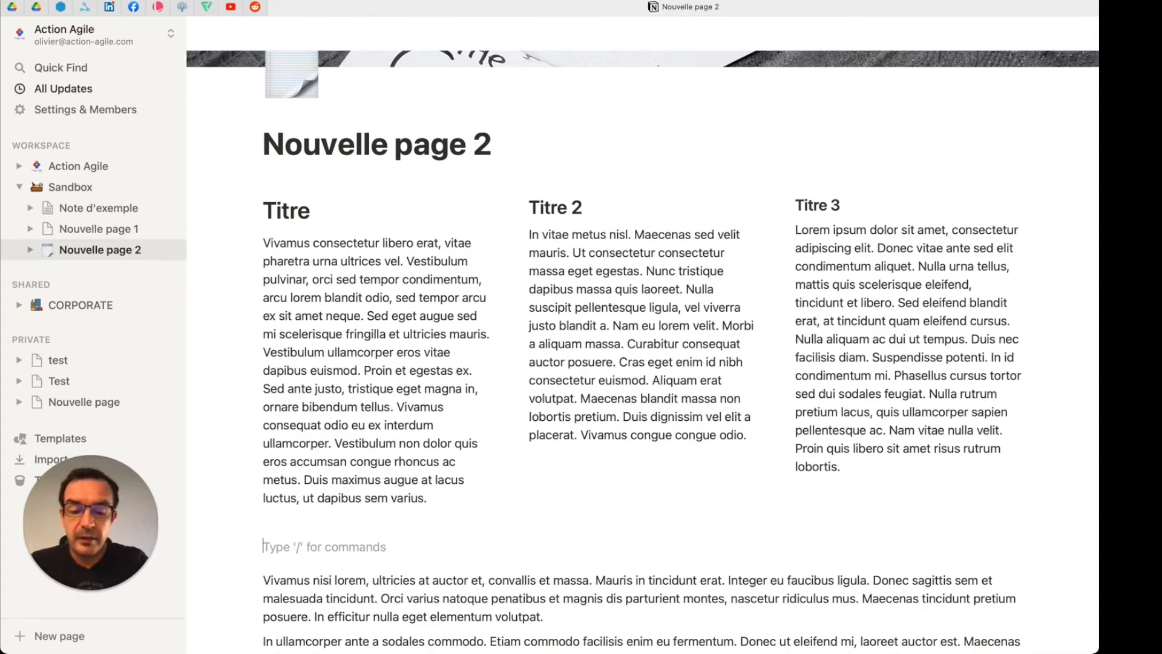
text(/)
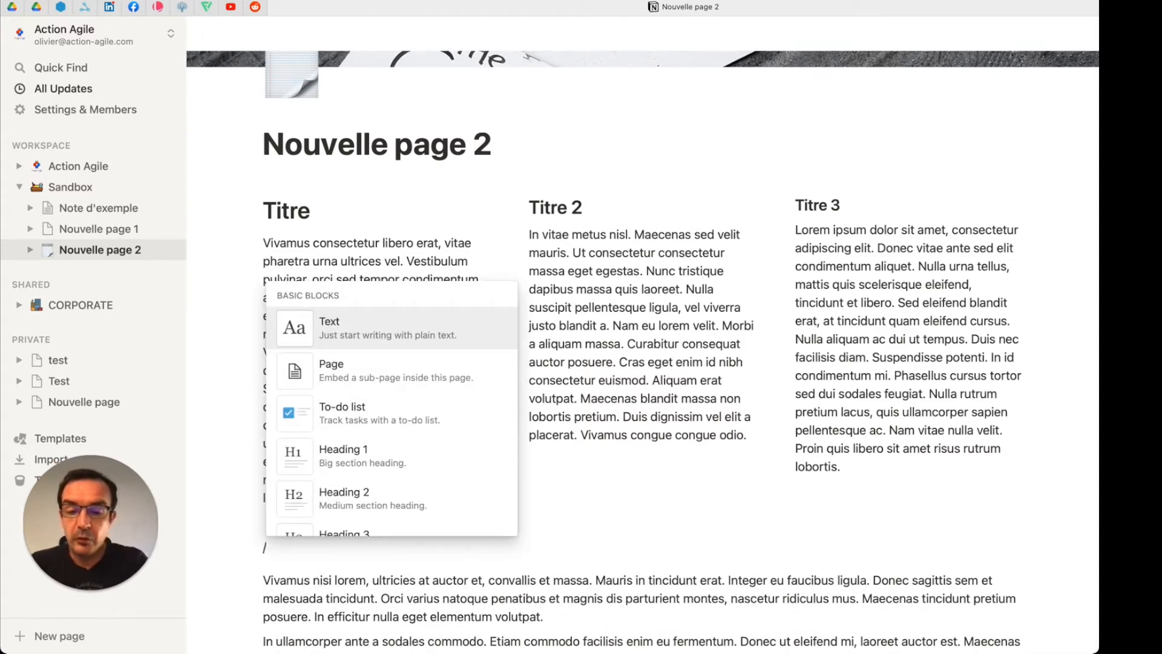
text(talb)
key(BackSpace)
key(BackSpace)
text(ble)
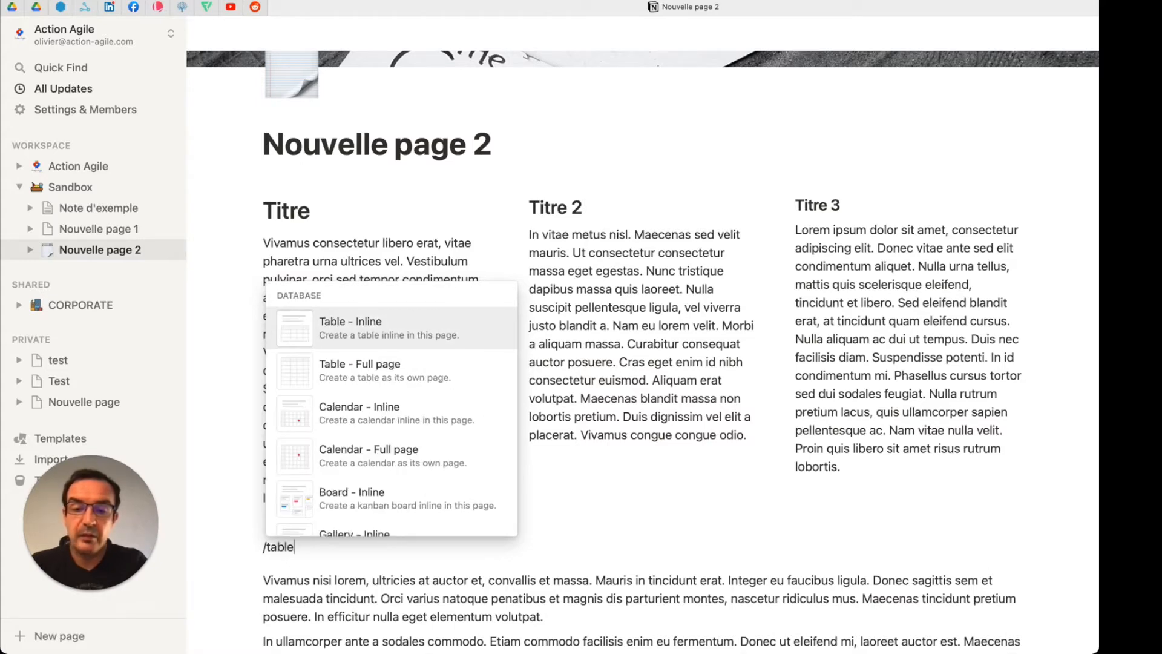
text( of)
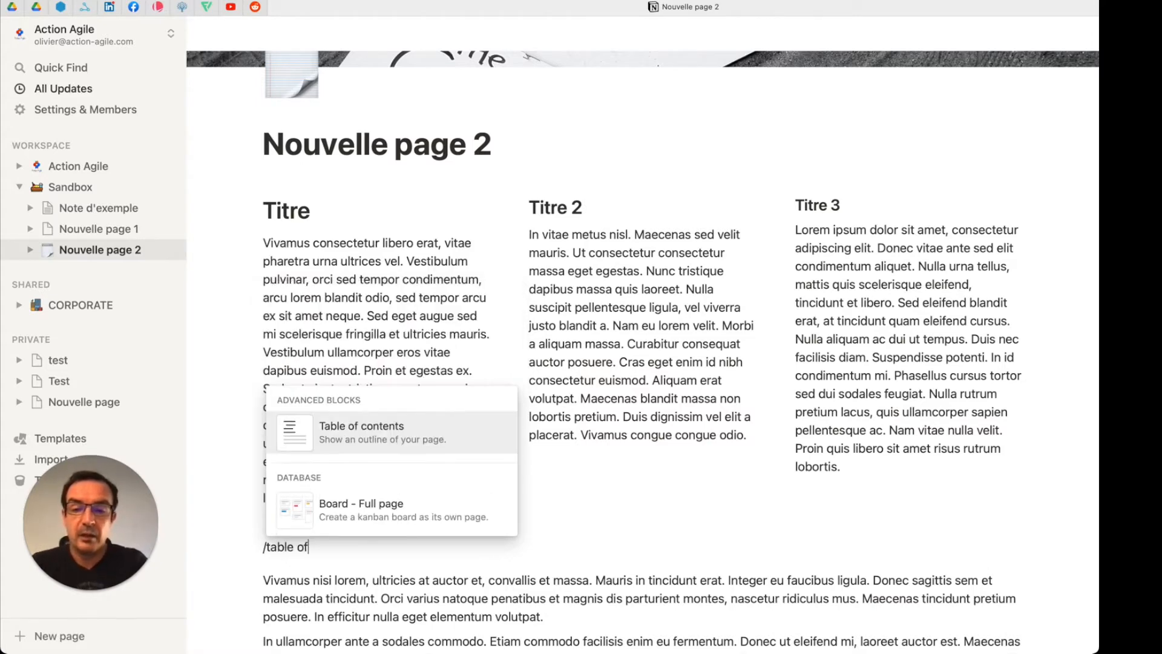
click(365, 431)
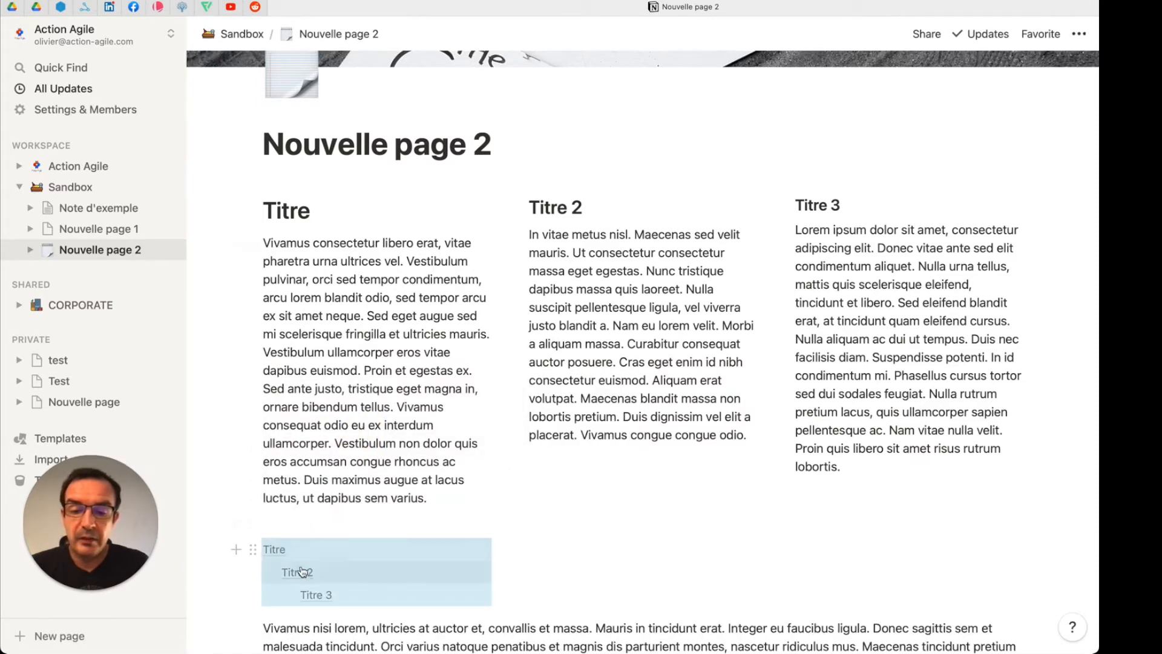
drag(253, 549, 275, 176)
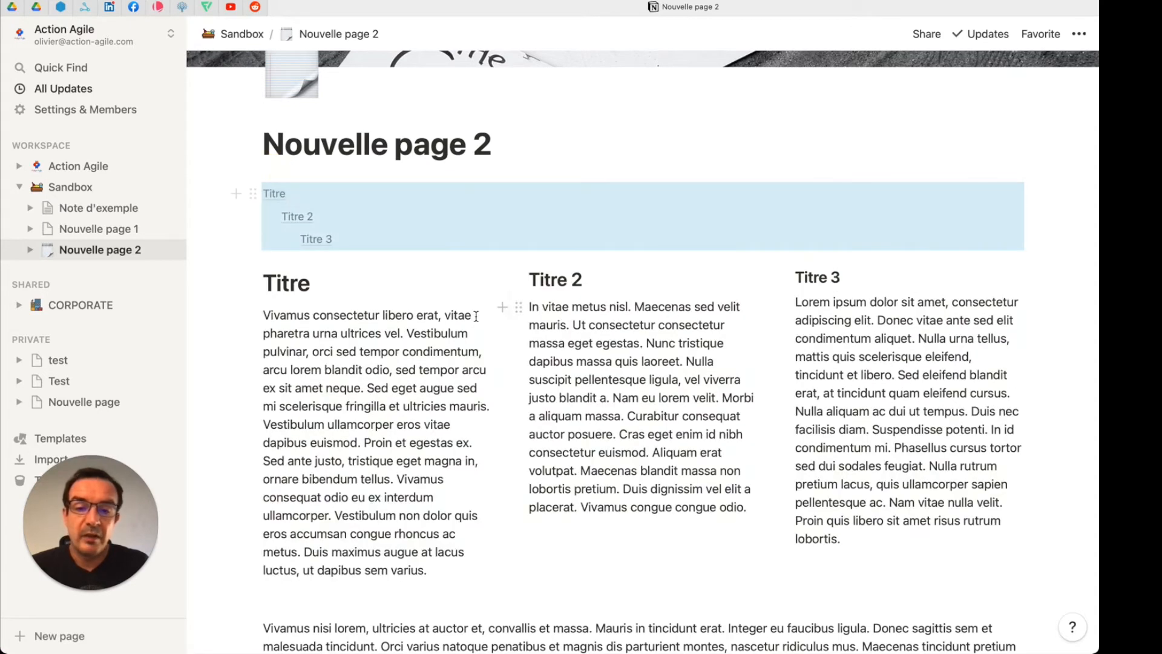
click(659, 363)
Step: Add a Heading 1 reading "Titre" between the three columns and the "Vivamus nisi lorem" paragraph
click(409, 605)
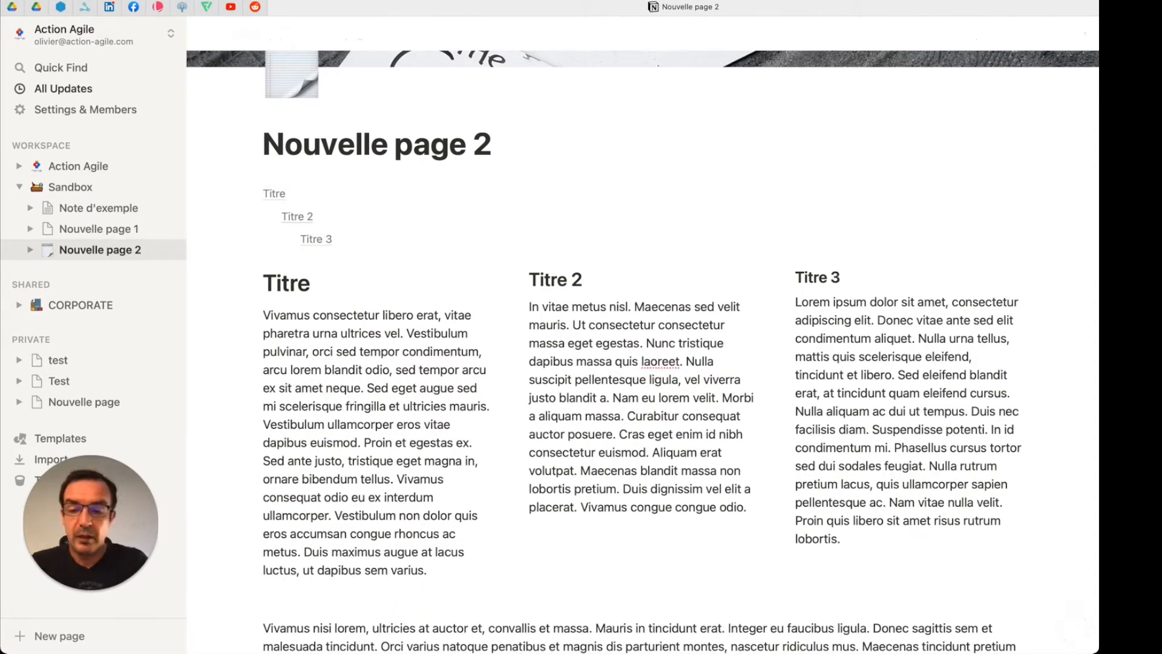
key(Up)
text(/h1)
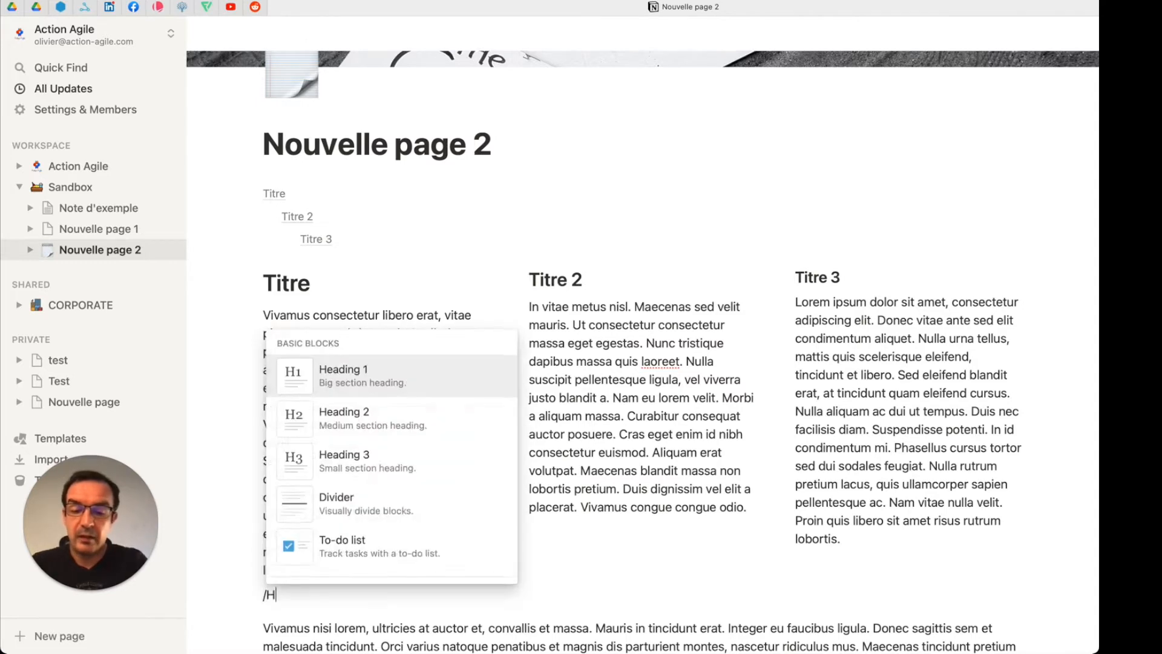
key(Return)
text(Titre)
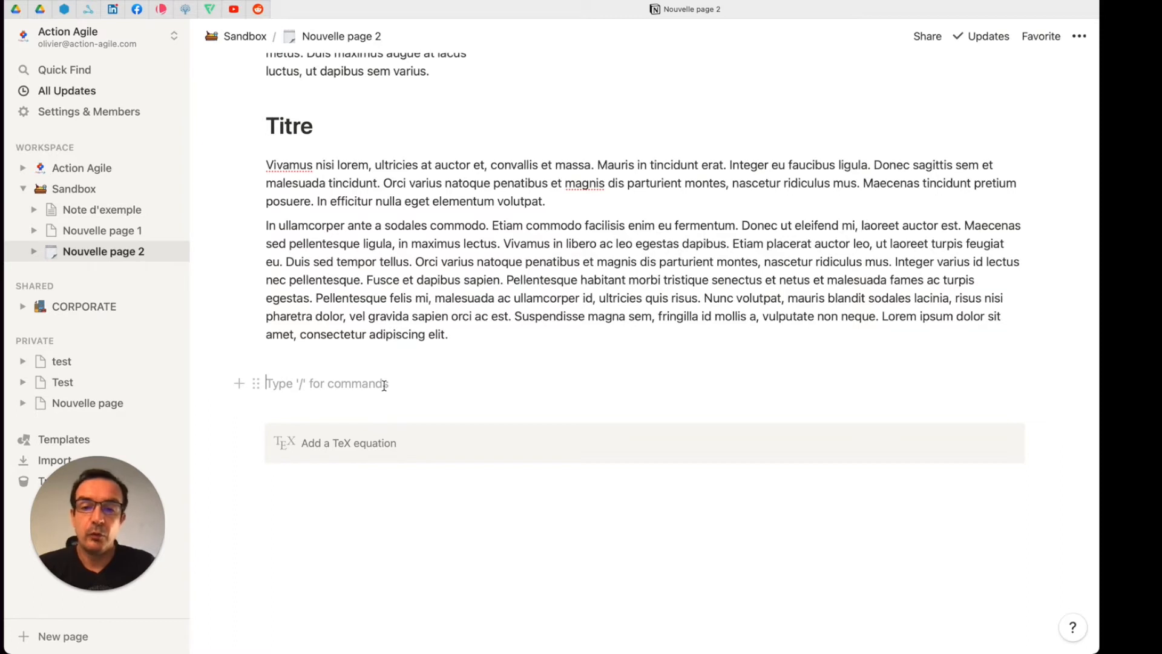
Step: Add to-do items "Todo 1" and "Toddo 2" below the last paragraph, and tick and untick the first one
text(/)
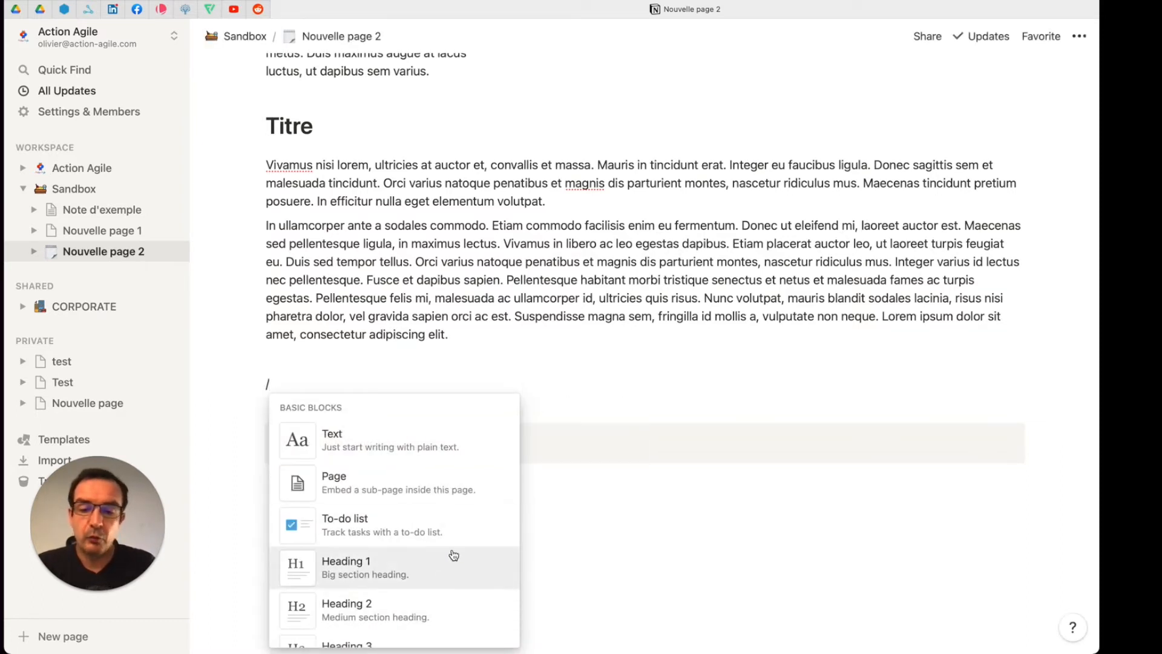
click(349, 529)
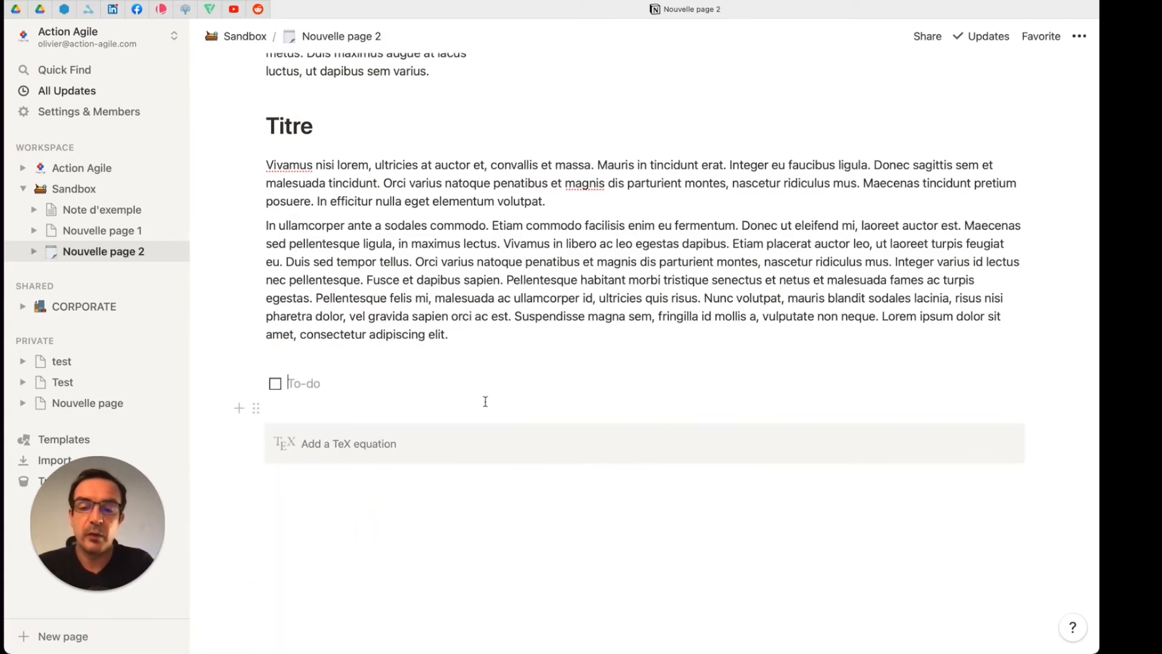
text(Tood)
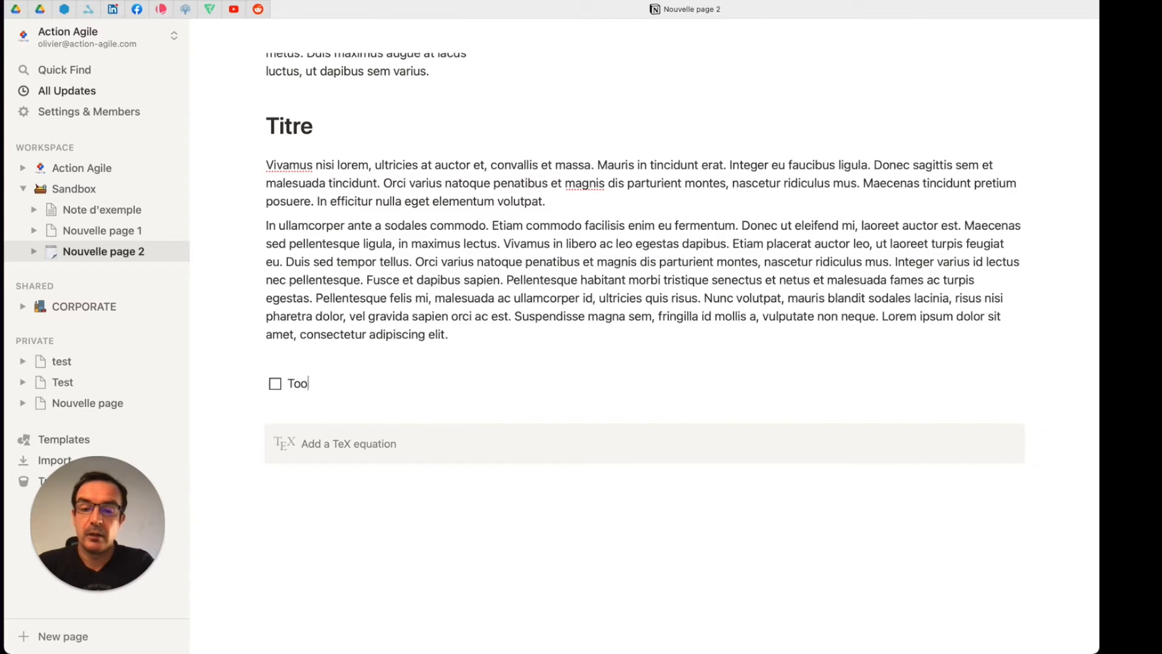
key(Return)
text(Todfo 1)
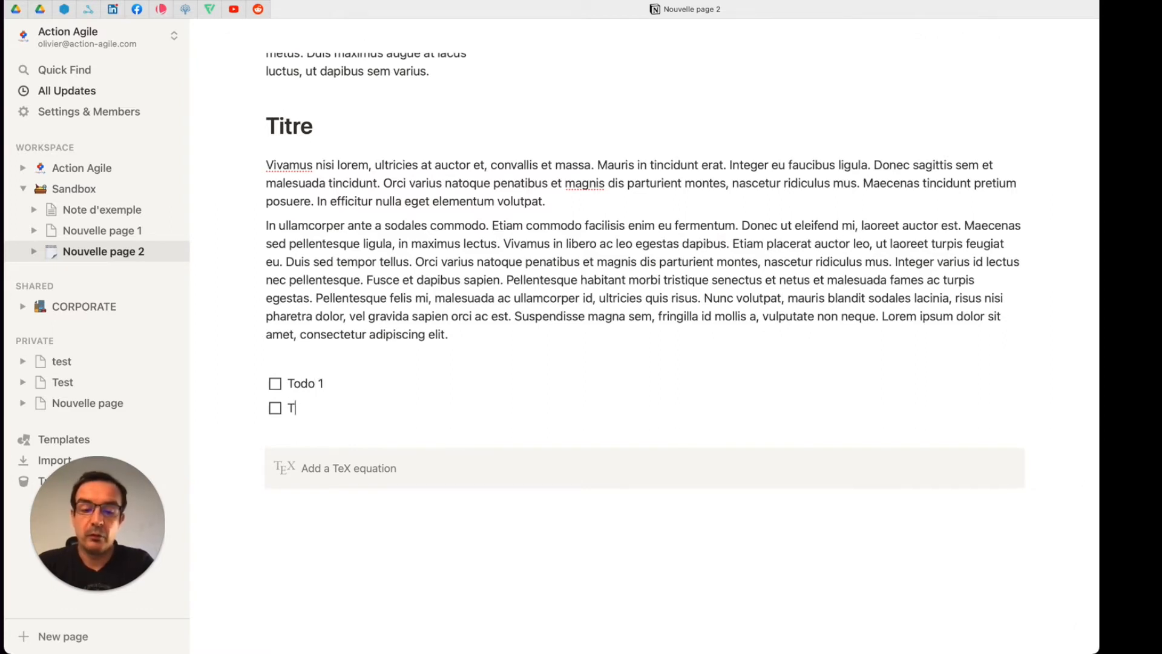
text( 2)
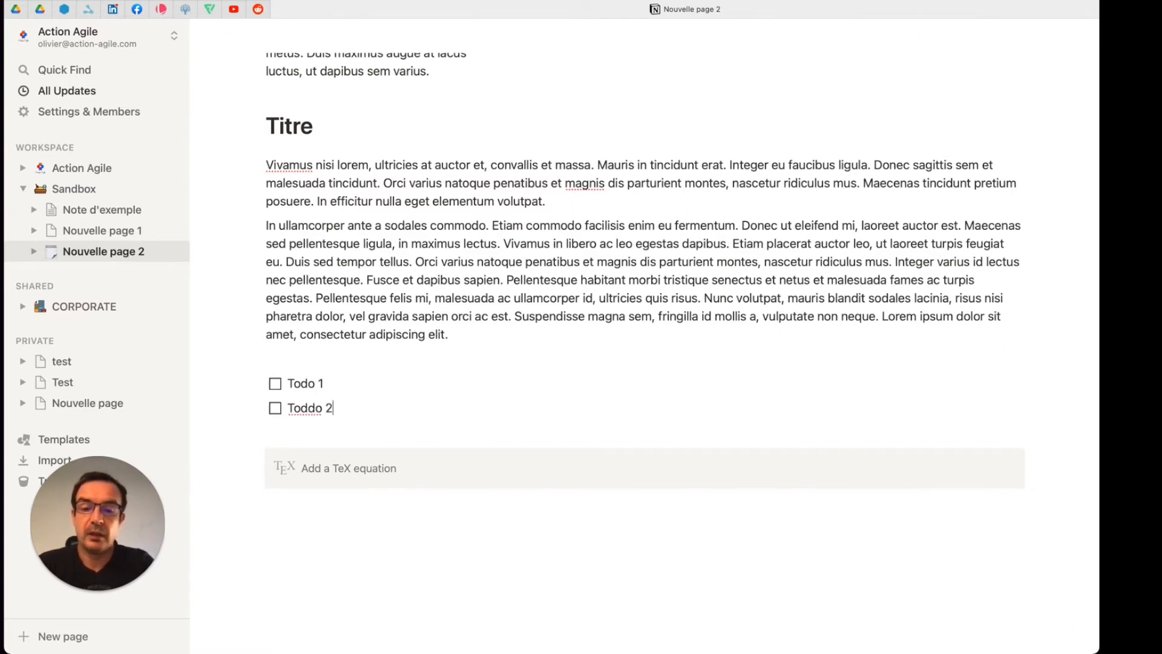
key(Return)
click(275, 384)
click(275, 383)
scroll(415, 418, down, 1)
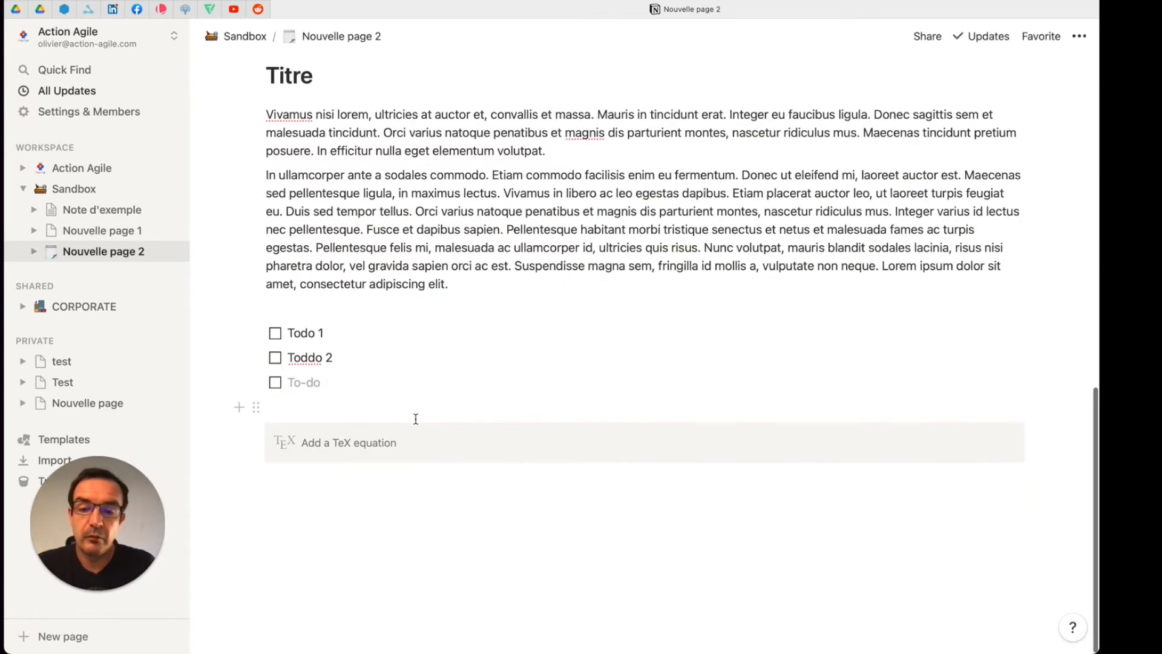
key(Return)
Step: Add a bulleted list with the items "List 1" and "List 2" beneath the to-do list
key(Return)
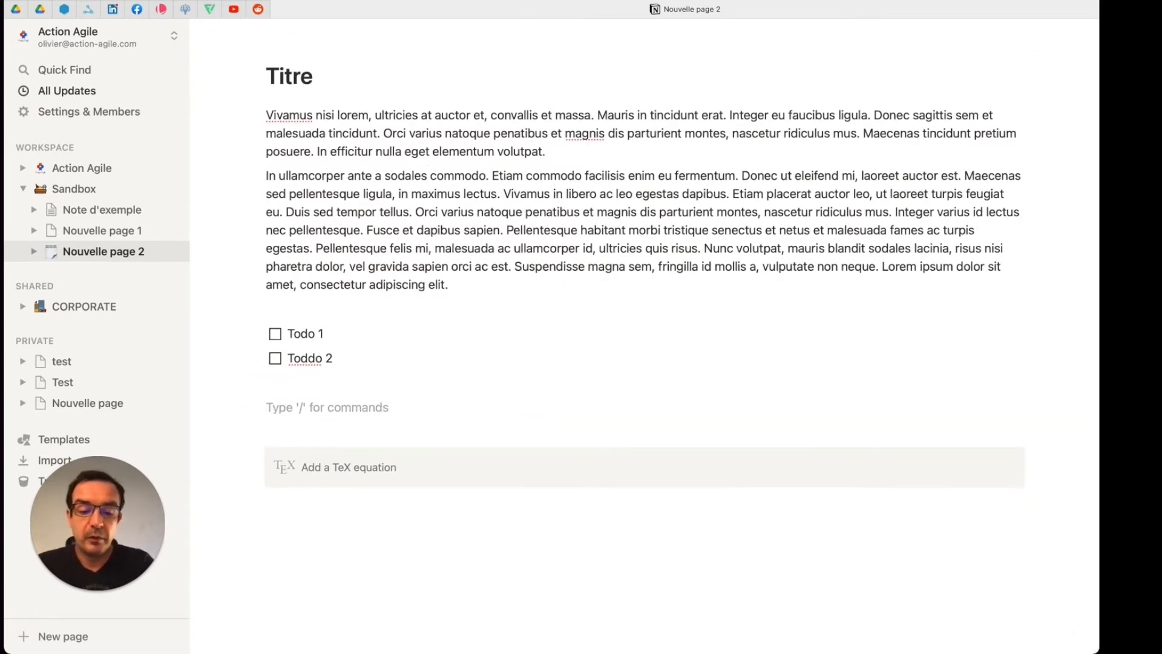
text(/bullet)
key(Return)
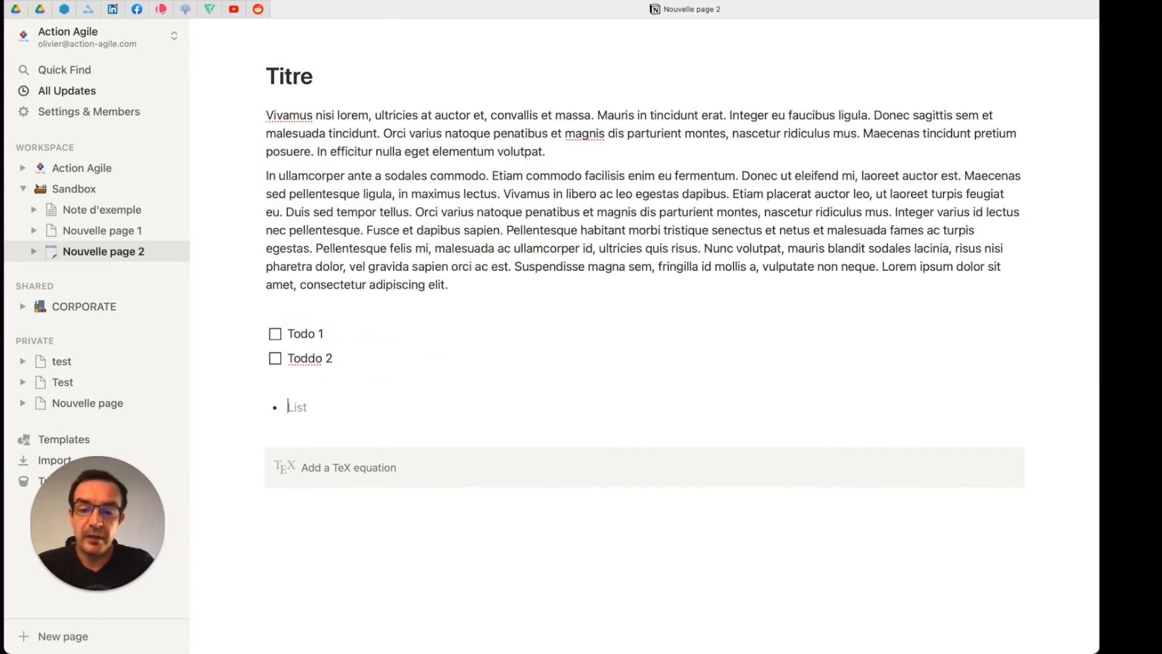
text(List 1)
key(Return)
text(List 2)
key(Return)
key(Return)
key(Return)
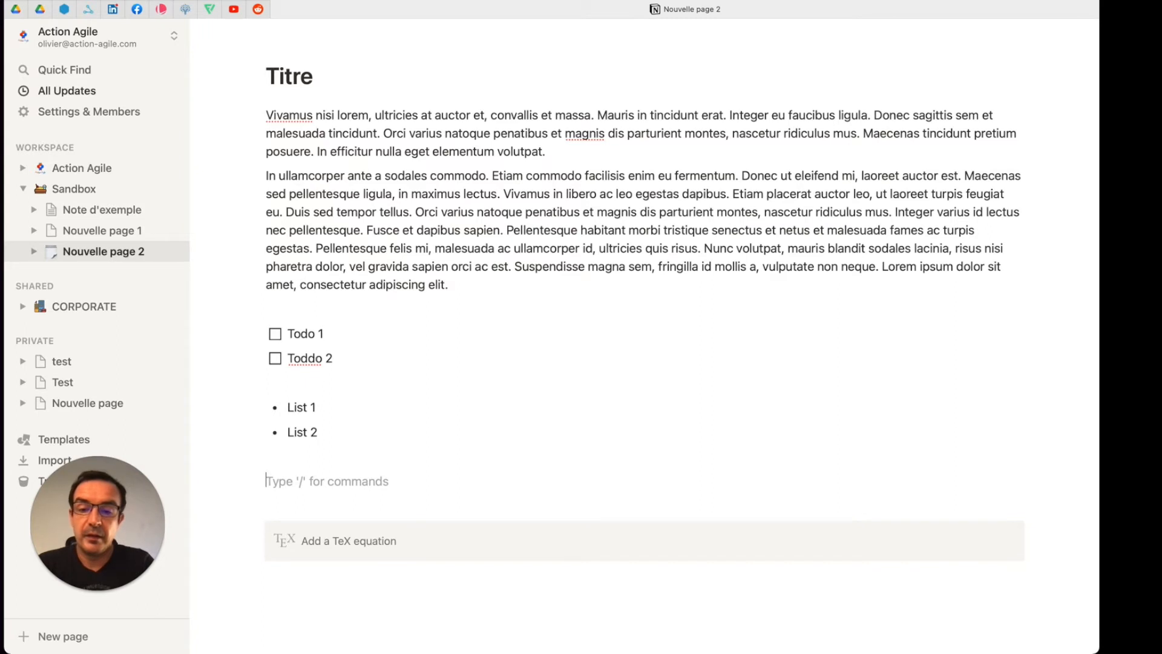
Step: Add a numbered list with the items "List 1" and "List 2" beneath the bulleted list
text(/Nu)
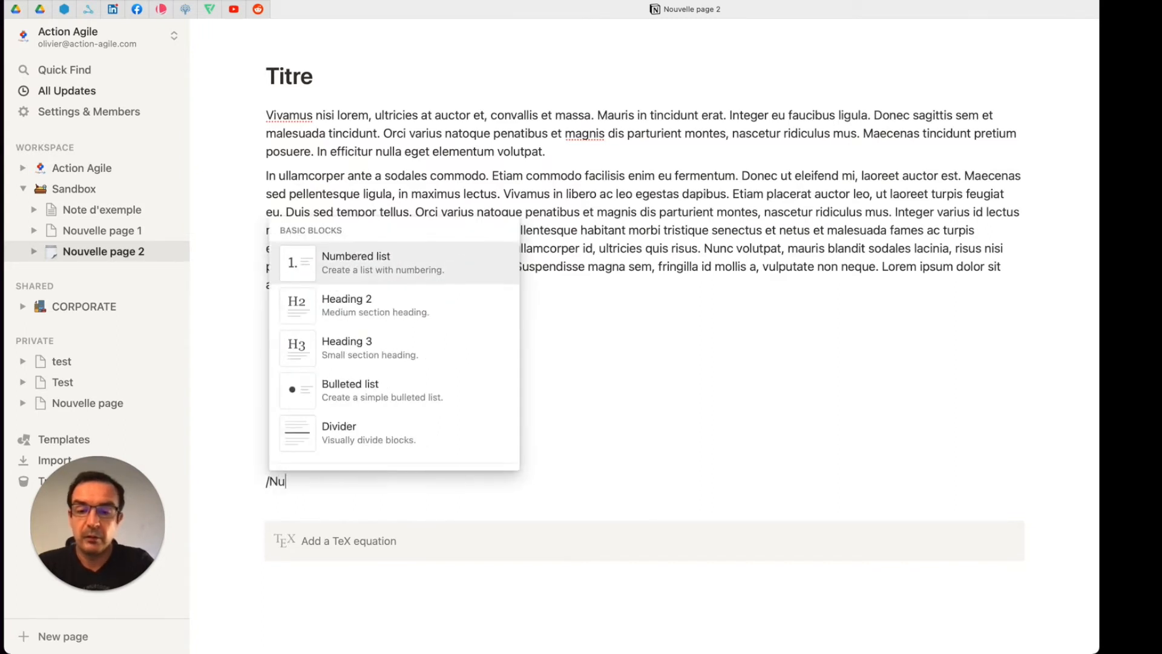
text(mber)
key(Return)
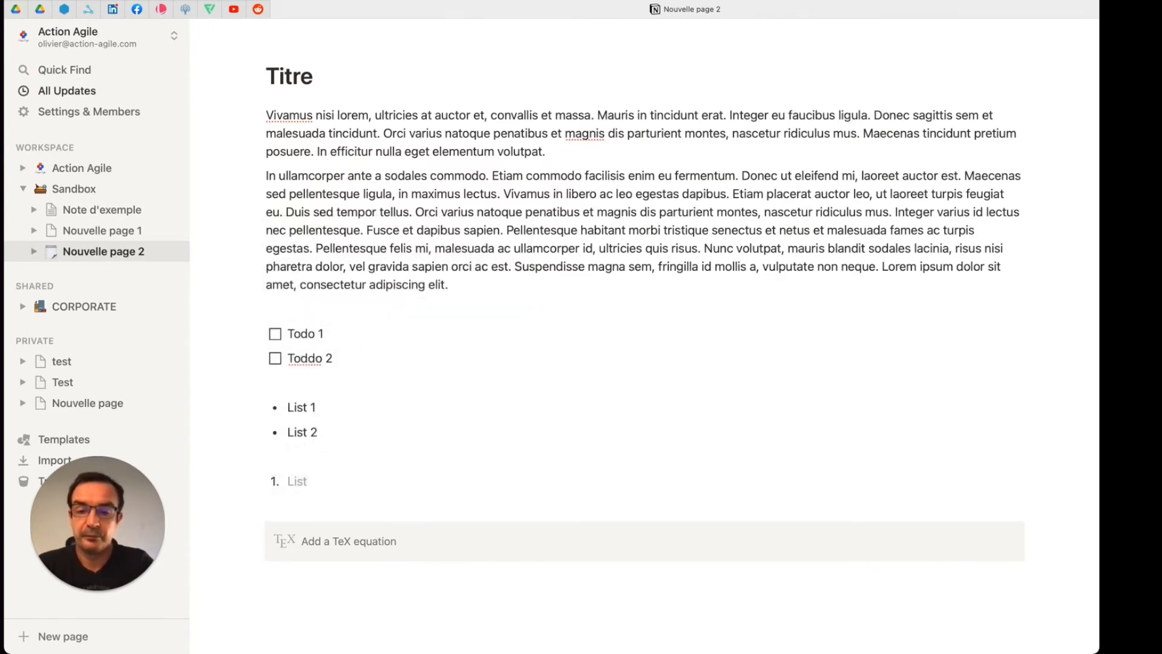
text(List 1)
key(Return)
text(List 2)
key(Return)
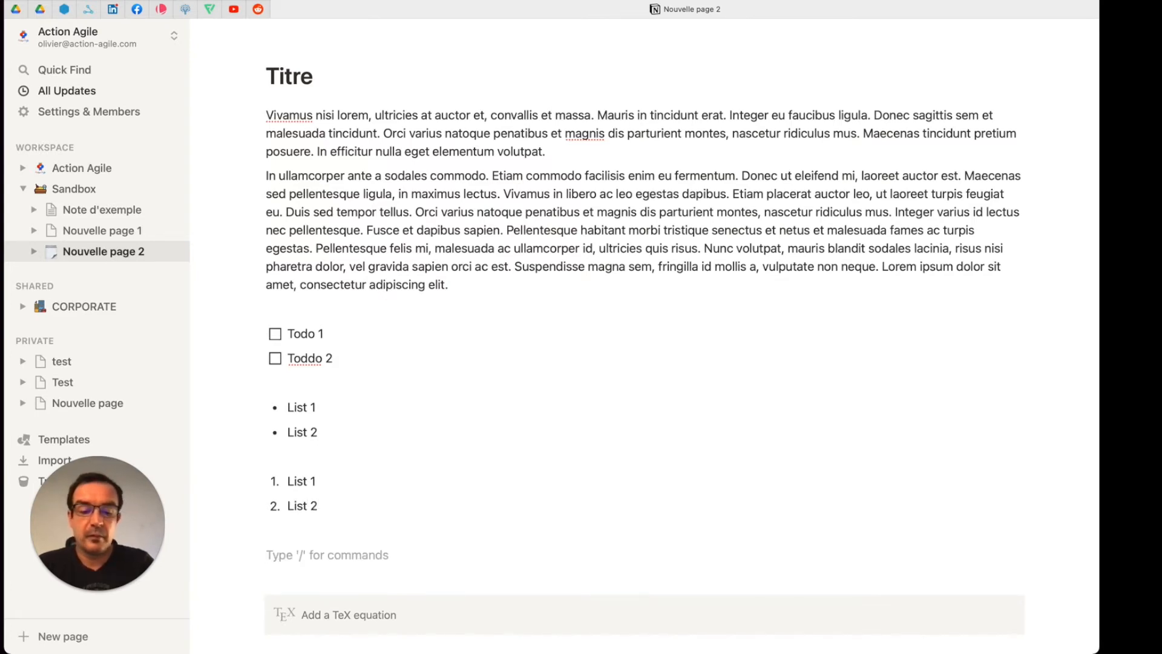
Step: Insert a toggle list titled "Synthèse" beneath the numbered list and expand it
text(/)
scroll(419, 448, down, 4)
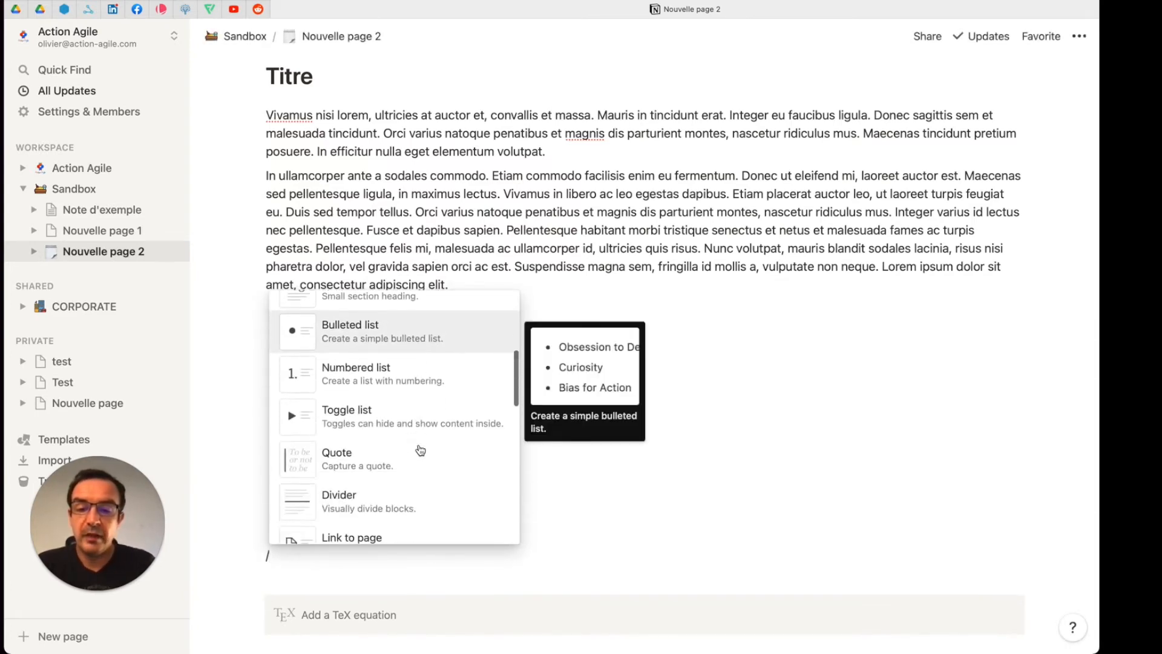
click(376, 401)
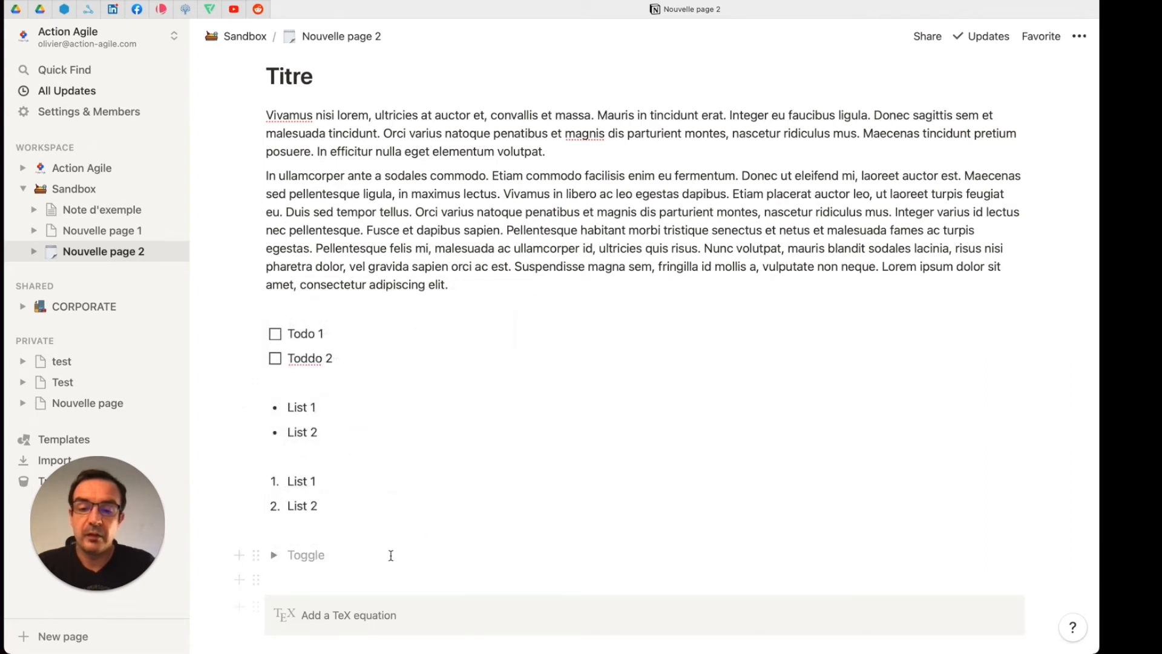
text(Synthèse)
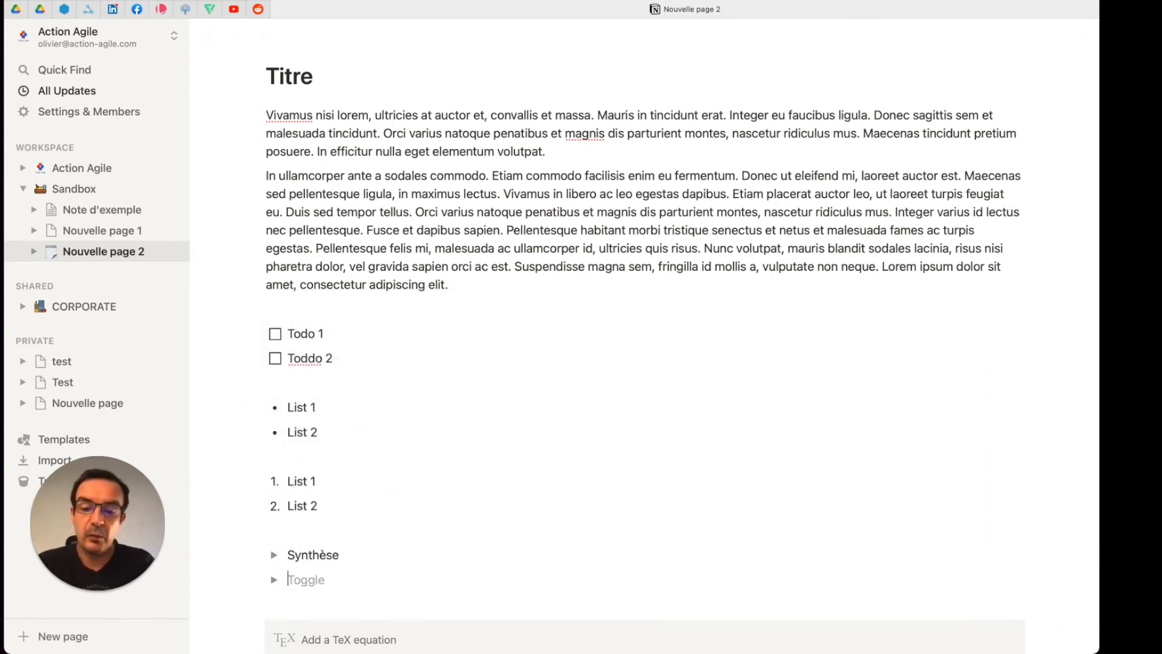
key(BackSpace)
key(Tab)
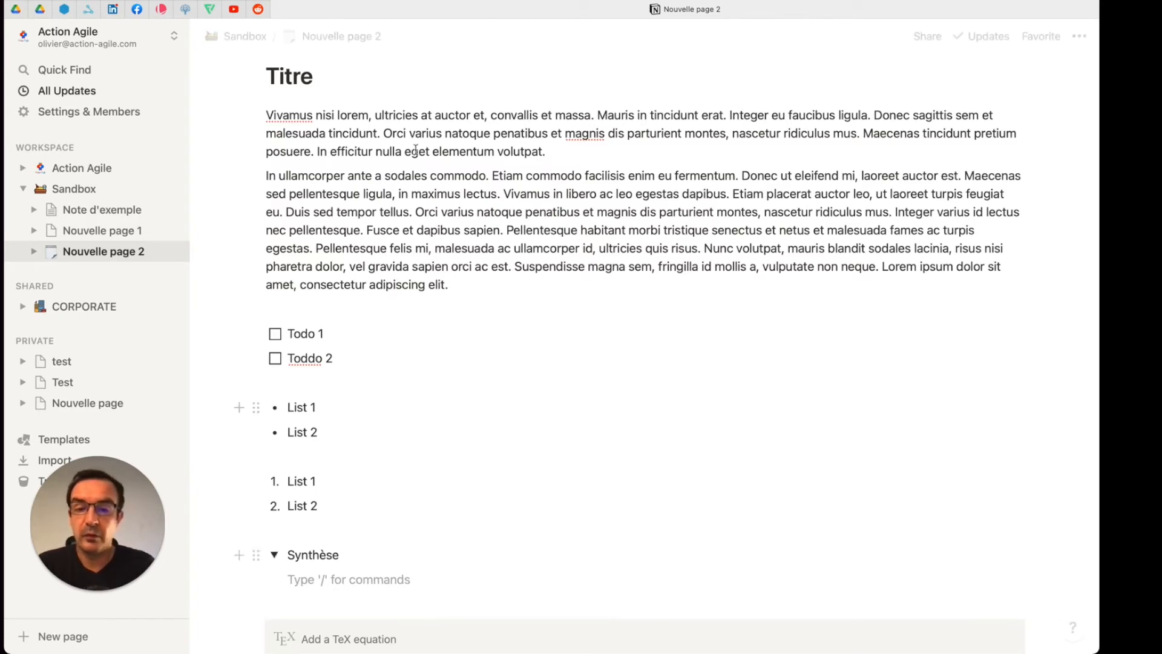
Step: Move the "In ullamcorper ante" paragraph inside the "Synthèse" toggle, and collapse and re-expand the toggle
drag(257, 177, 308, 554)
click(509, 423)
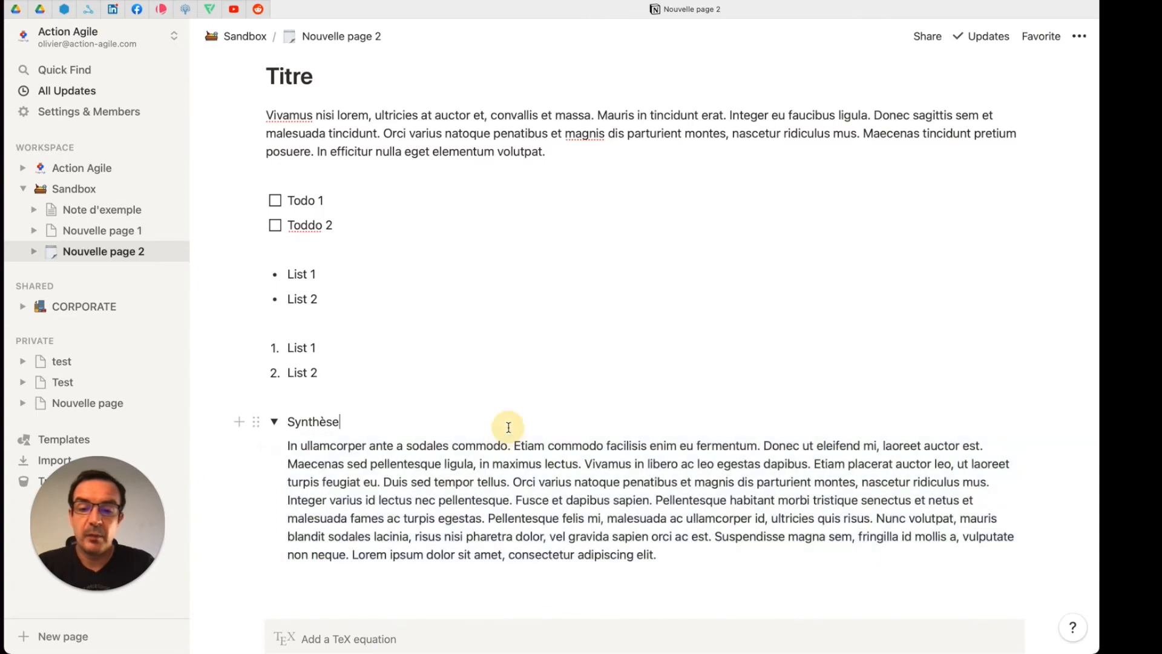
click(274, 422)
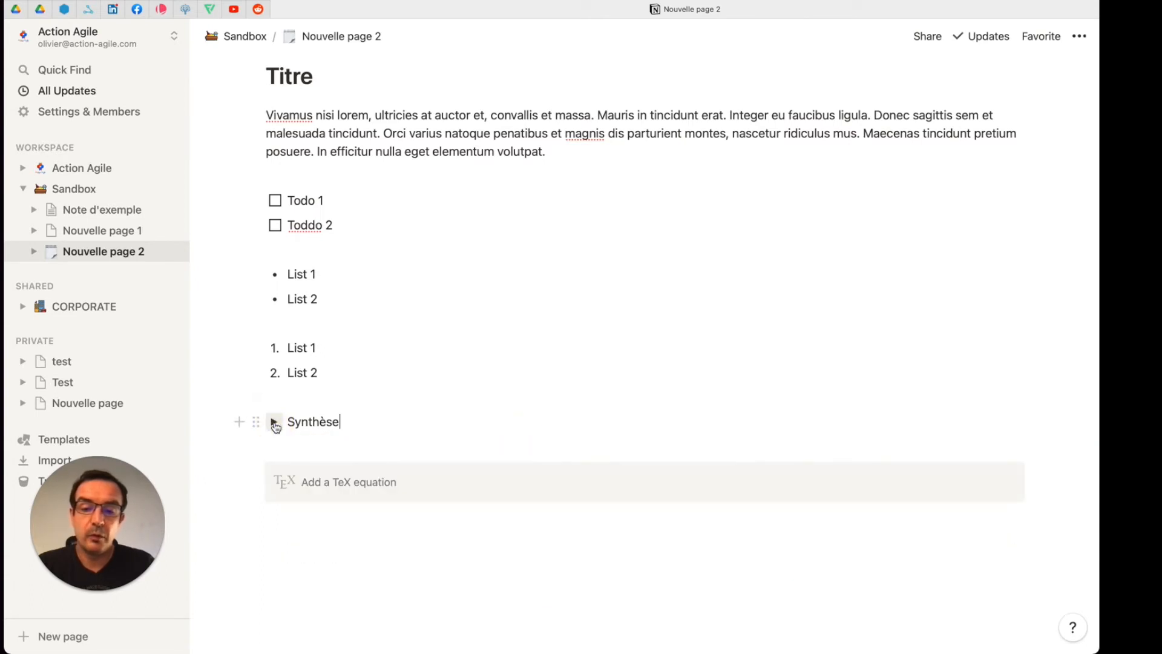
click(274, 422)
click(274, 422)
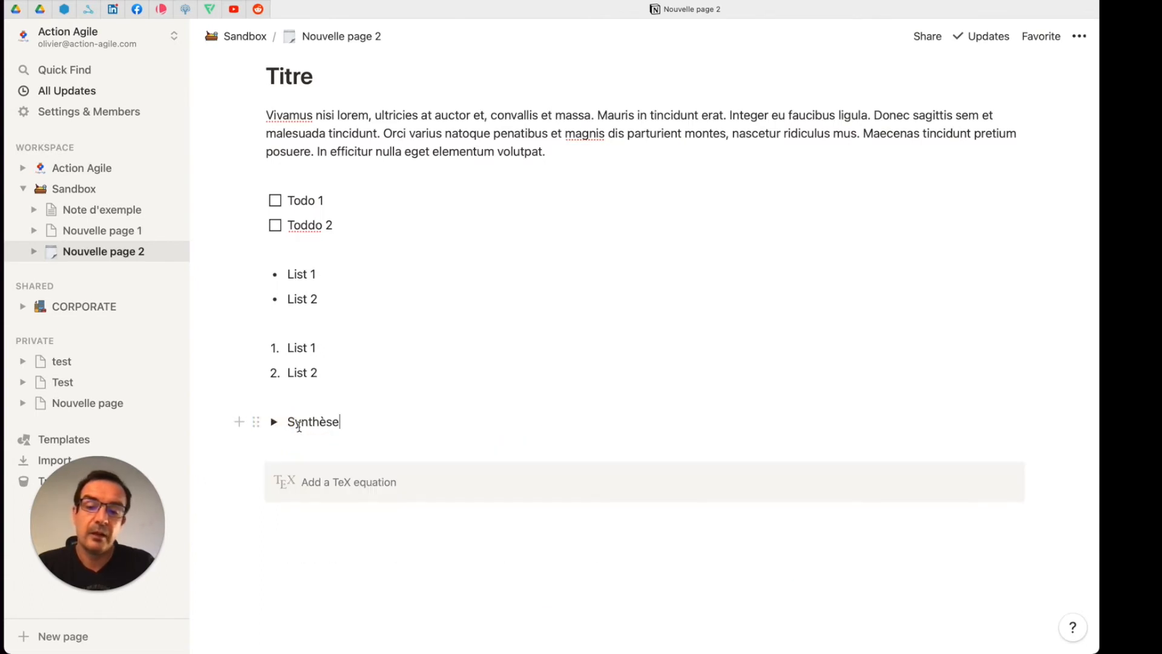
click(274, 421)
Step: Insert an empty Quote block on a new line outside and below the "Synthèse" toggle
click(355, 577)
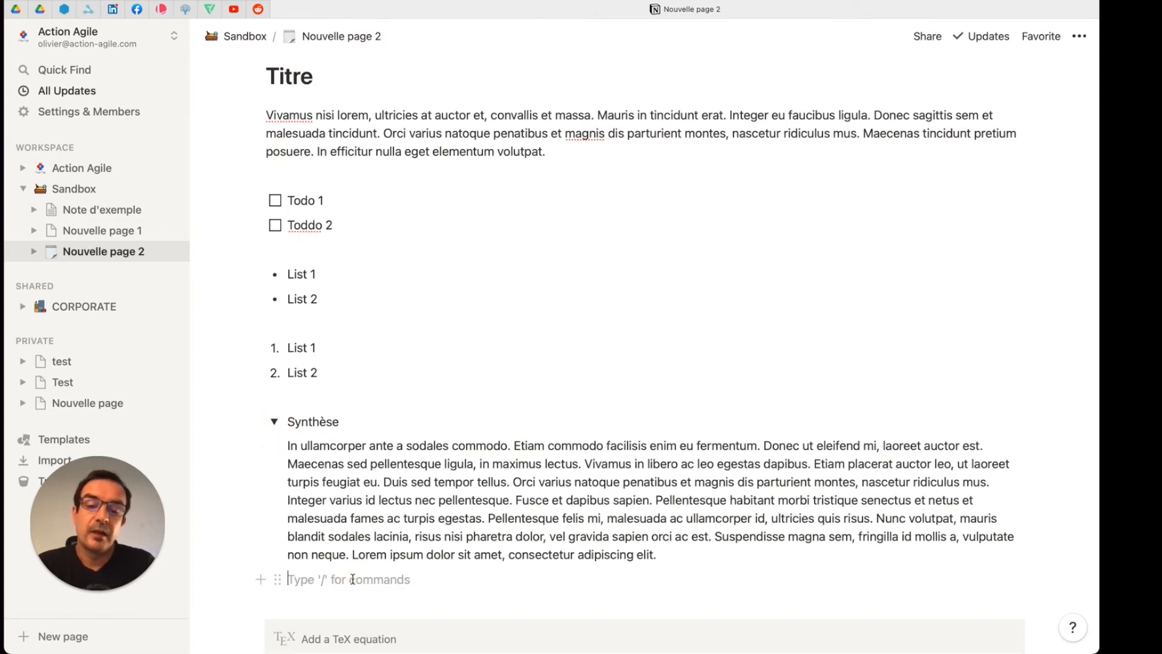
key(Return)
key(Return)
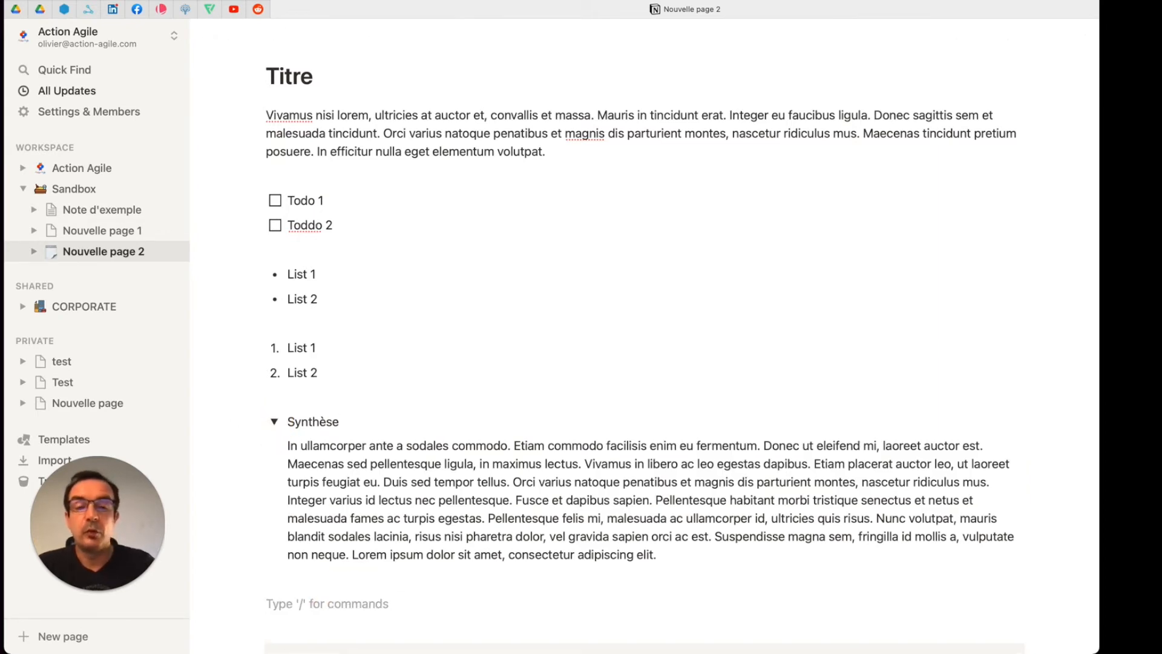
scroll(478, 508, down, 3)
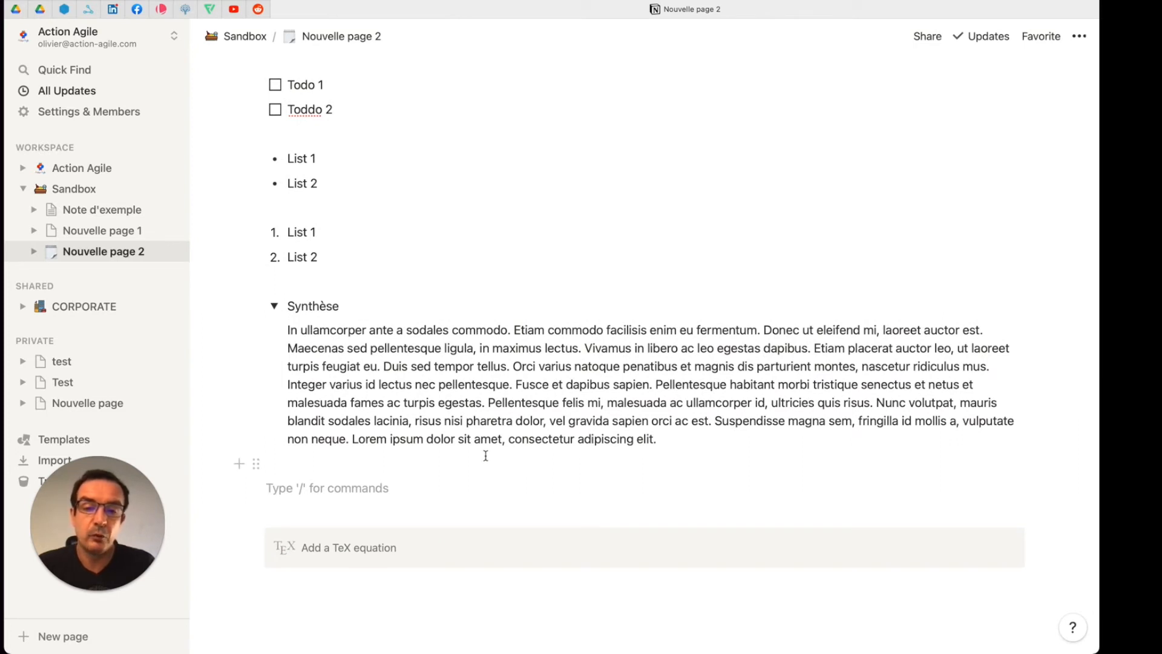
text(/)
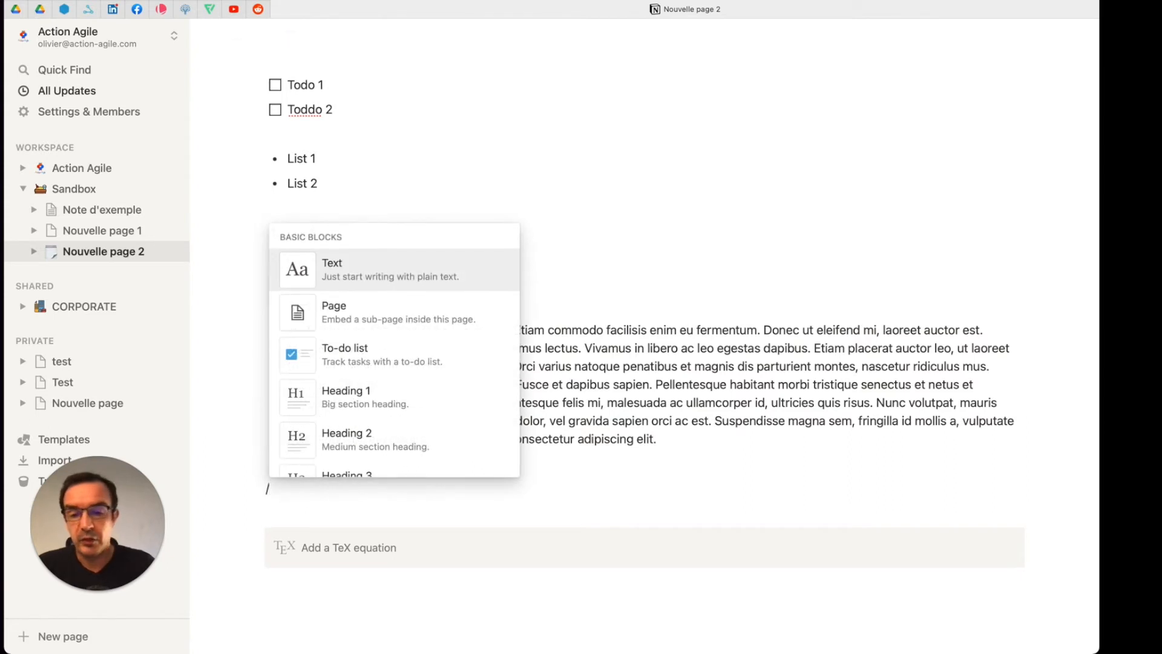
scroll(458, 398, down, 3)
scroll(458, 398, down, 2)
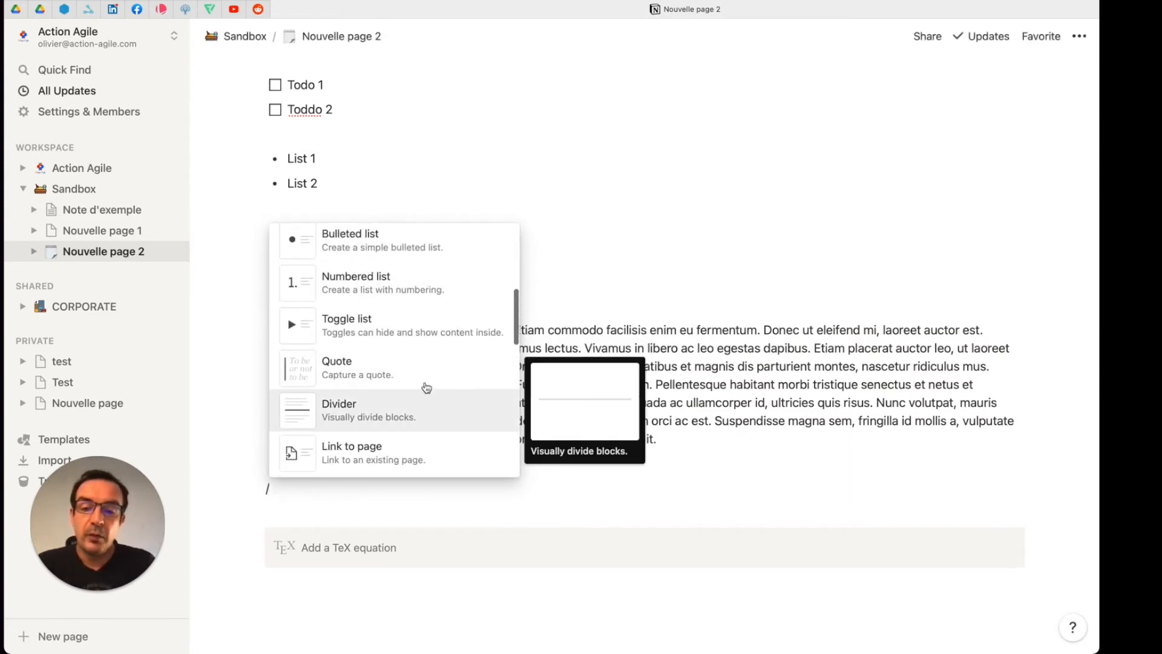
click(375, 369)
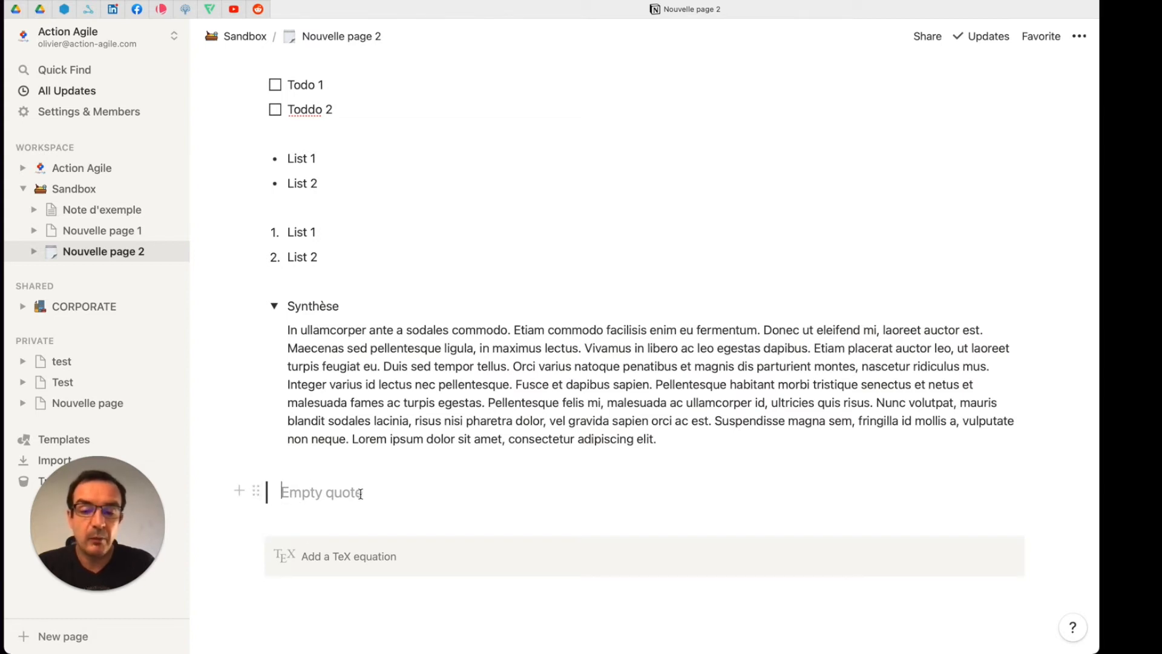
Step: Fill the quote block with "Citation" and insert a Callout block on a new line beneath it
text(Citation)
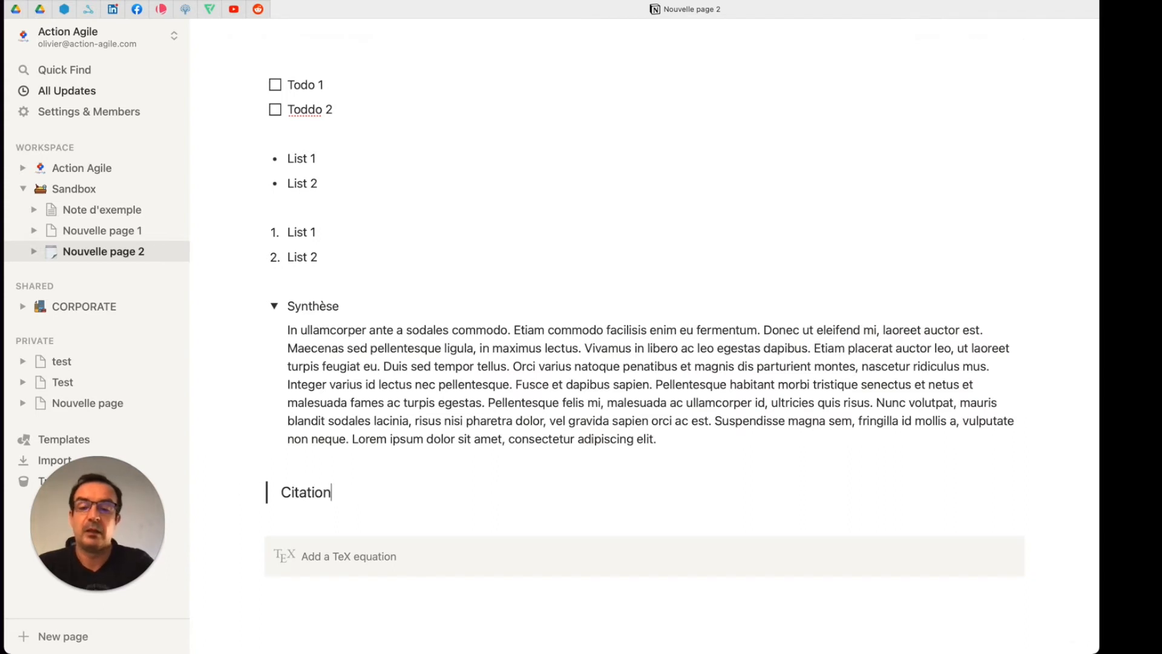
key(Return)
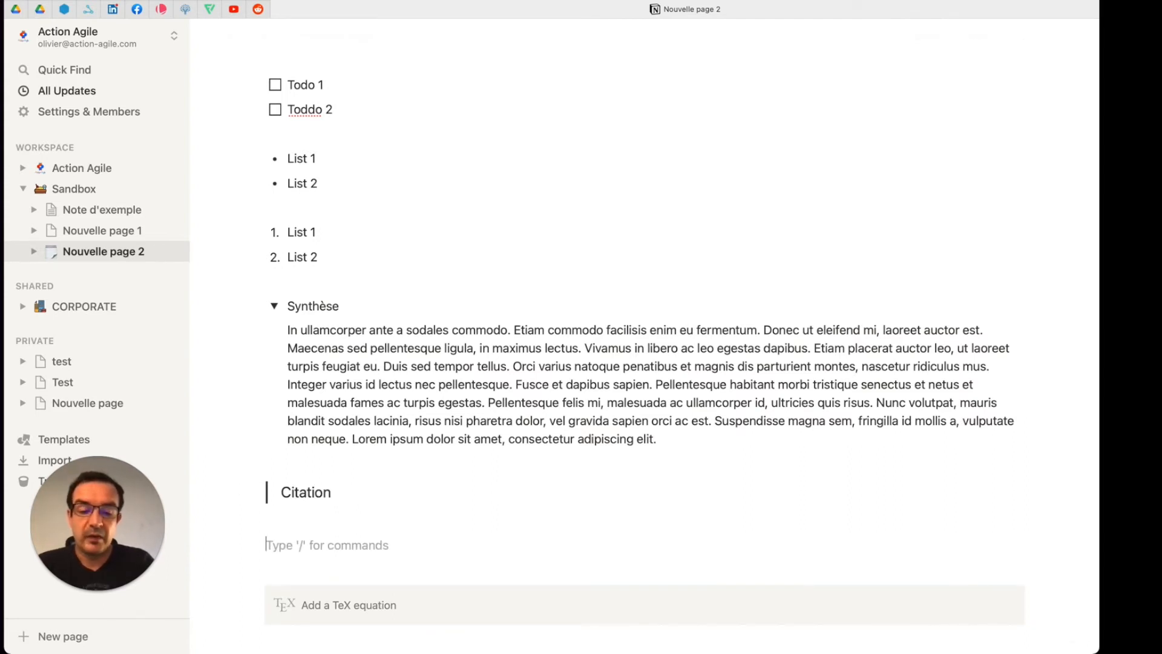
text(/)
scroll(345, 470, down, 2)
scroll(345, 470, down, 3)
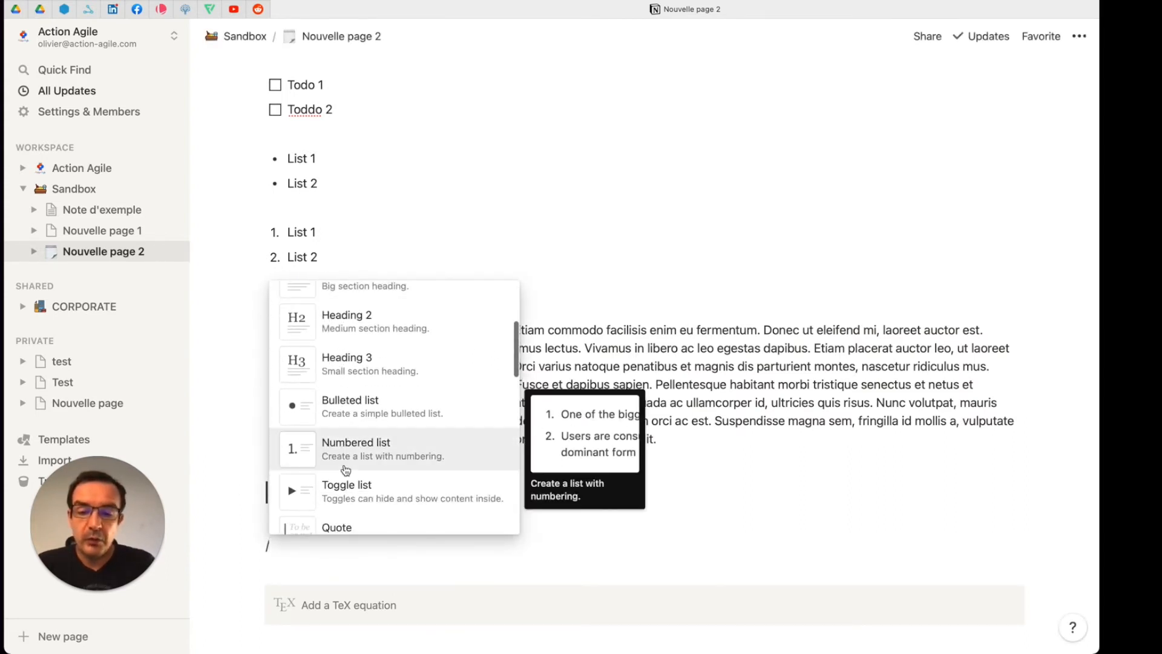
scroll(401, 466, down, 1)
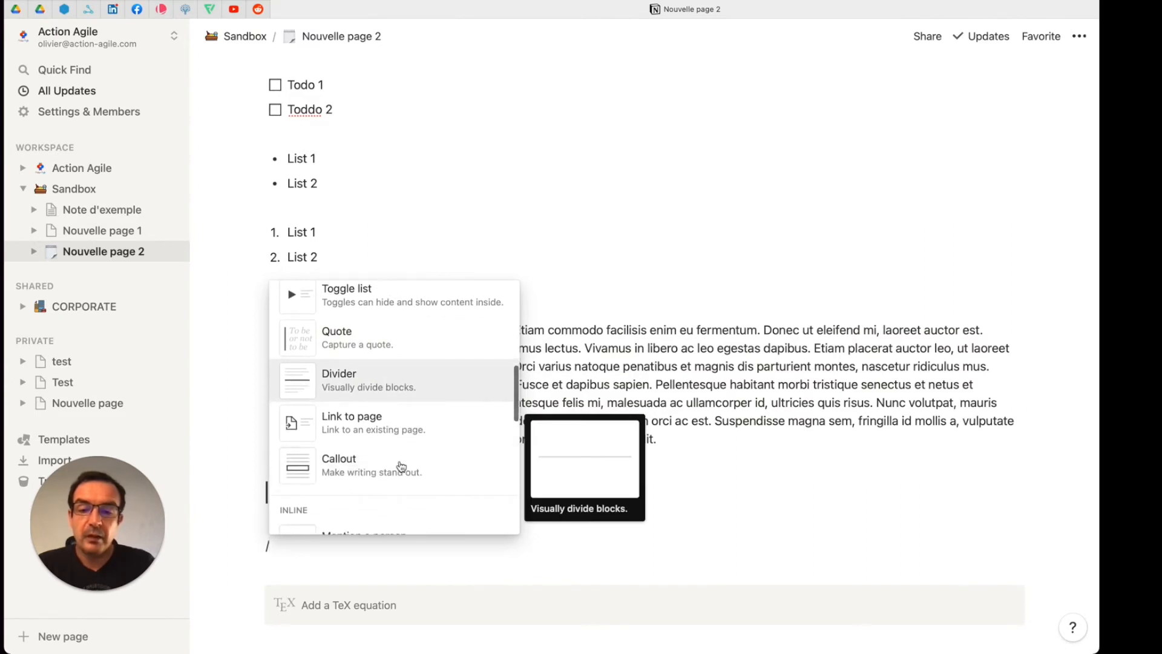
click(389, 469)
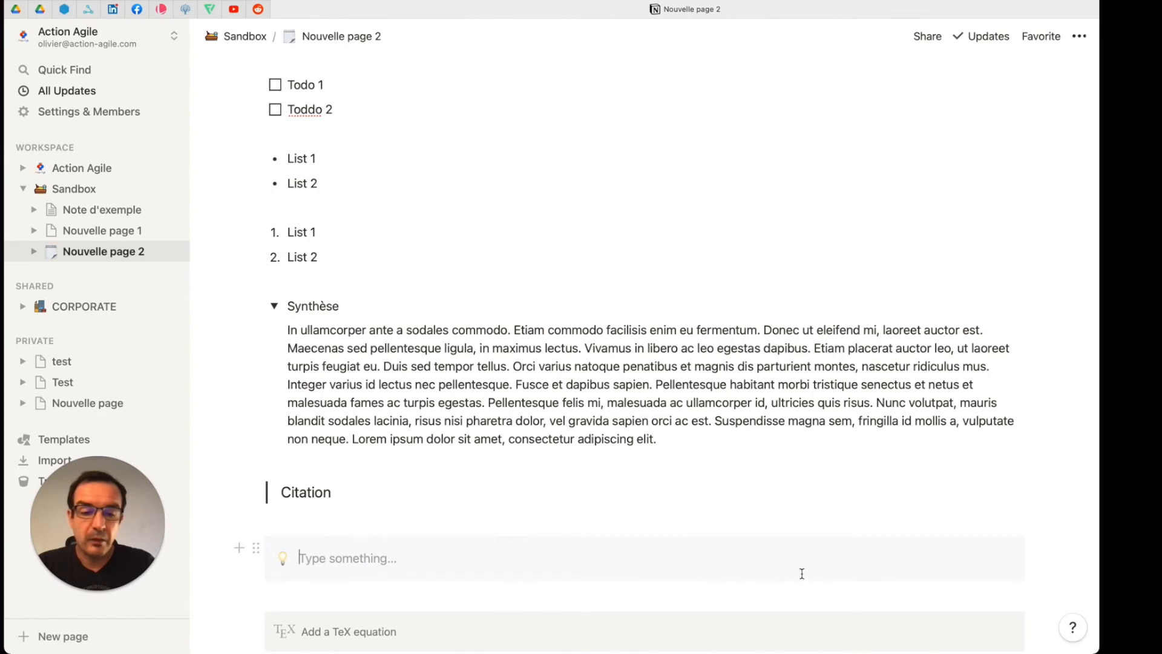
Step: Enter "Text" in the callout and change its icon to the construction barrier emoji
click(356, 556)
text(Text)
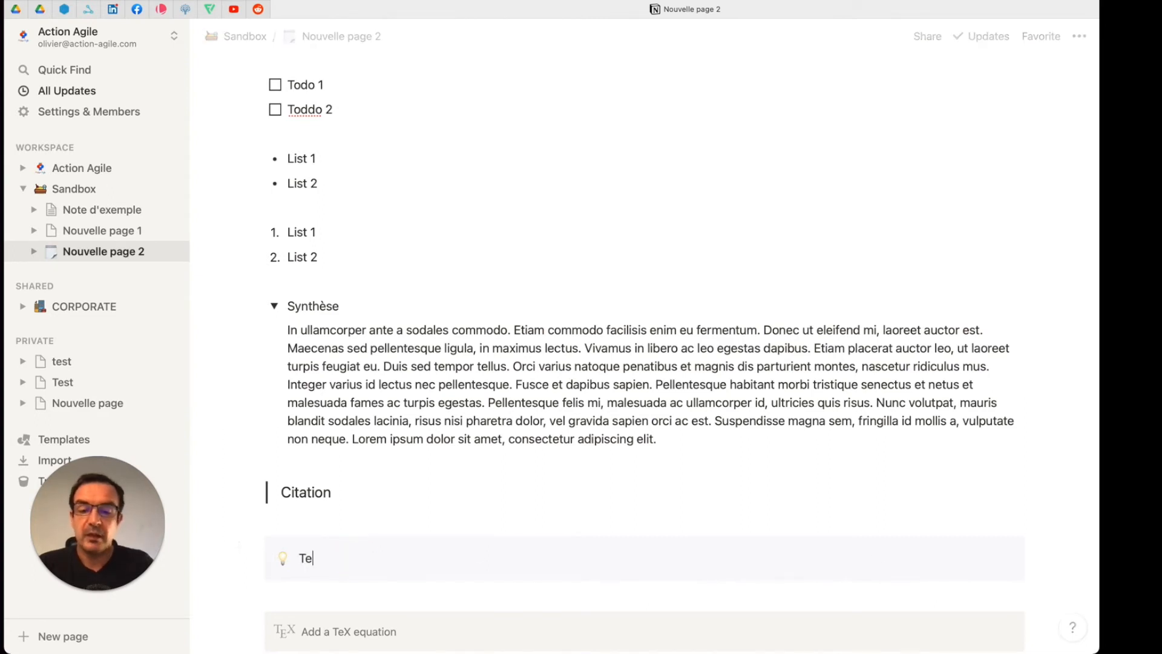
click(283, 560)
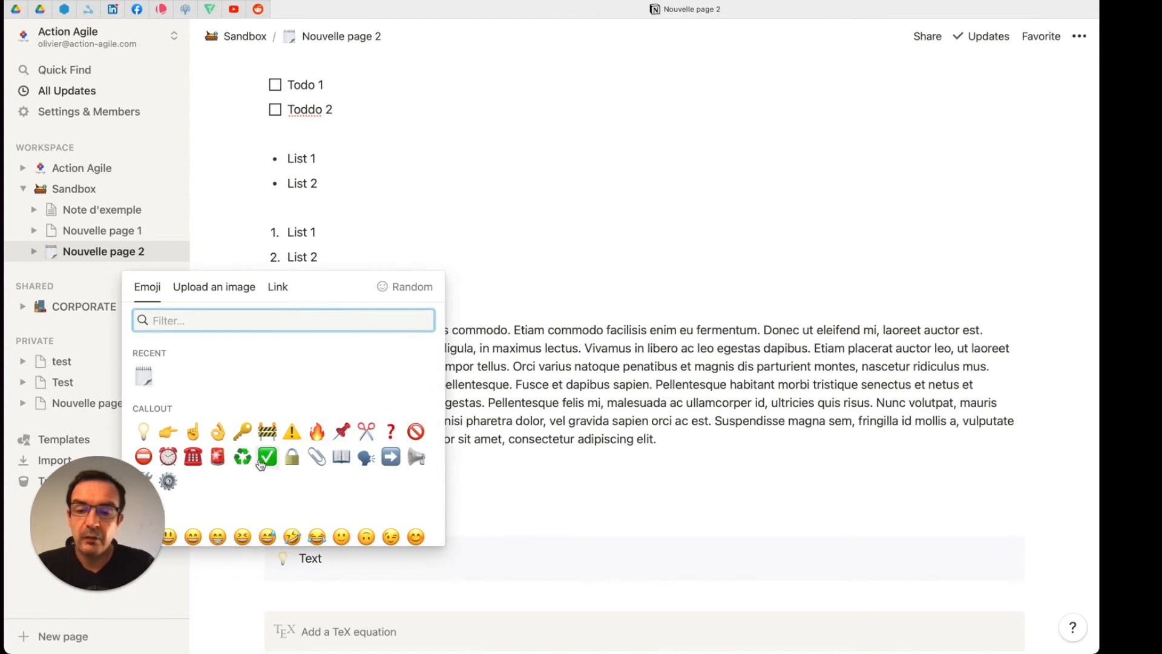
click(267, 431)
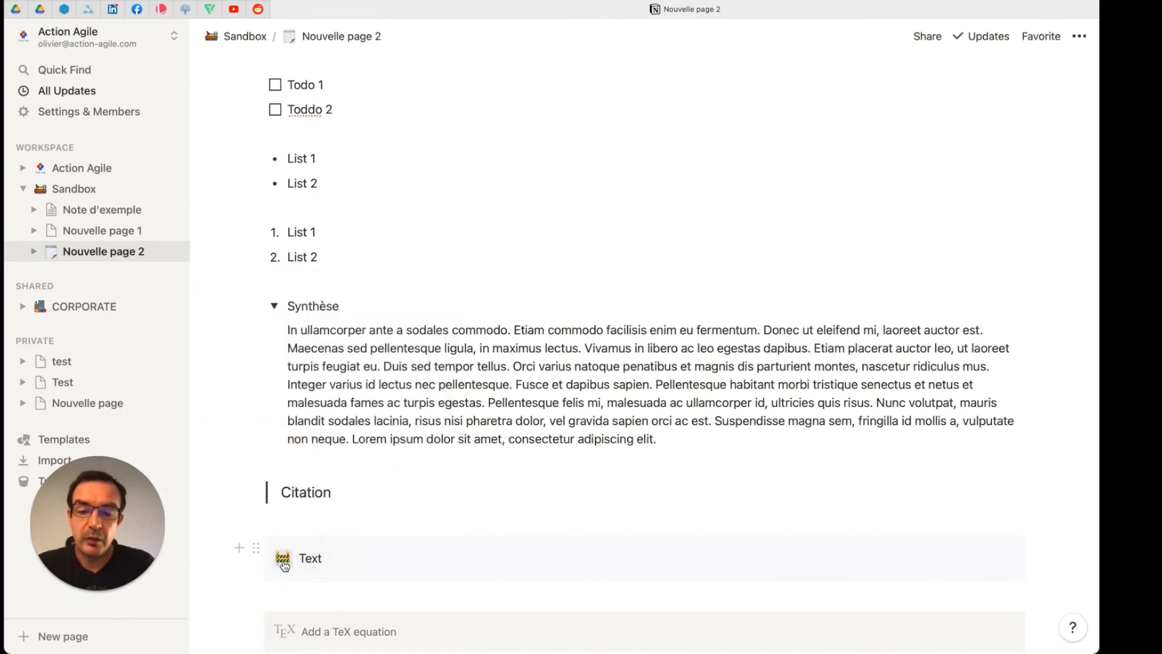
Step: Apply a yellow background to the "Text" callout
click(256, 548)
mouse_move(202, 595)
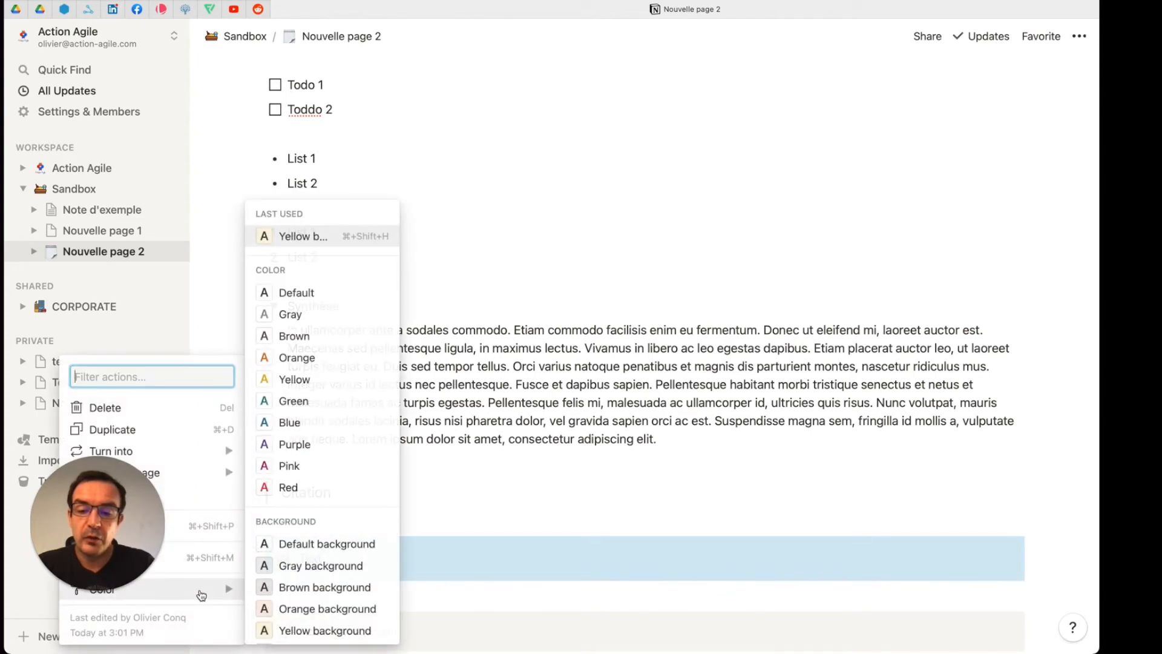
click(315, 630)
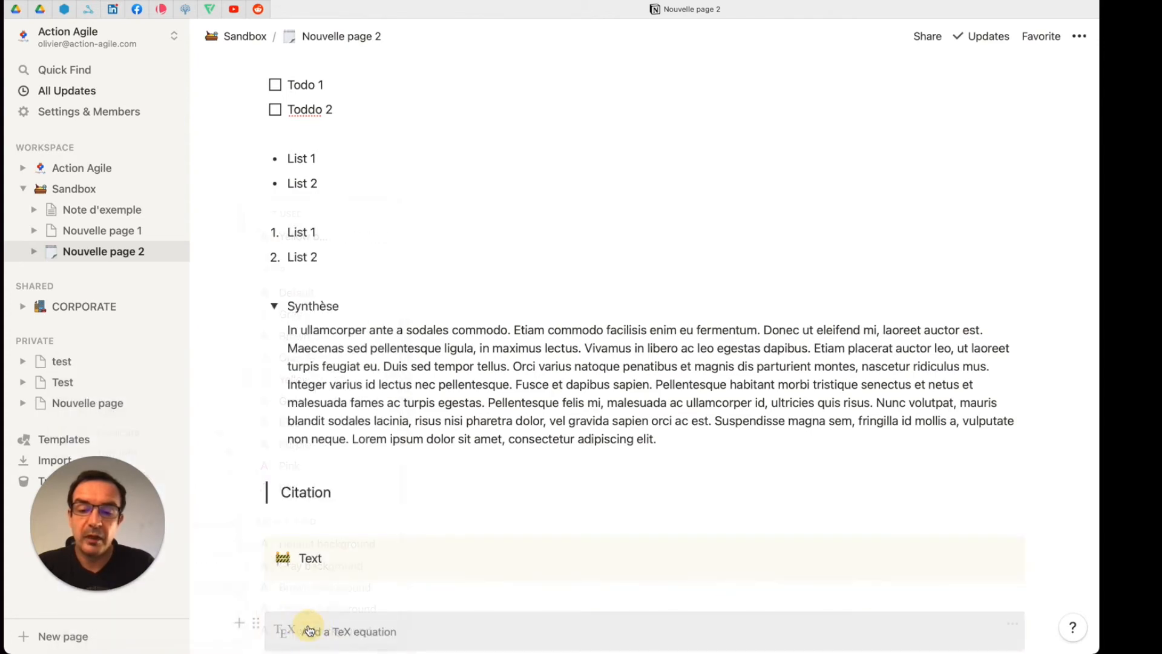
Step: Add an empty line between the "Text" callout and the TeX equation block
scroll(519, 558, down, 5)
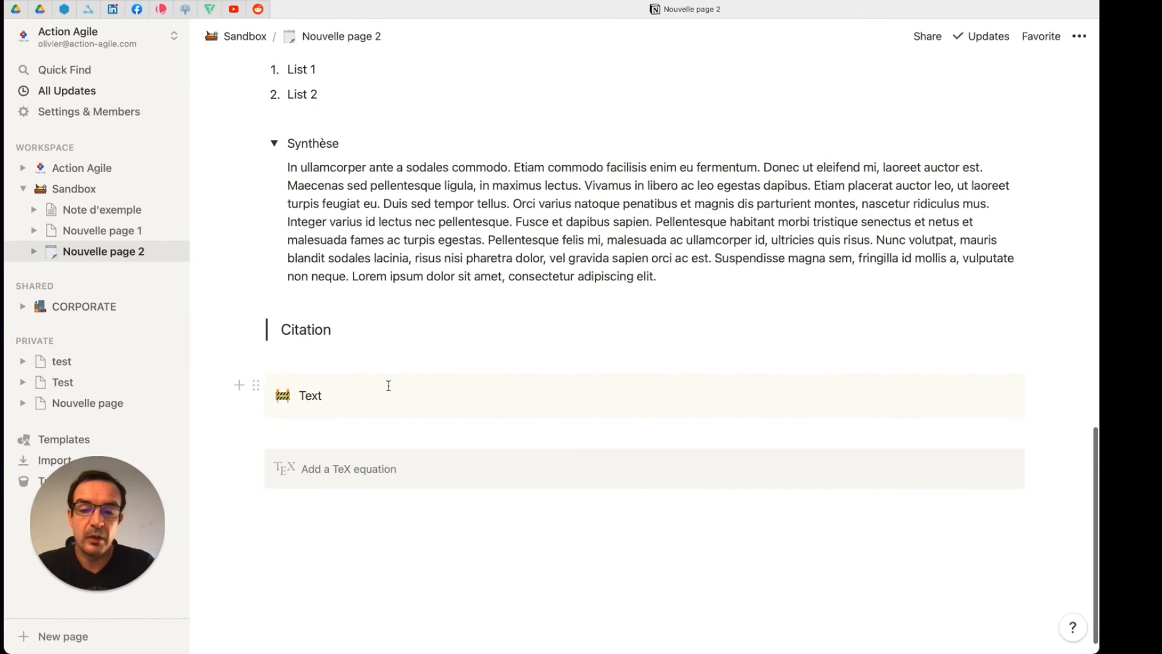
click(384, 433)
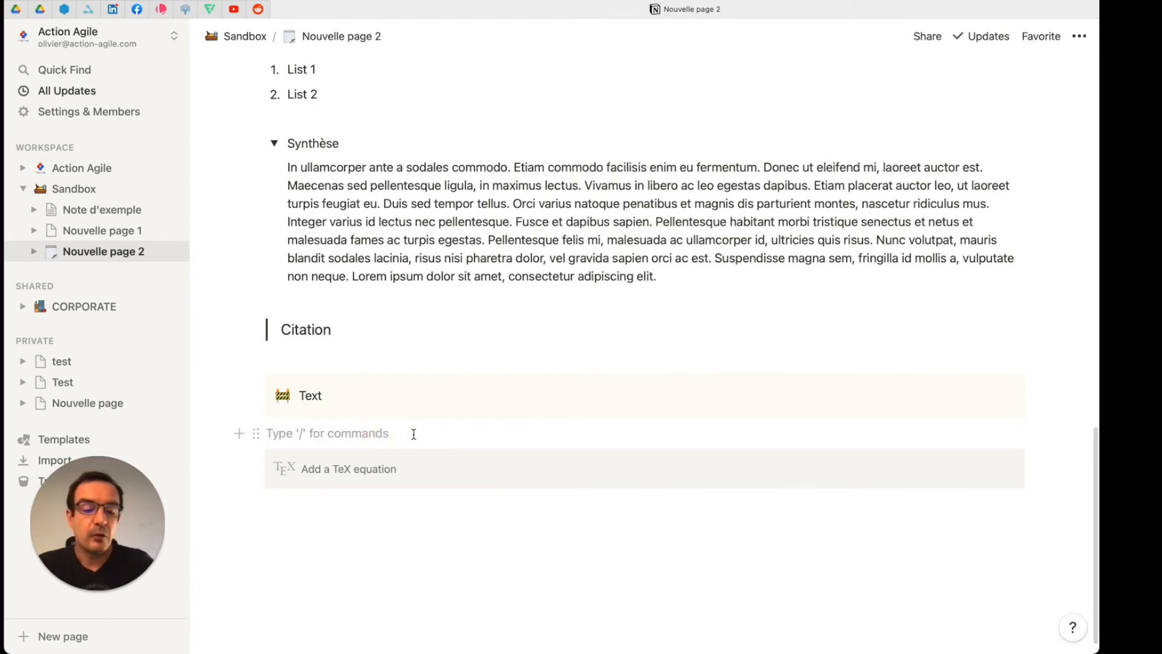
key(Return)
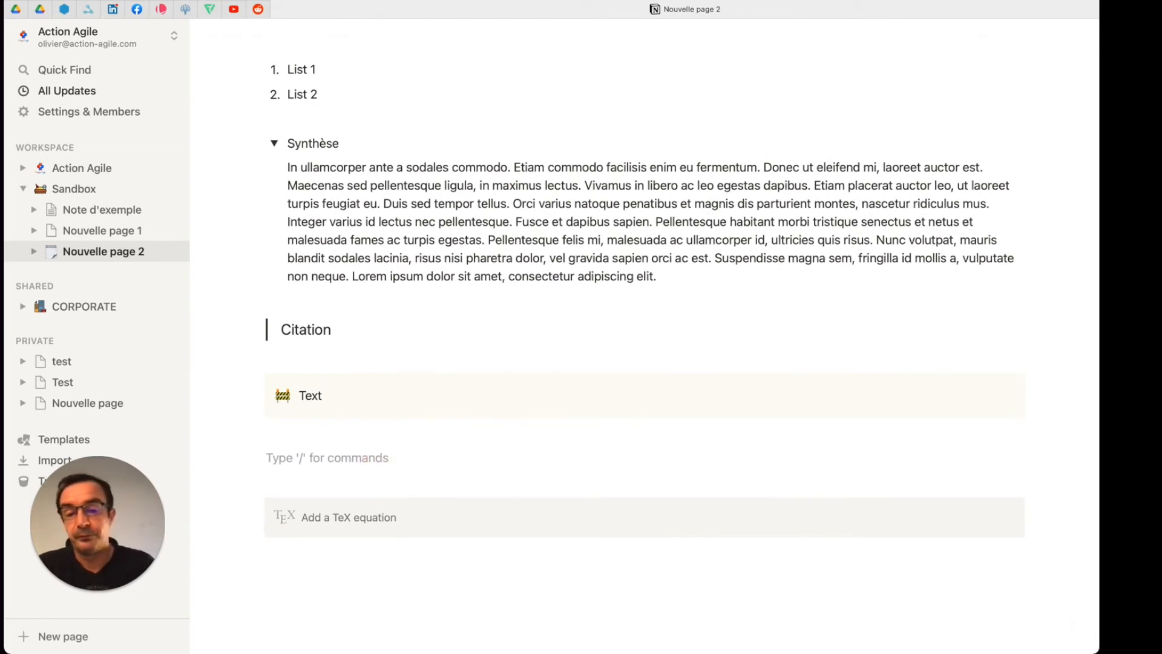
Step: Apply a pink background to the "Vivamus consectetur" paragraph in the first column
scroll(490, 203, up, 15)
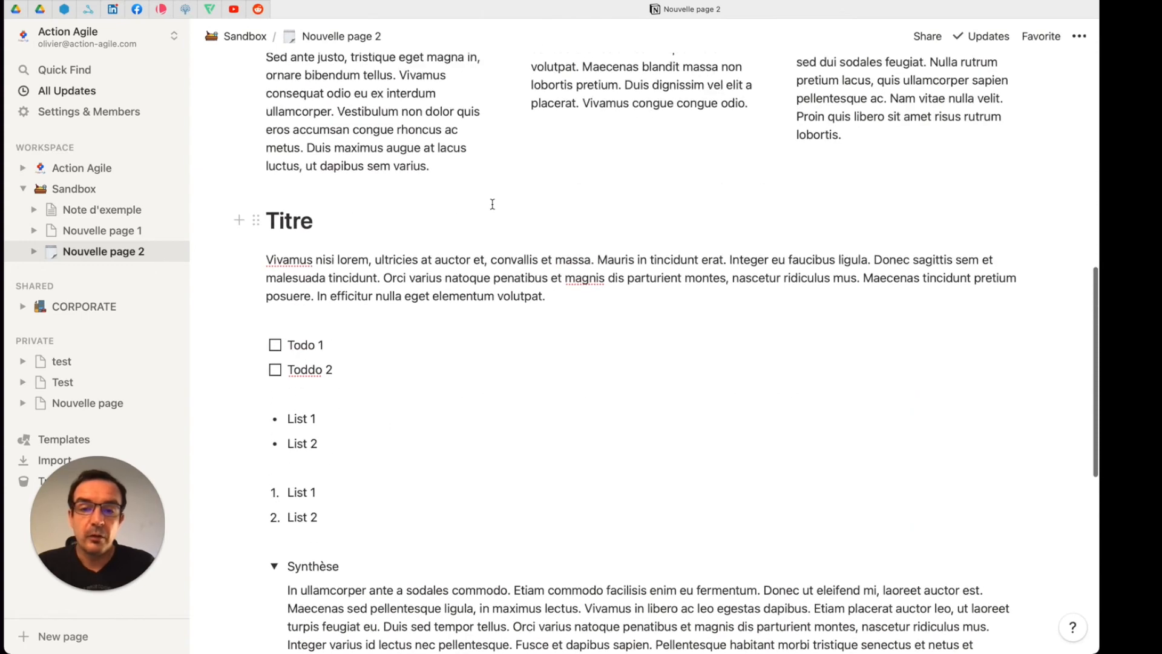
scroll(492, 204, up, 1)
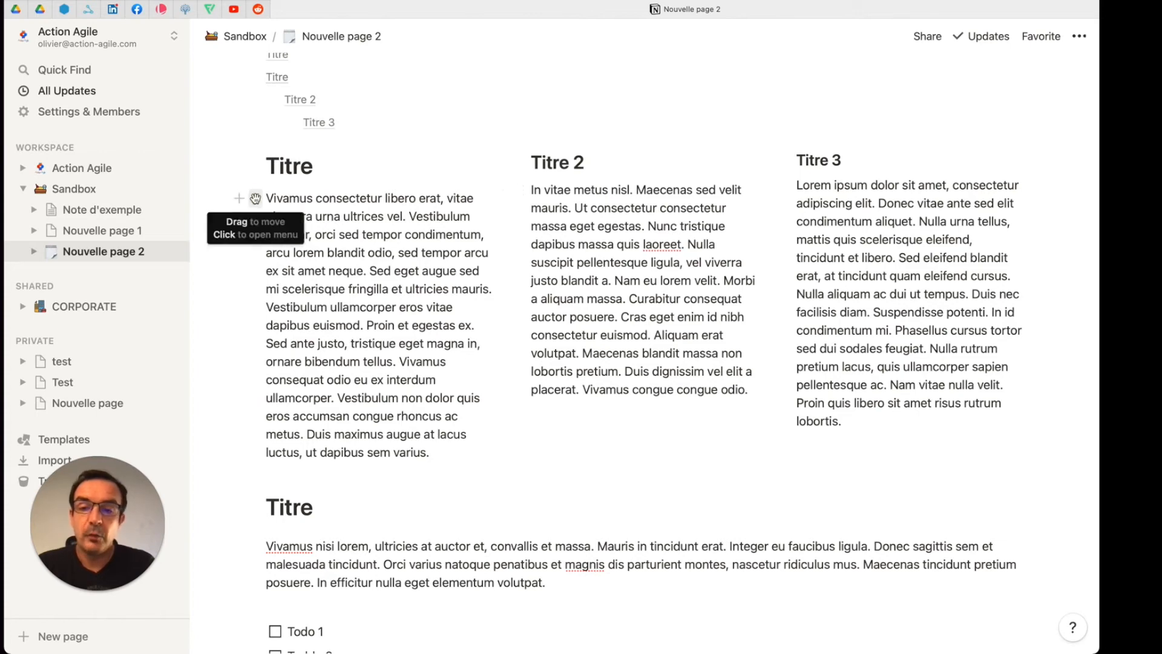
click(256, 198)
mouse_move(206, 294)
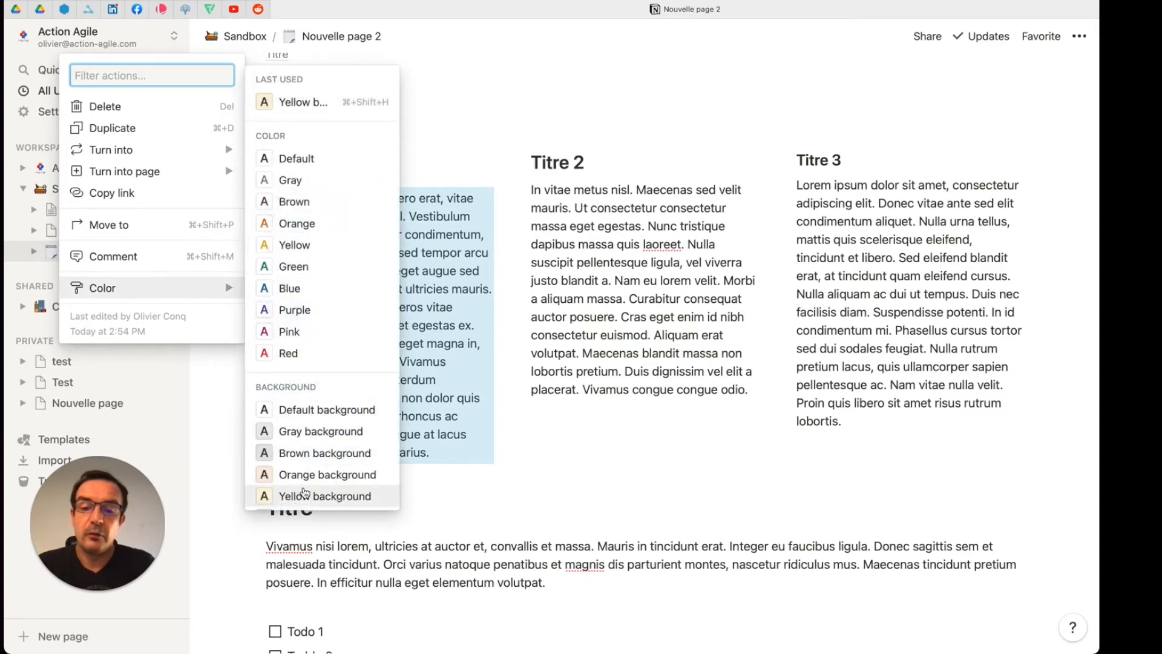
scroll(307, 490, down, 3)
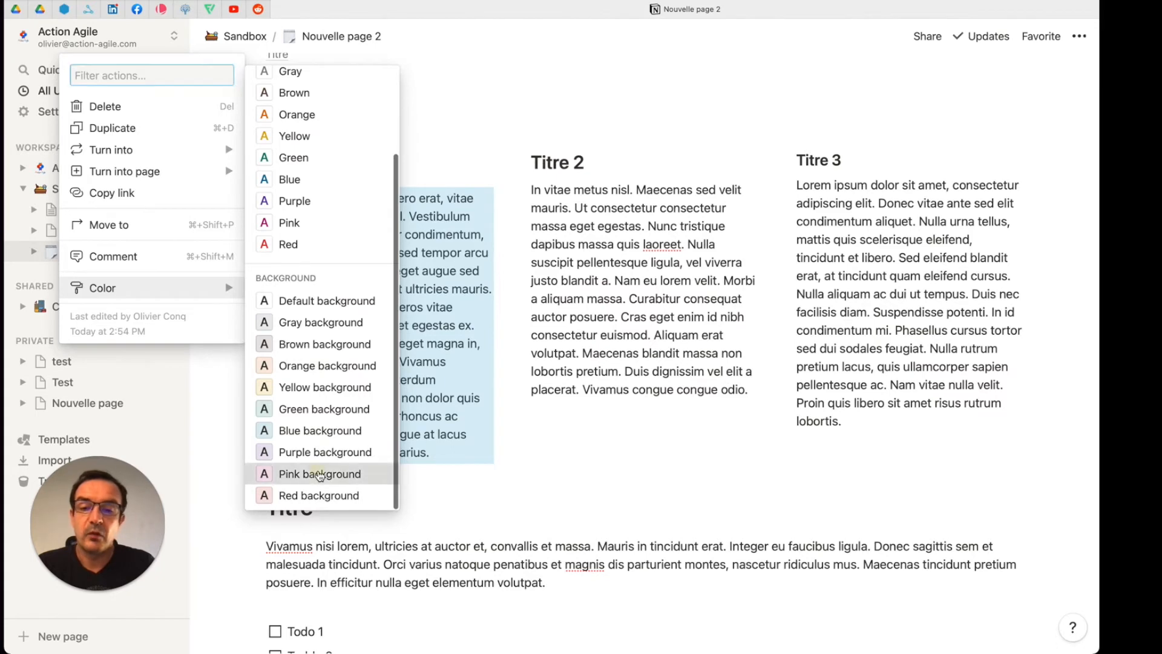
click(330, 473)
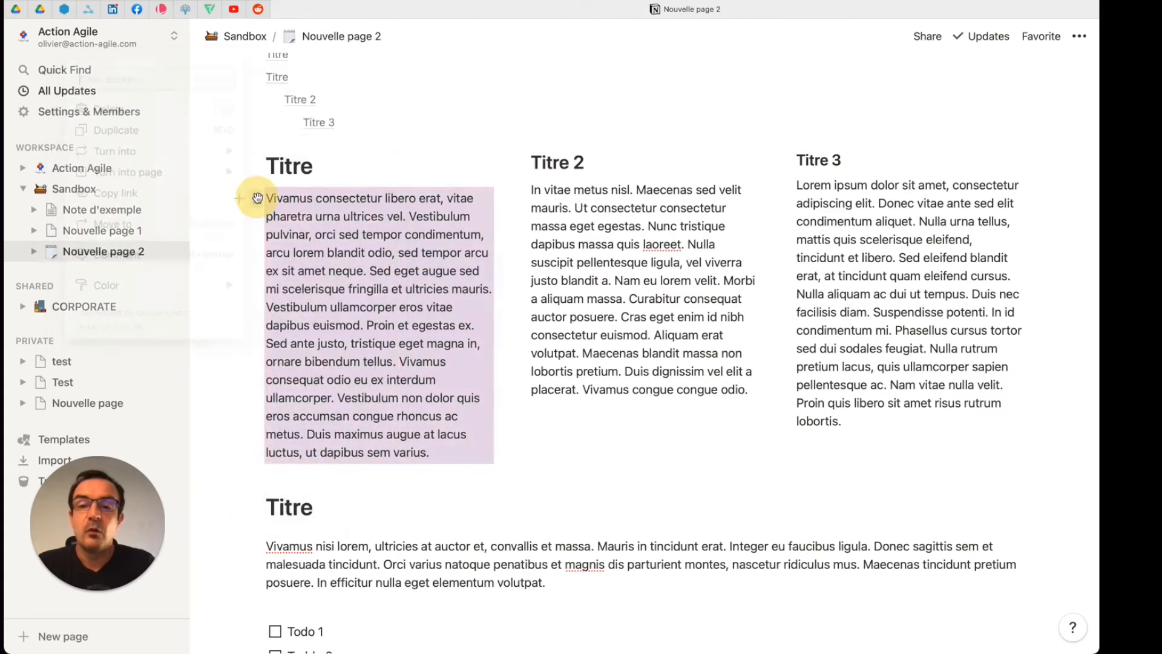
Step: Change the color of the "Vivamus consectetur" paragraph to green text
click(256, 198)
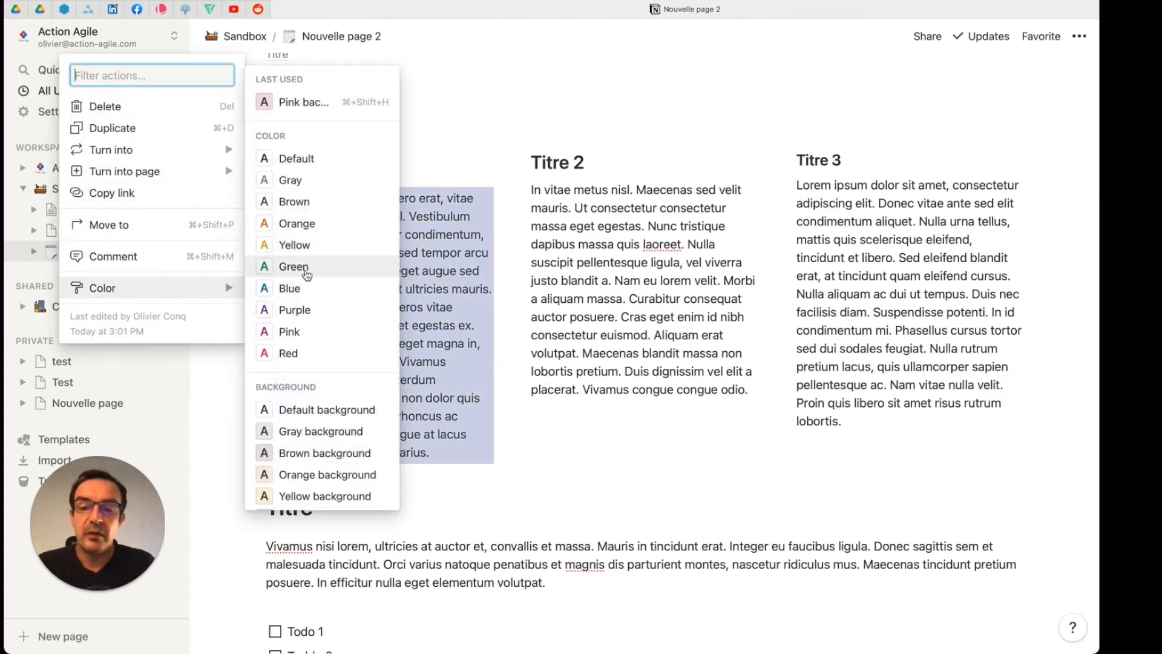
click(293, 267)
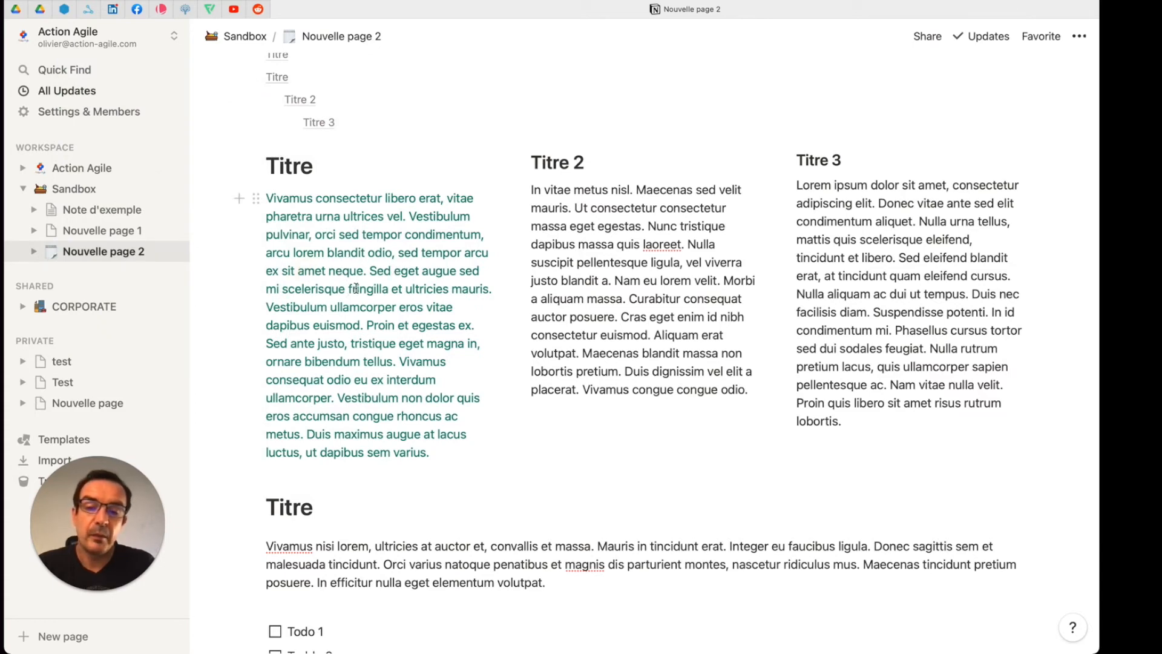
Step: Apply a yellow background to the paragraph under the "Titre 2" heading
scroll(380, 287, down, 1)
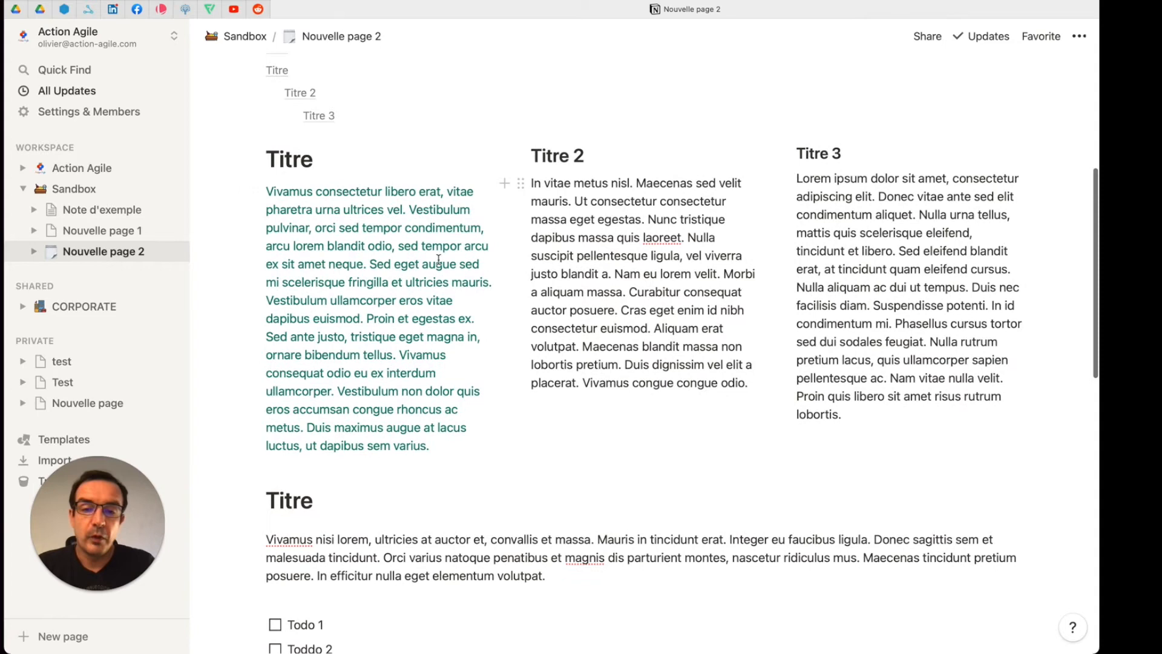
click(522, 184)
mouse_move(472, 273)
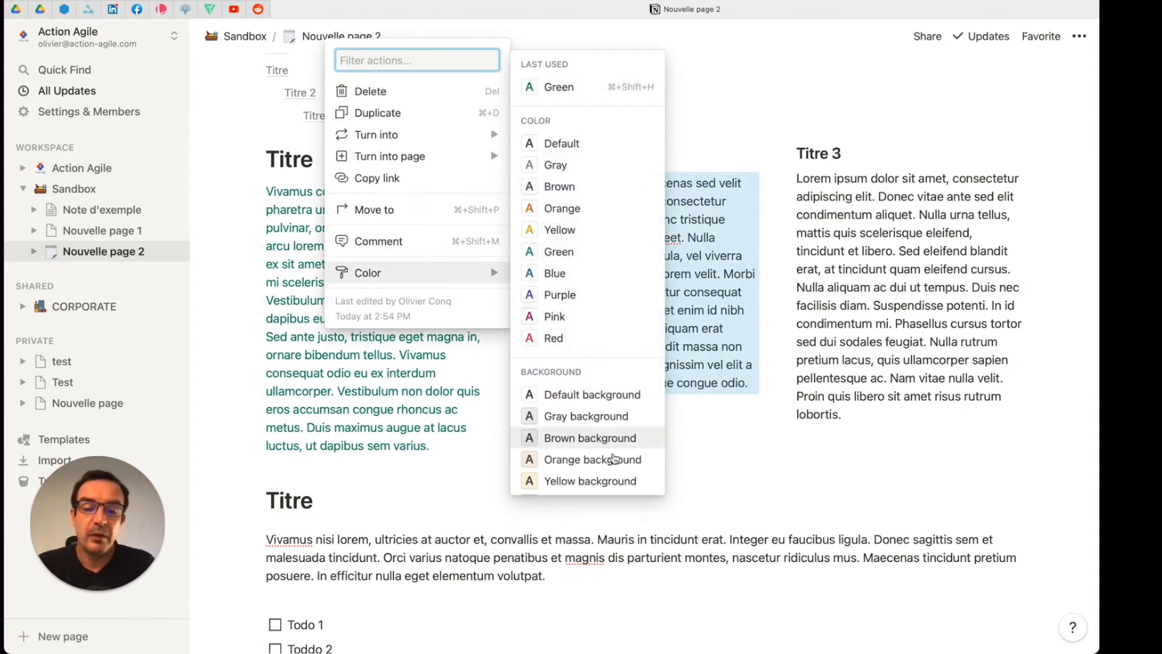
click(611, 480)
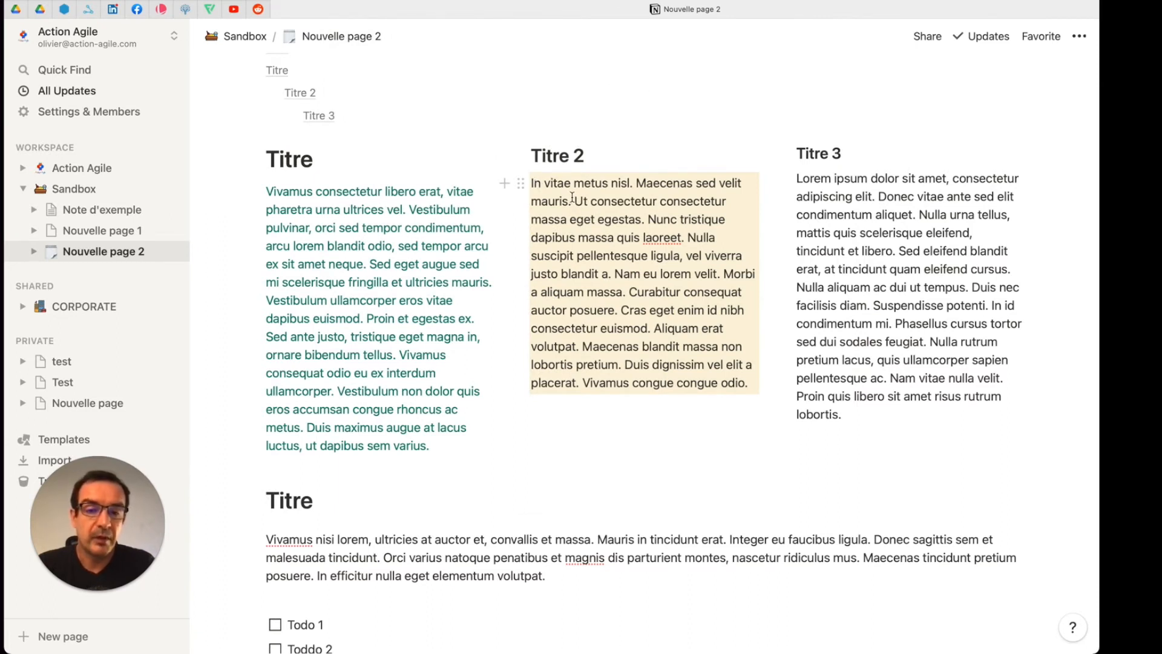
Step: Set all the text of the "Titre 2" paragraph to green, keeping the block's background
drag(533, 183, 748, 383)
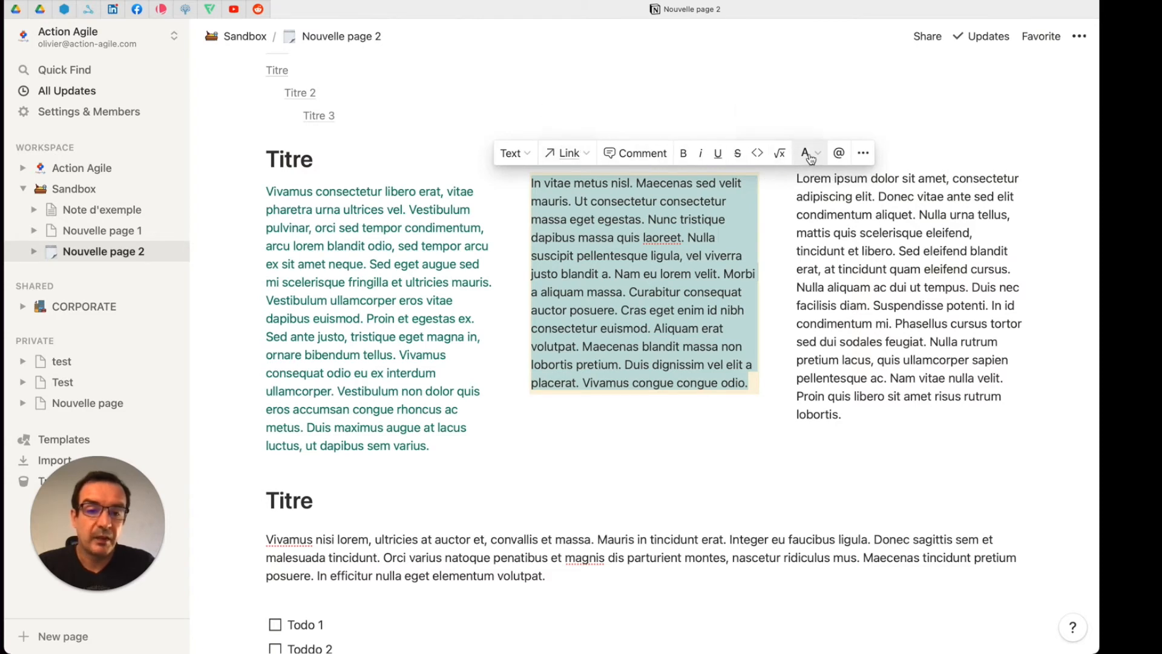
click(820, 157)
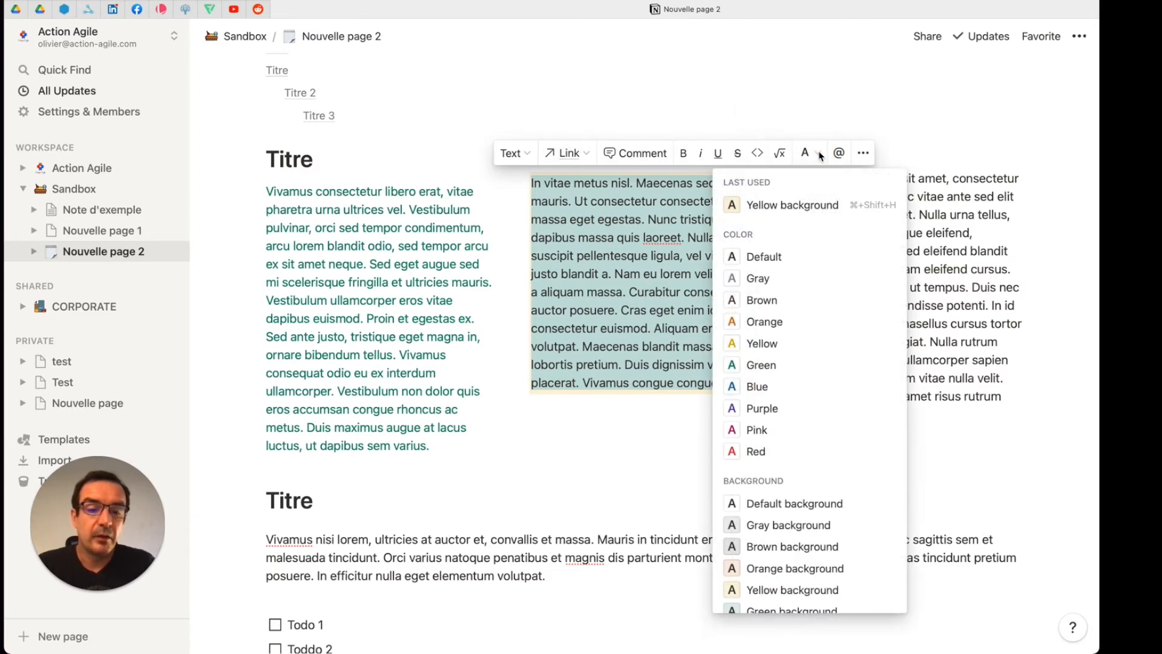
click(778, 372)
click(705, 310)
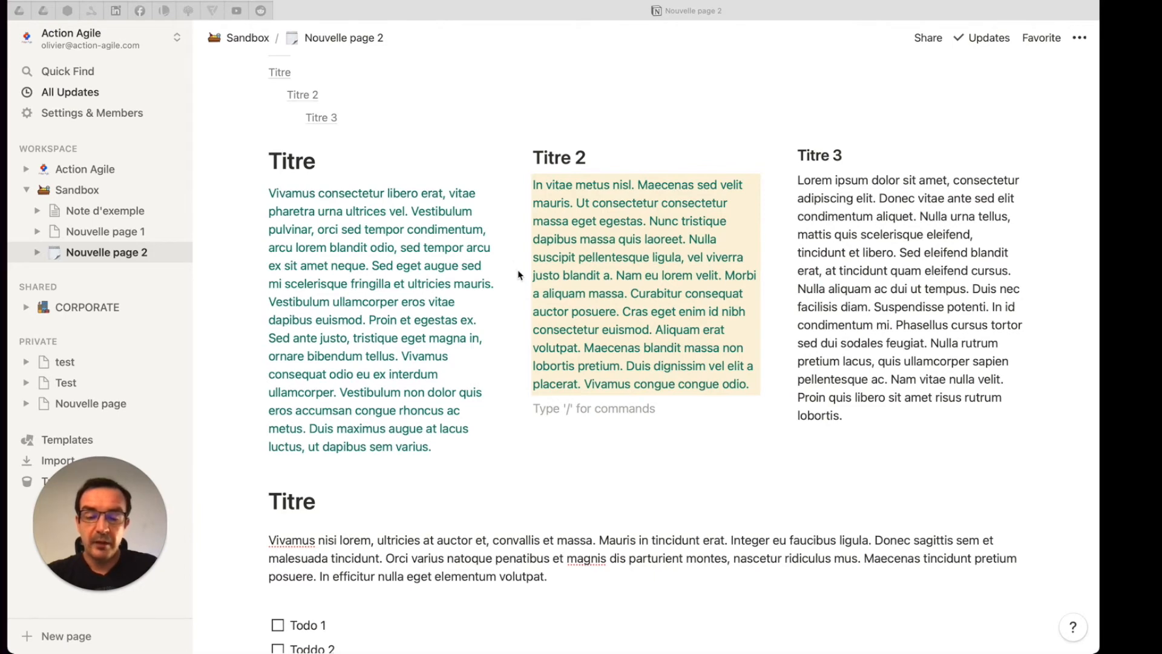
Step: Examine the block actions of the "Titre 2" paragraph and the link and color options for its sentence "Ut consectetur consectetur massa eget egestas."
click(553, 188)
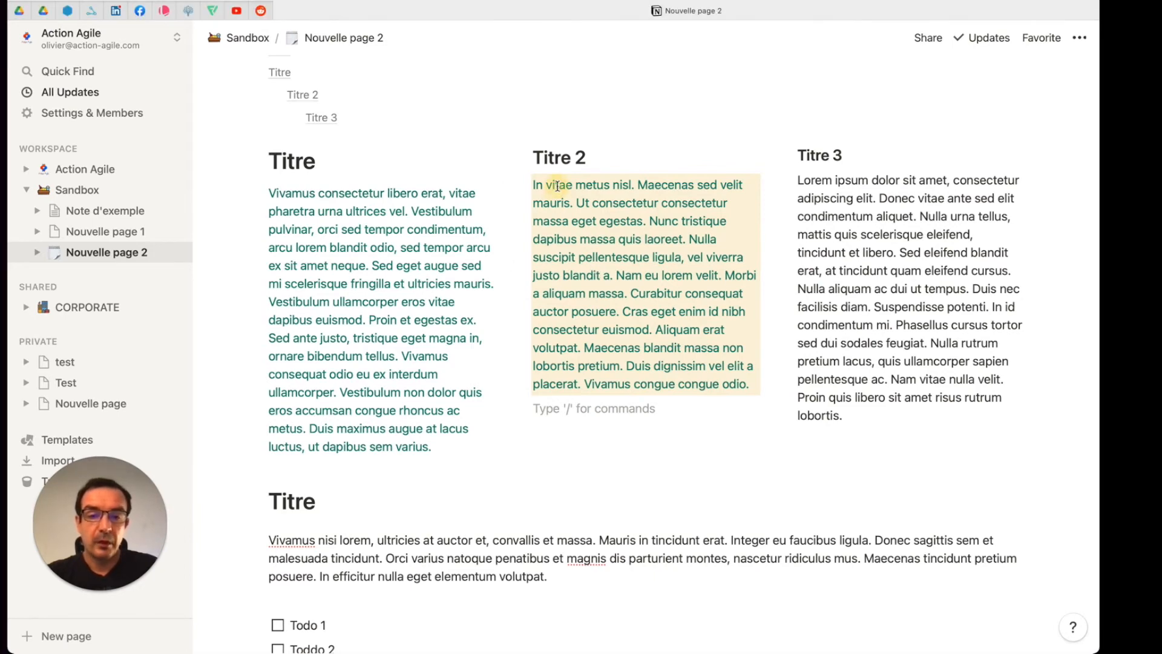
click(523, 186)
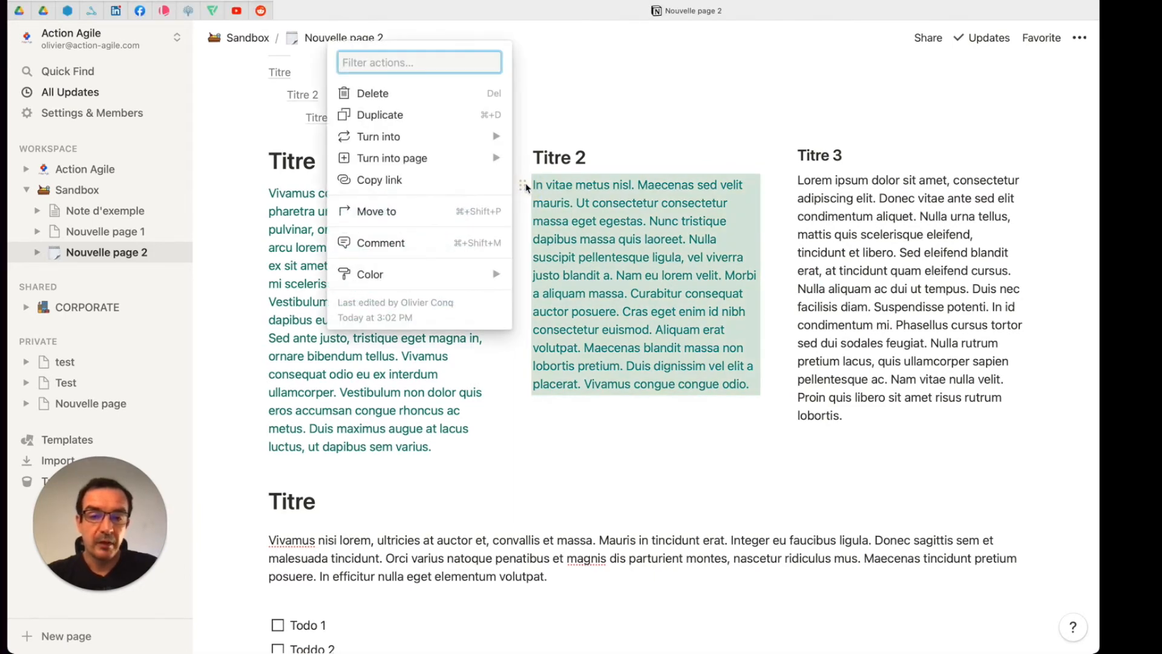
click(564, 195)
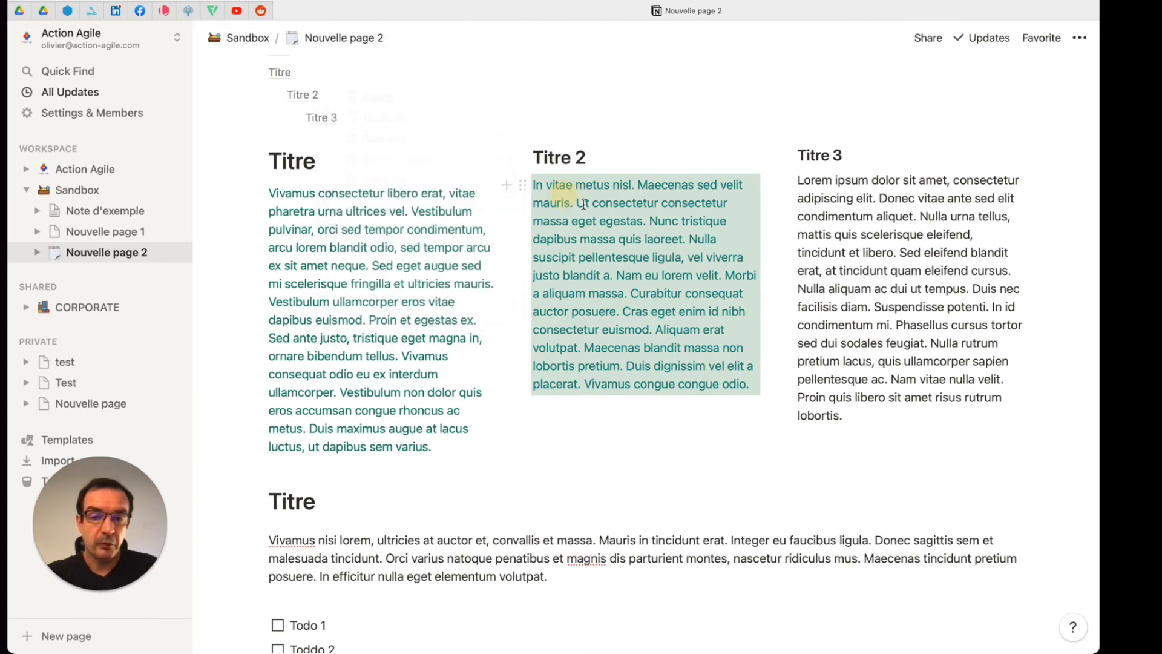
drag(576, 203, 648, 223)
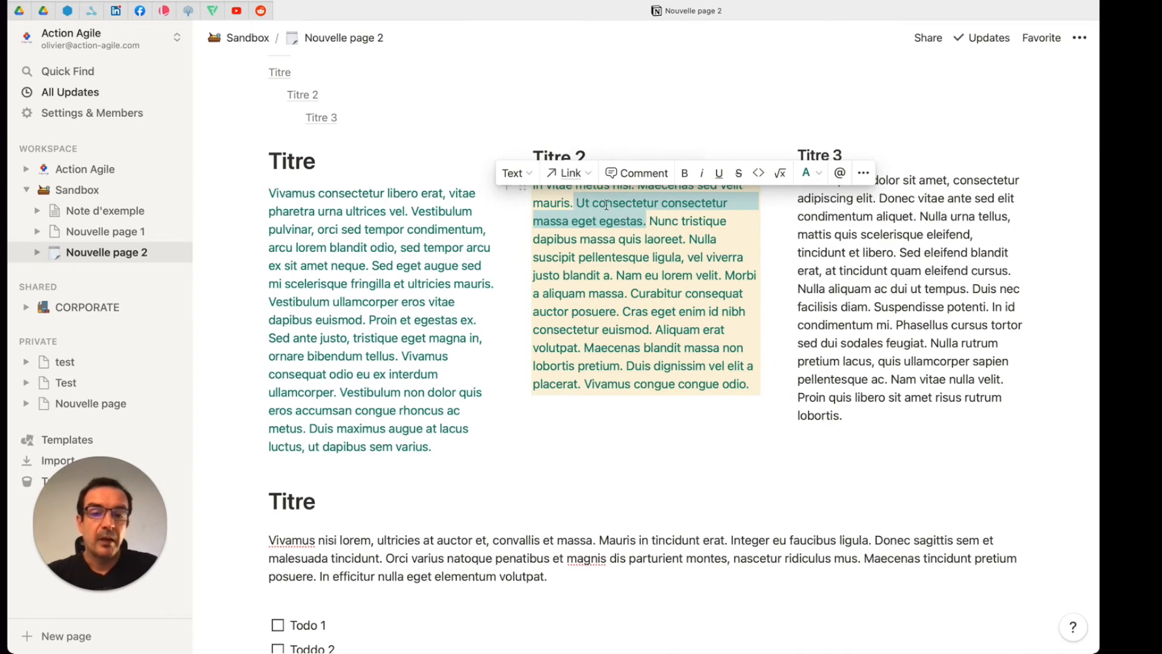
click(569, 173)
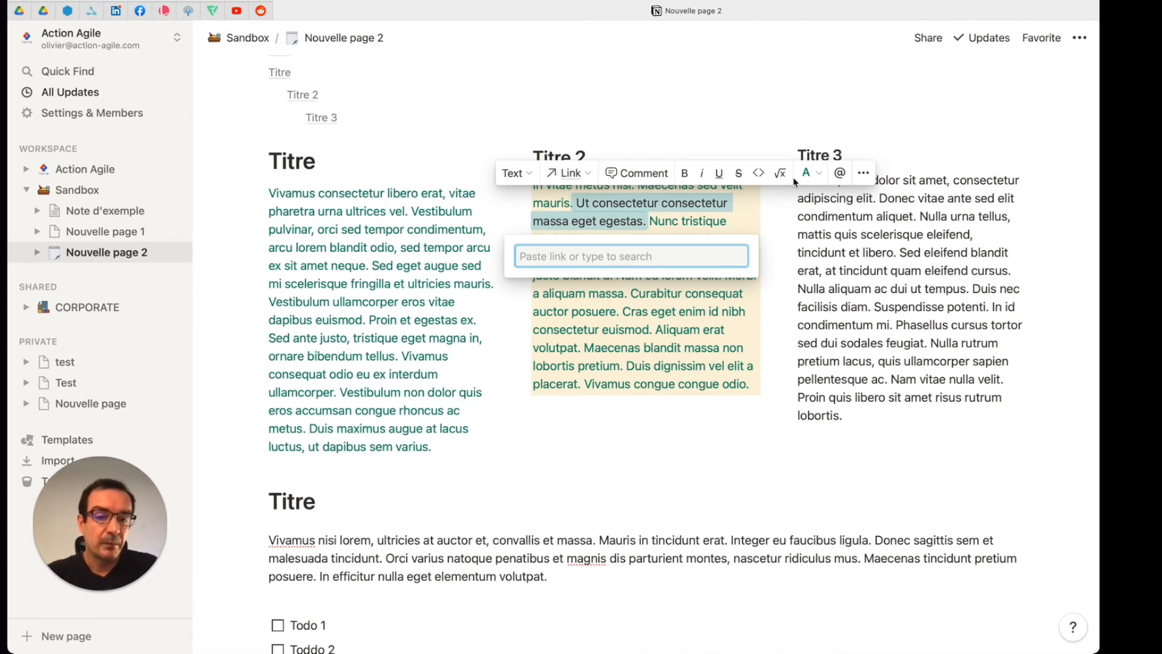
click(819, 177)
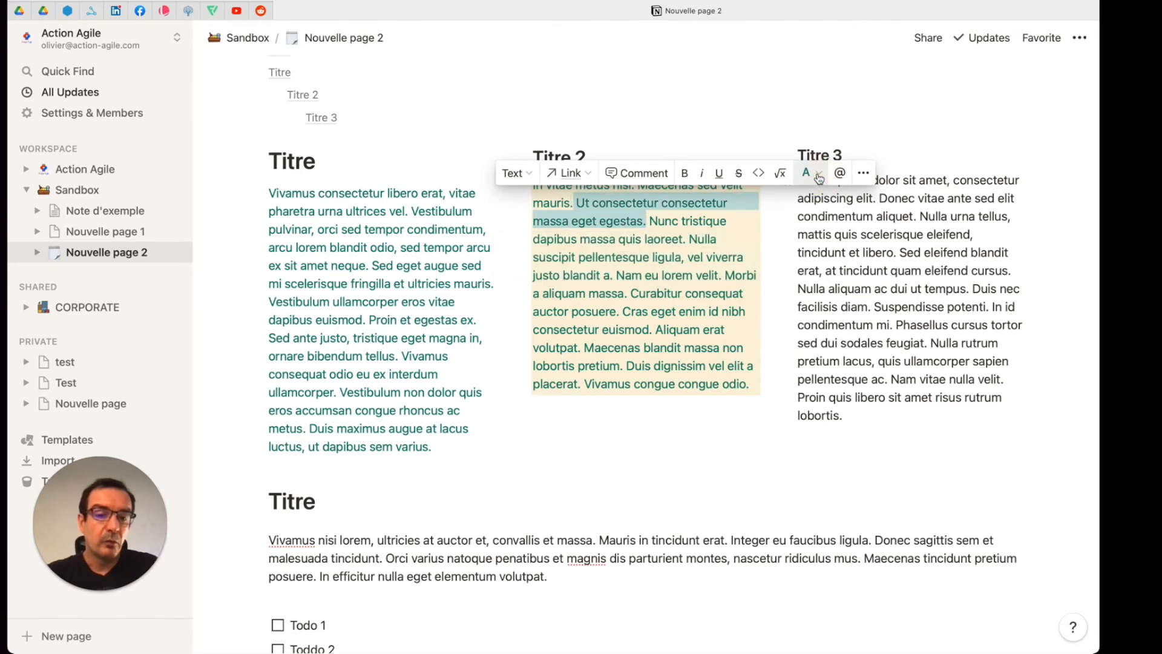
click(819, 176)
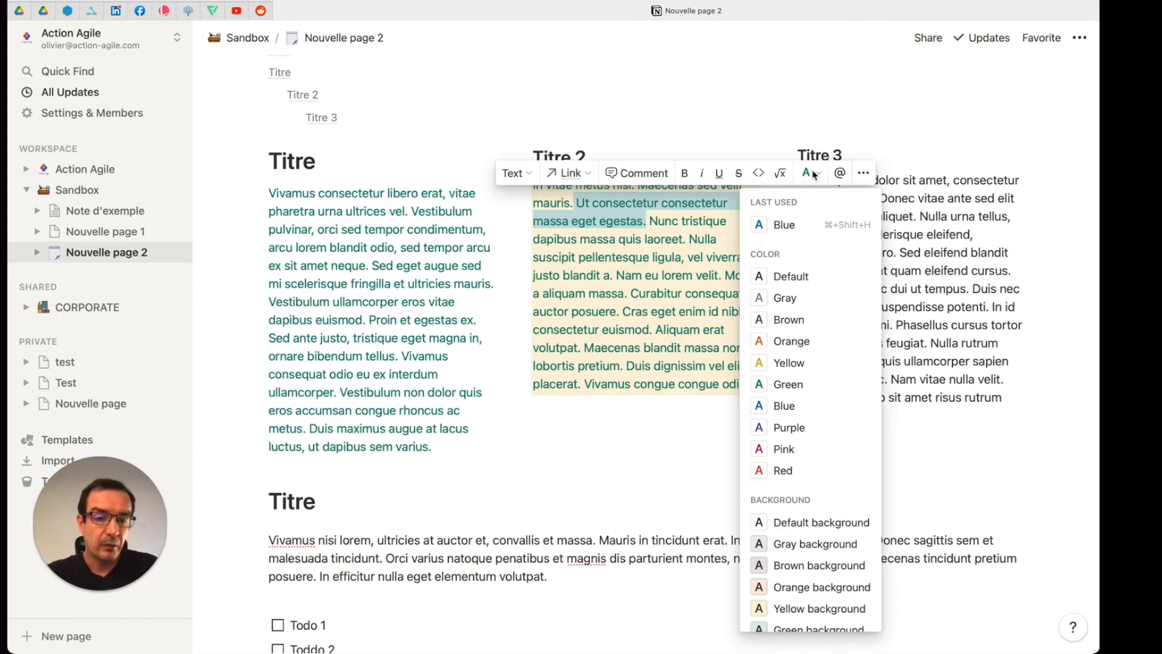
click(624, 410)
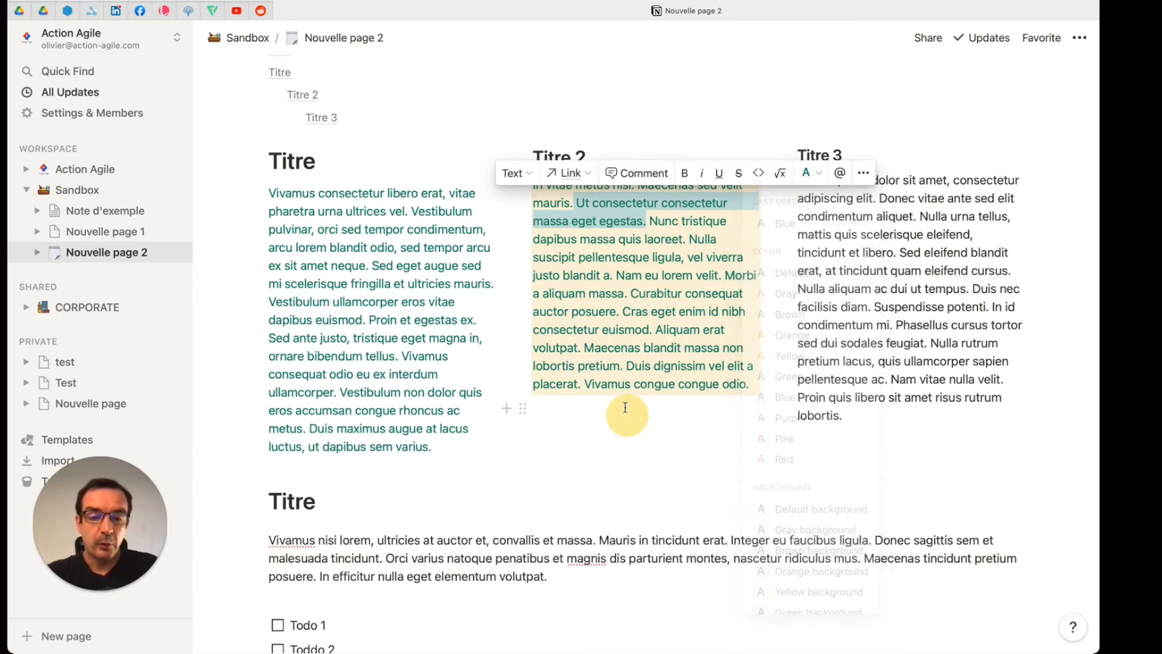
click(660, 251)
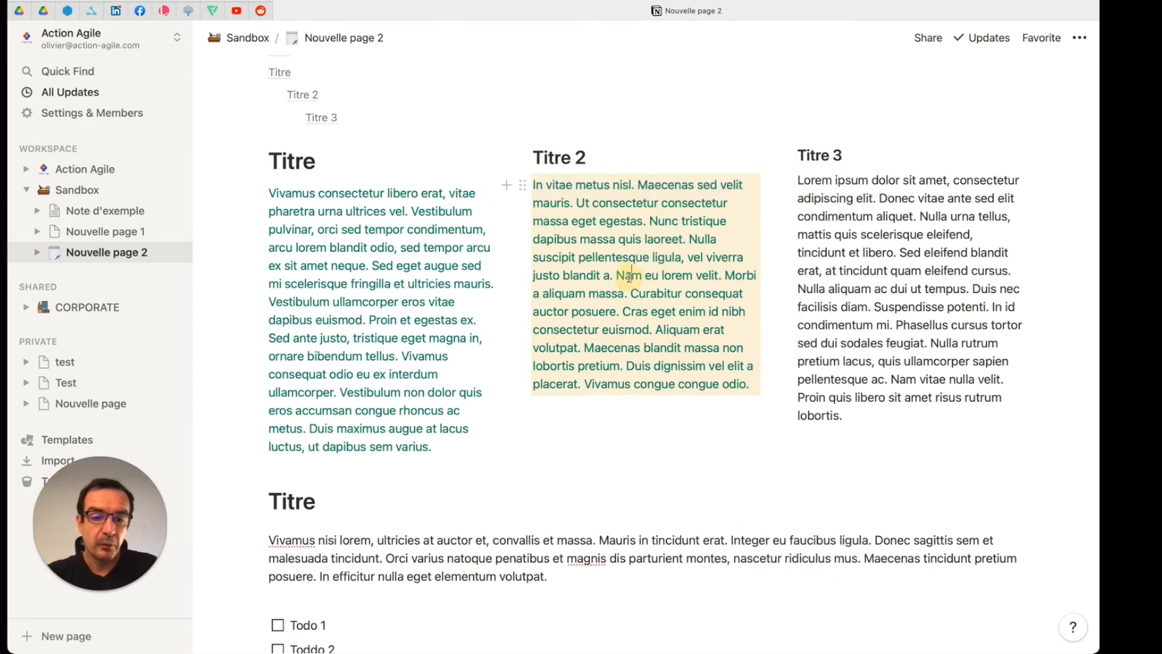
Step: Format the words "Nam eu lorem velit" in the "Titre 2" paragraph as inline code
drag(616, 275, 707, 277)
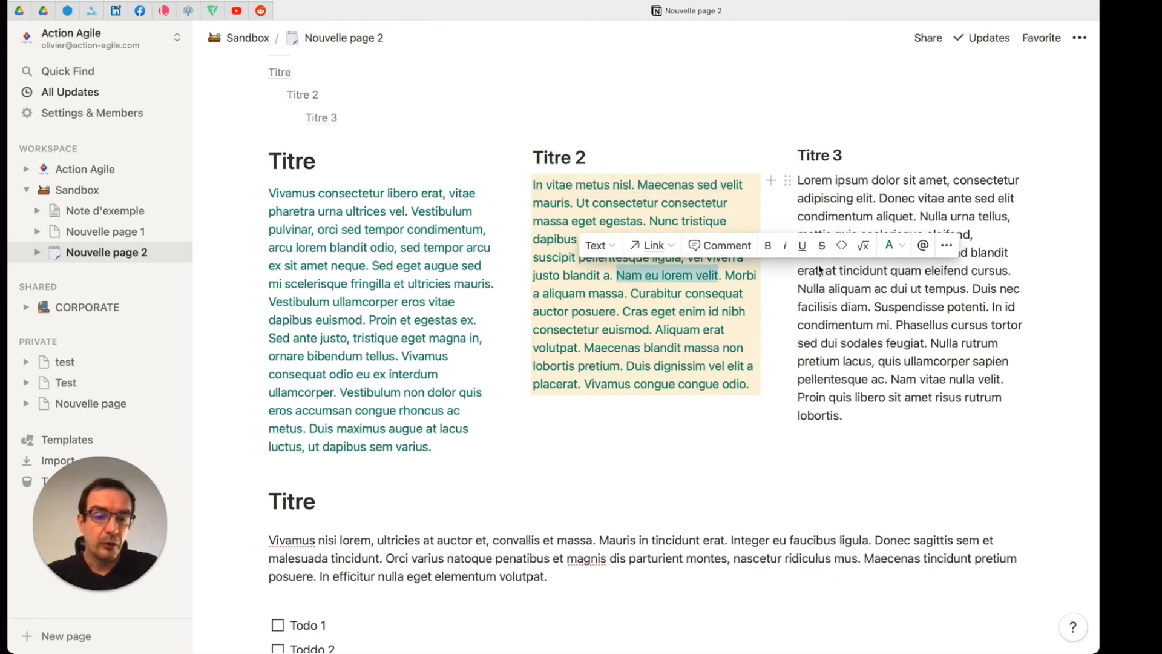
click(846, 246)
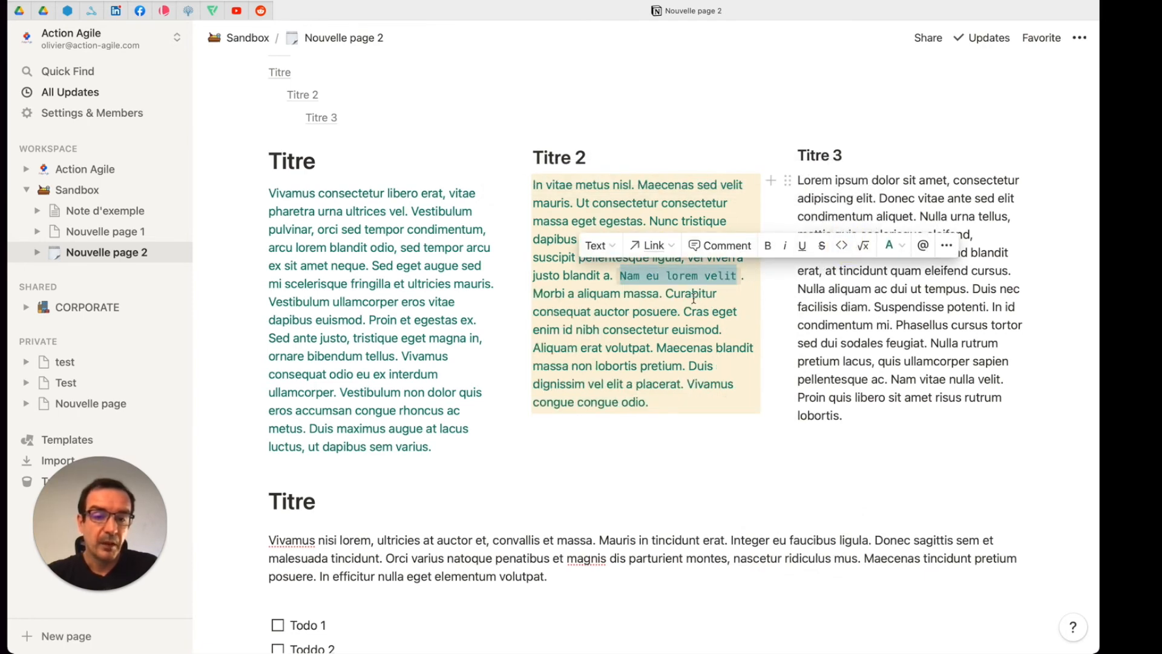
click(652, 297)
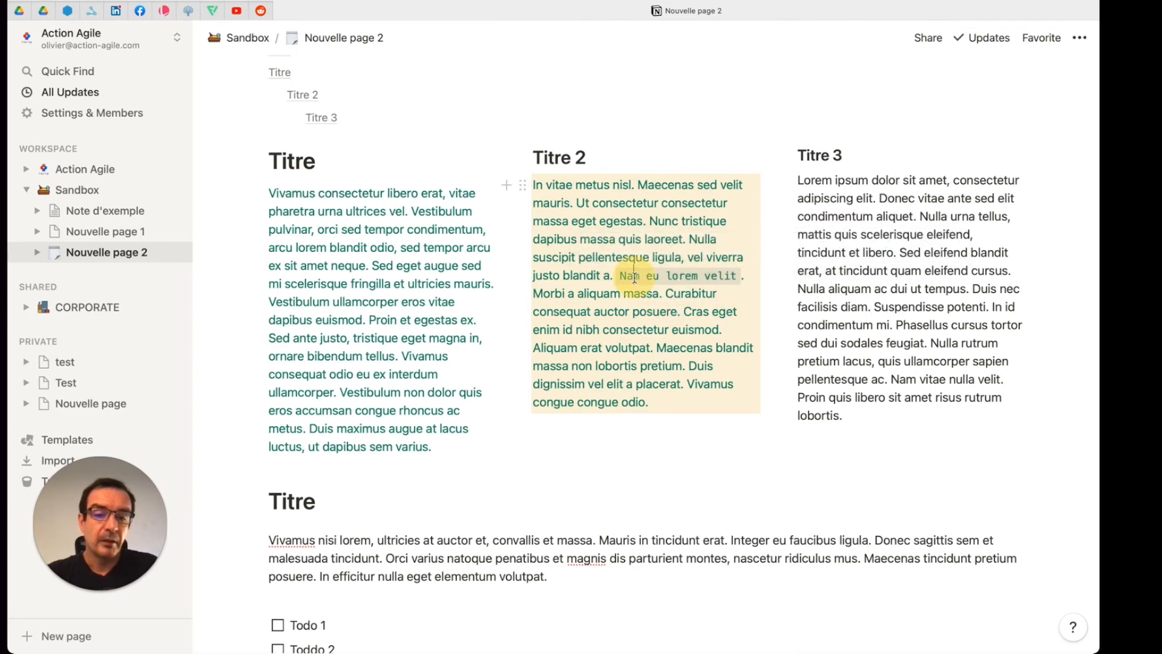
Step: Set the text color of the inline code "Nam eu lorem velit" to red
drag(620, 277, 717, 277)
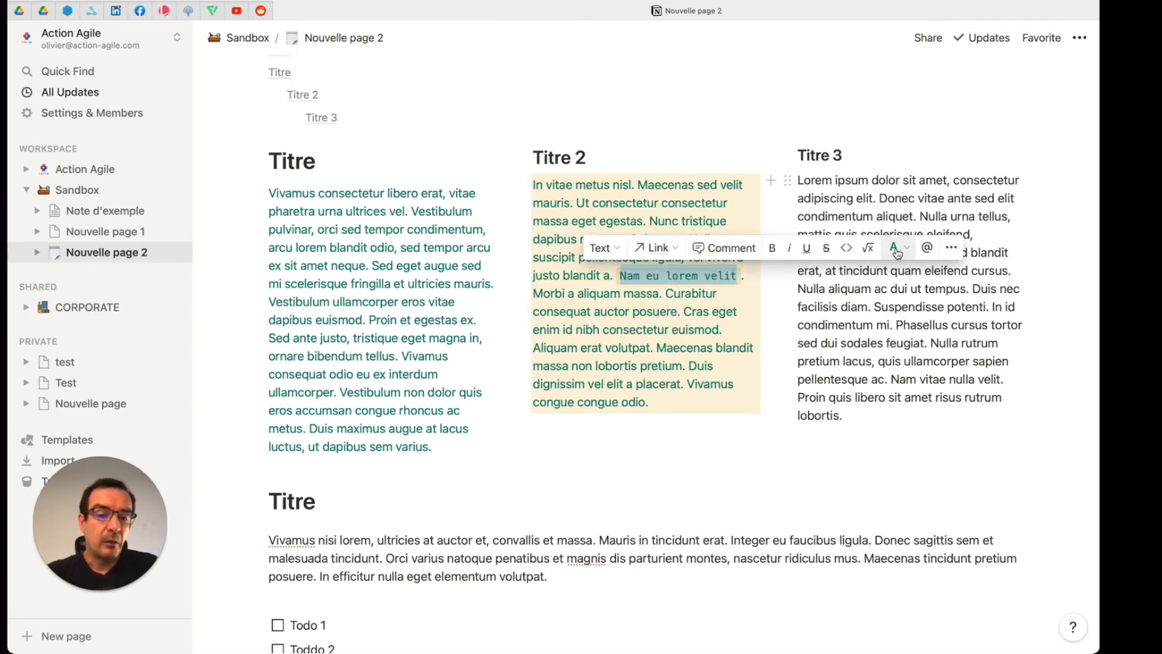
click(894, 249)
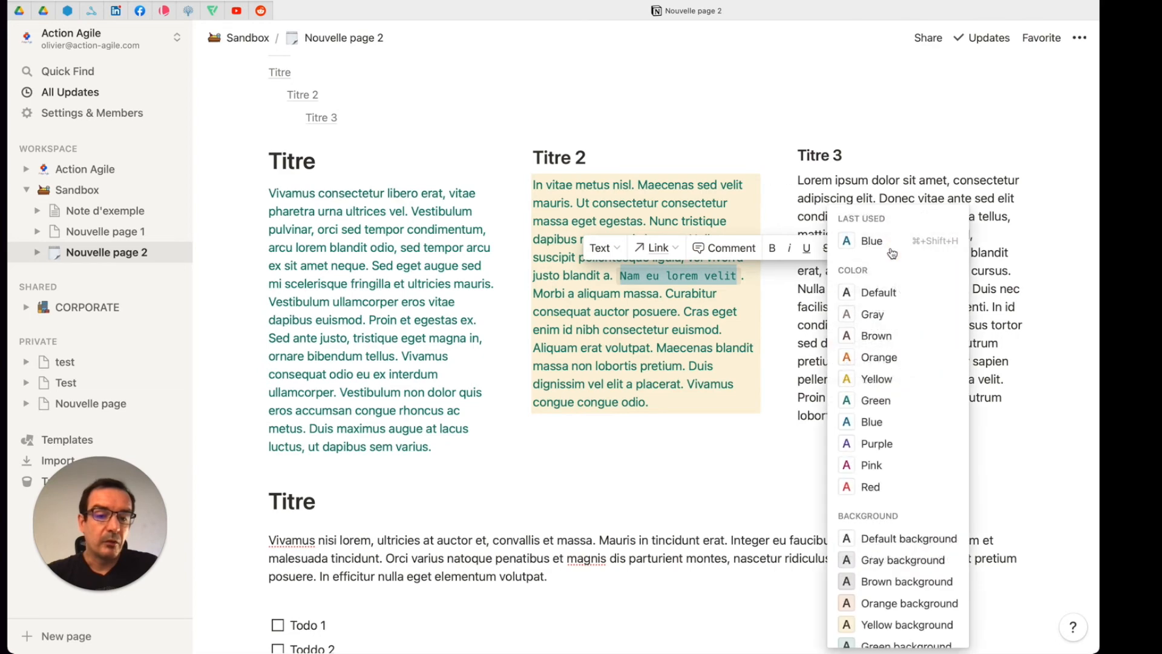
click(879, 488)
click(714, 309)
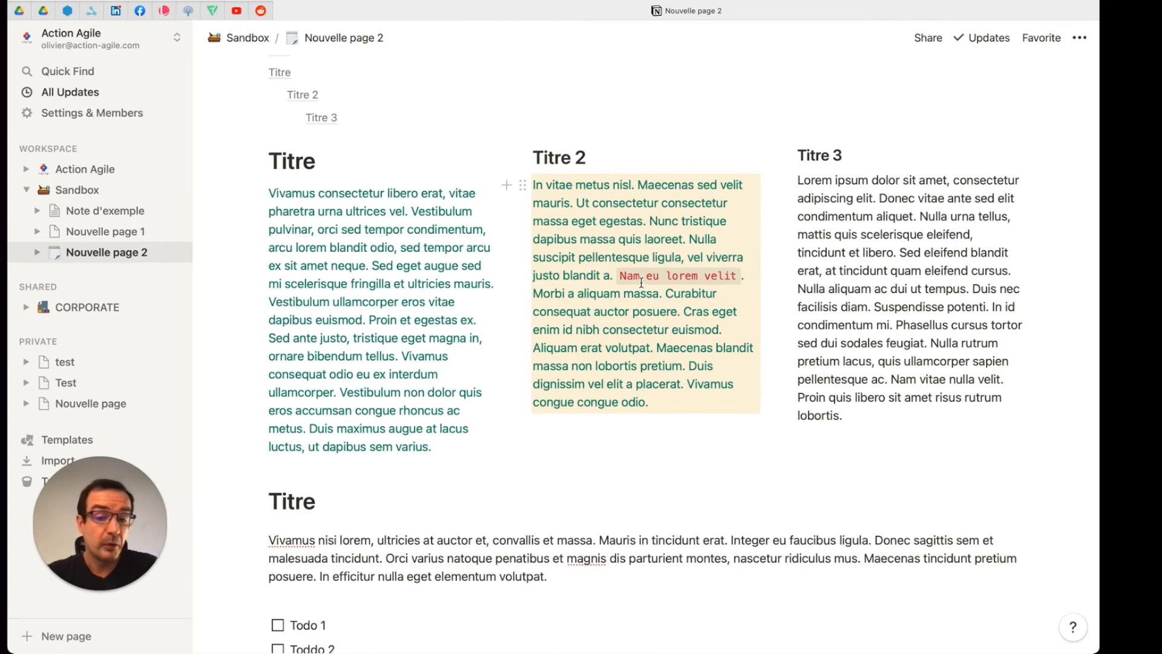
Step: Examine the block types that can be inserted on the empty line below the callout, particularly the embeds and advanced blocks
scroll(642, 284, down, 5)
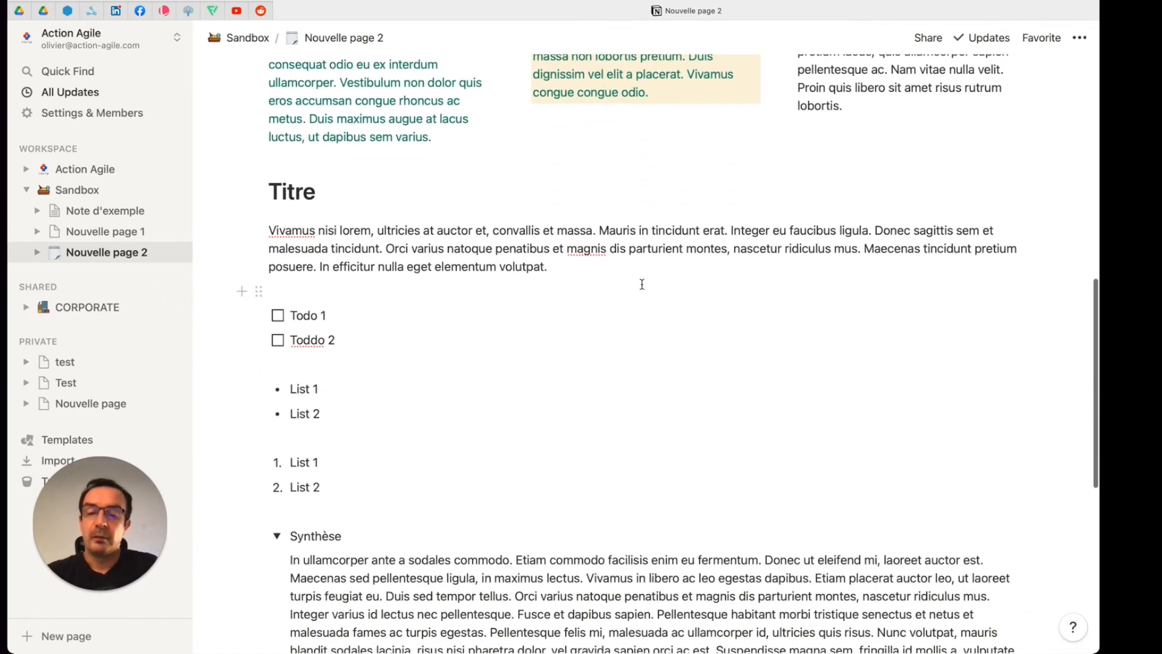
scroll(641, 284, down, 5)
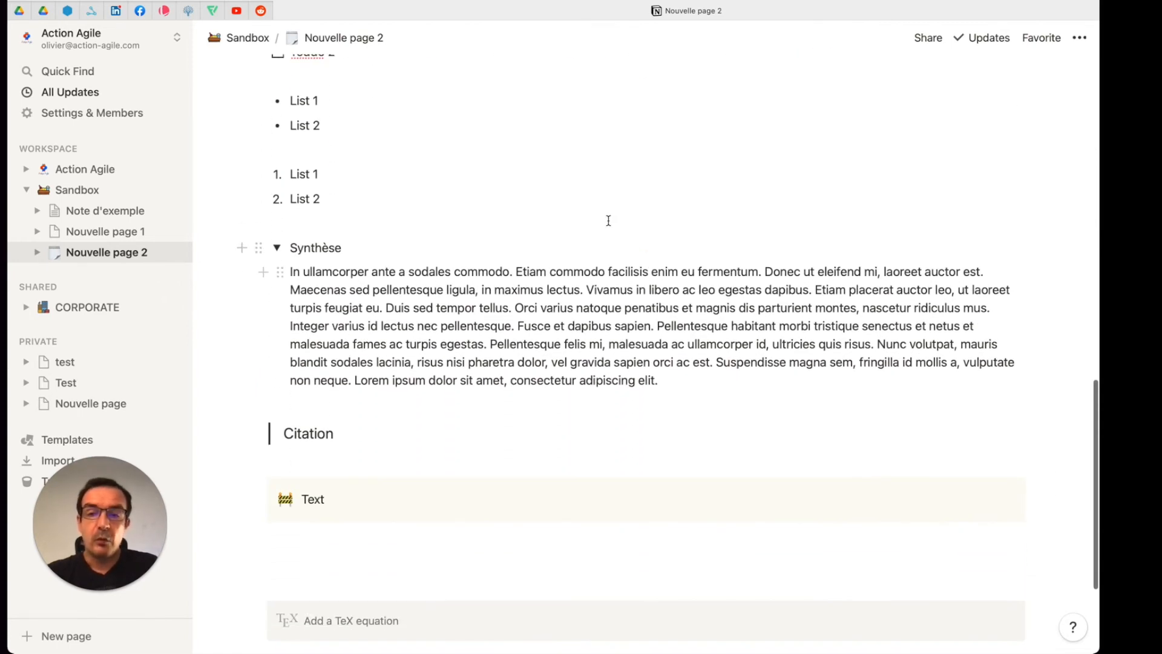
scroll(449, 351, down, 2)
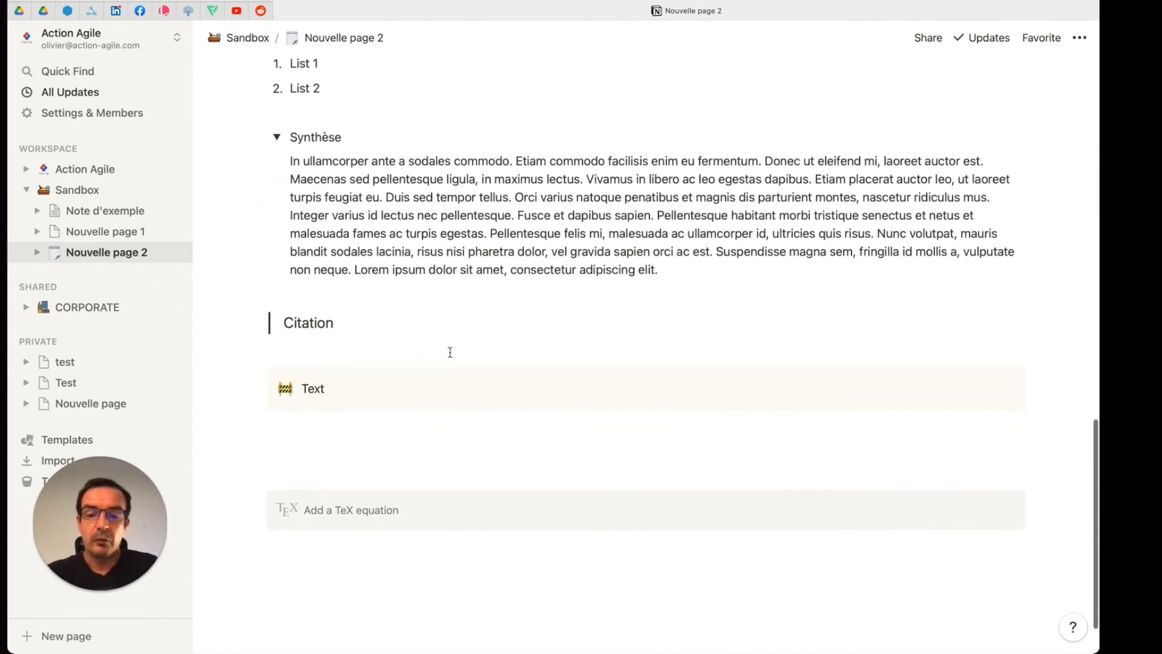
click(398, 420)
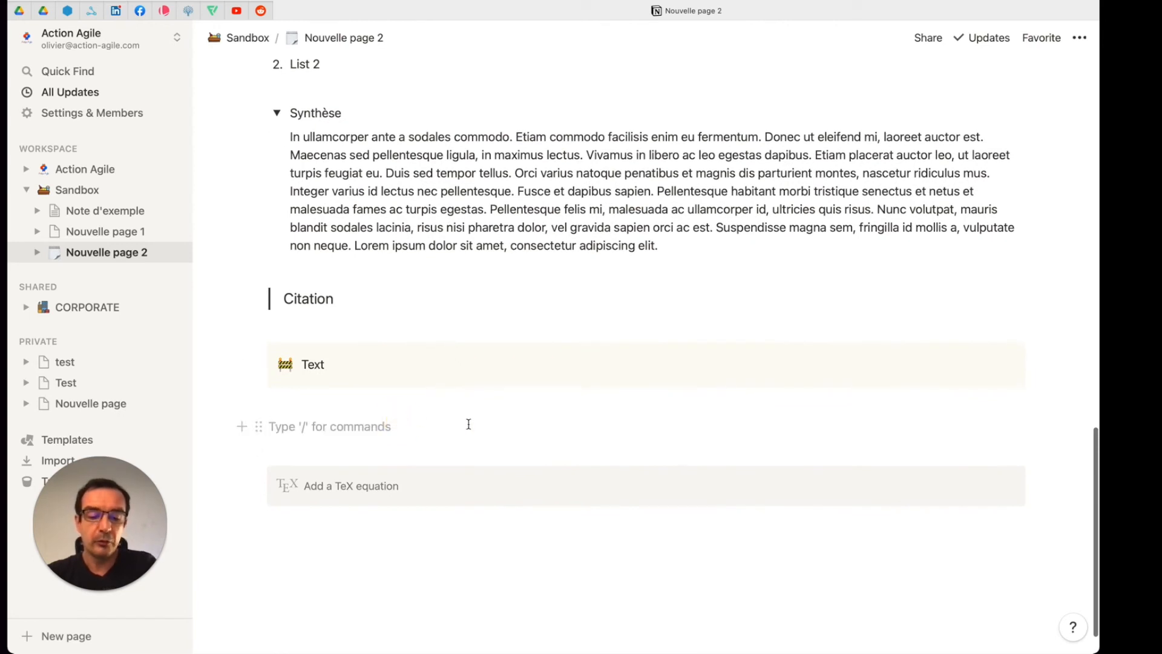
text(/)
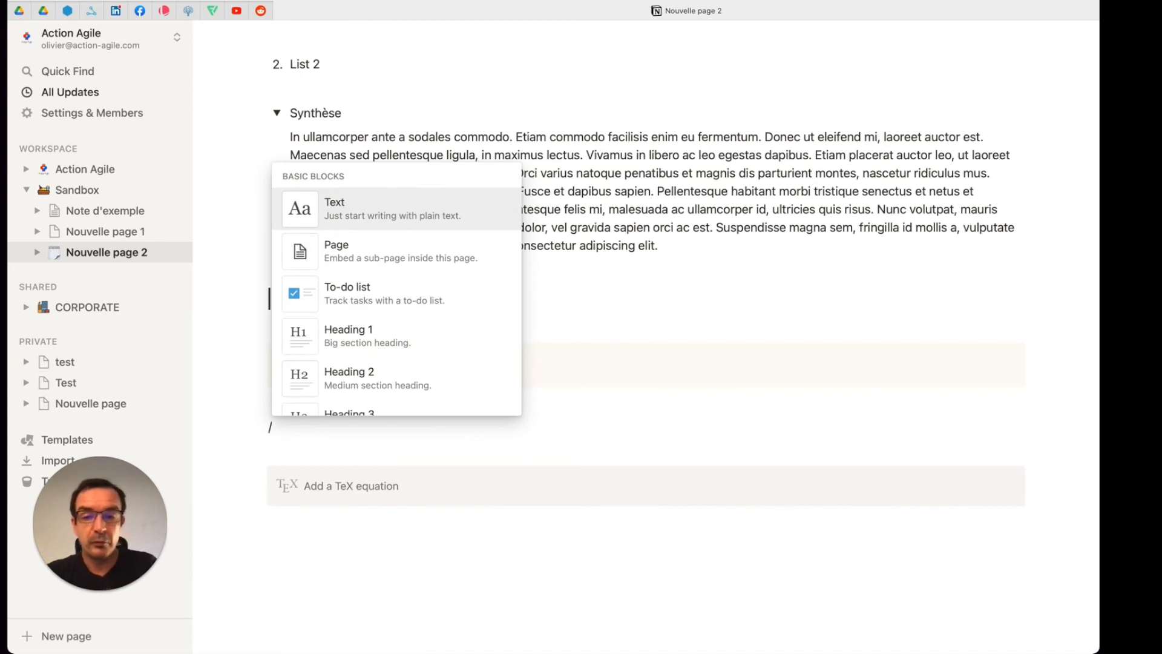
scroll(465, 352, down, 10)
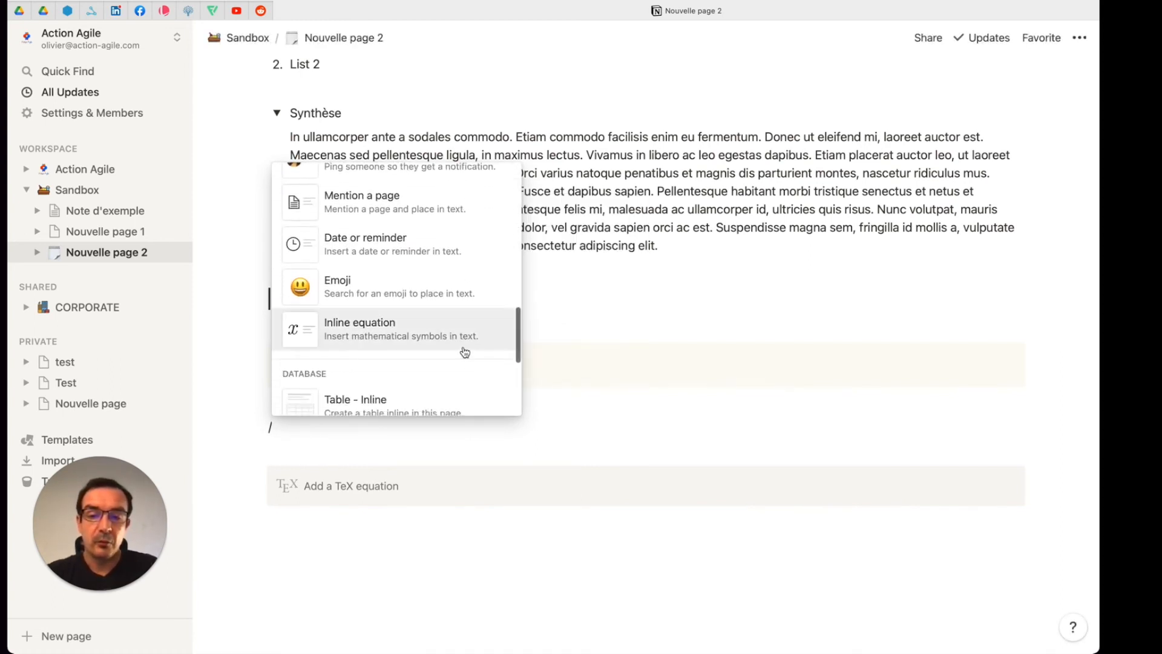
scroll(464, 352, down, 7)
scroll(463, 352, down, 12)
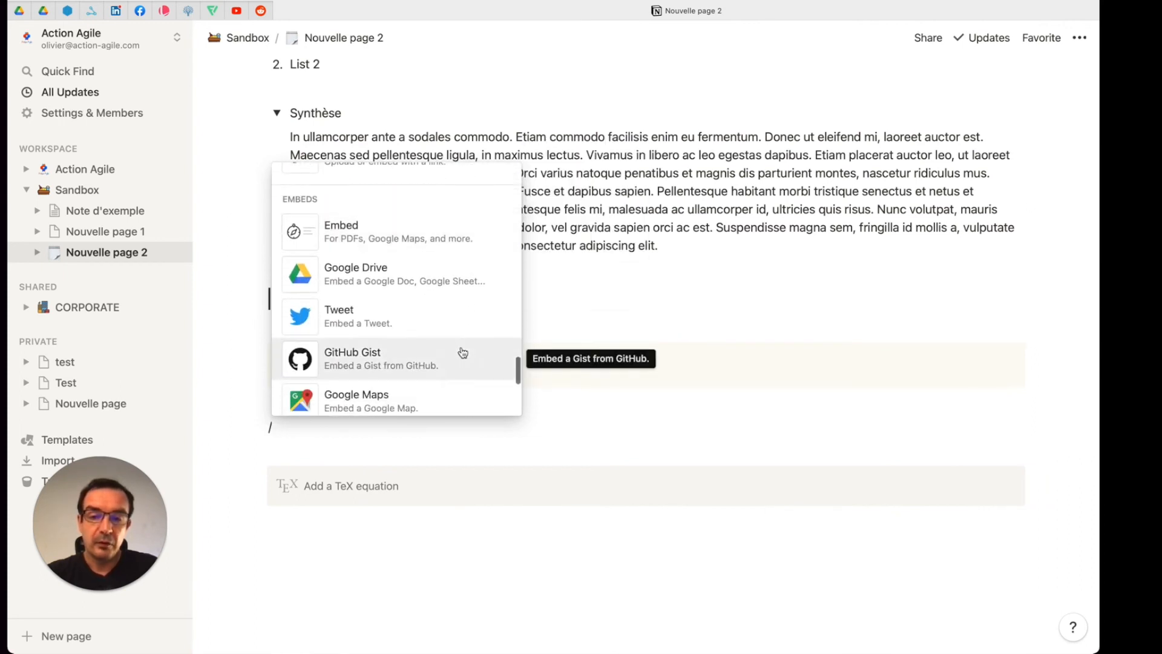
scroll(463, 353, down, 2)
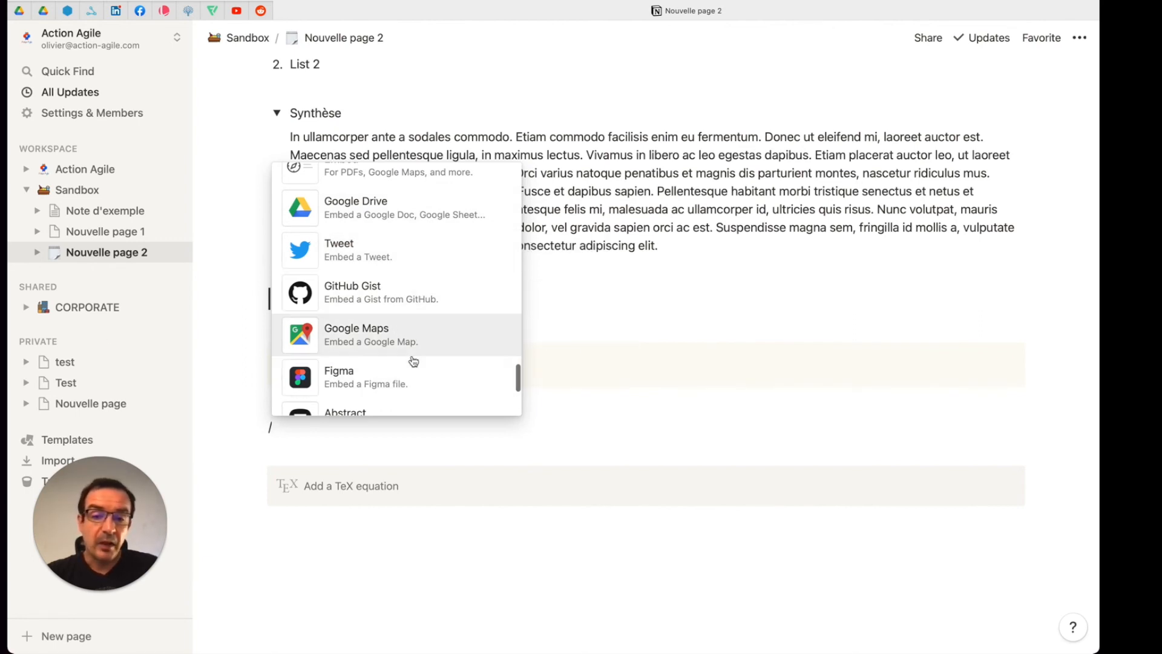
scroll(412, 361, down, 3)
scroll(414, 361, down, 3)
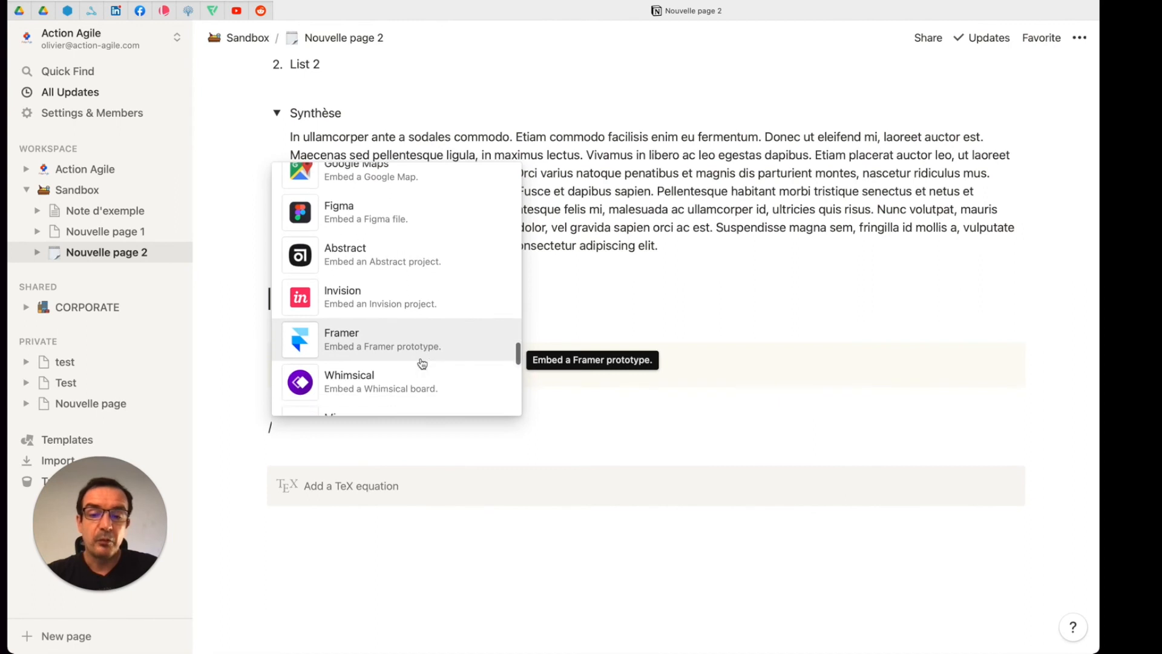
scroll(422, 363, down, 2)
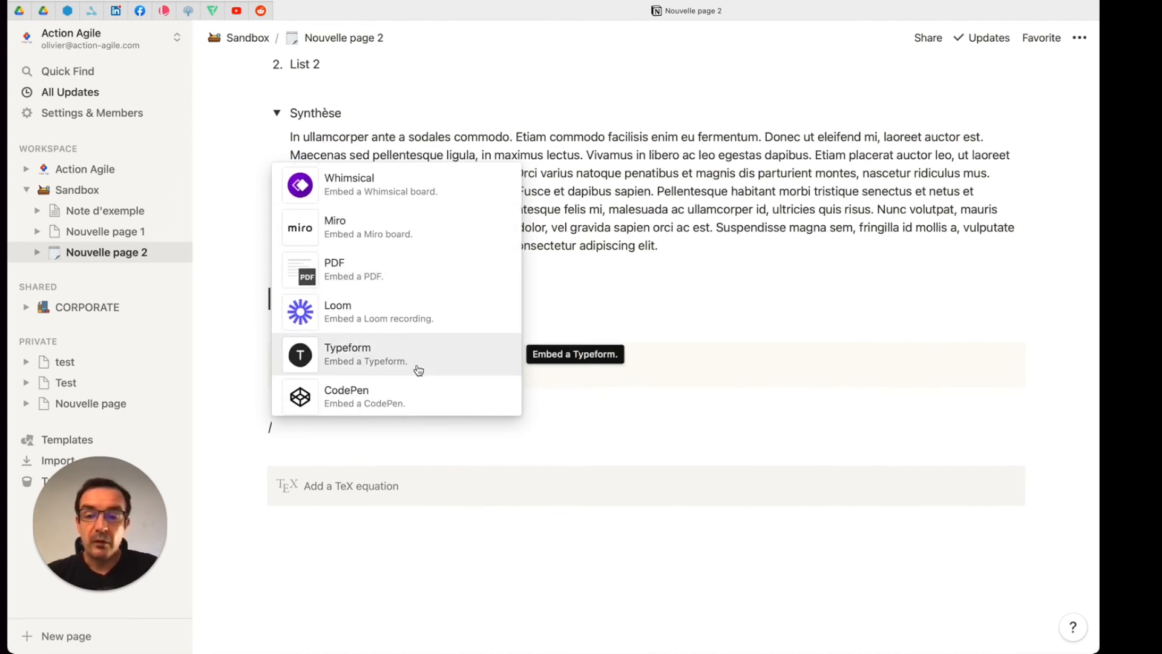
scroll(376, 298, down, 3)
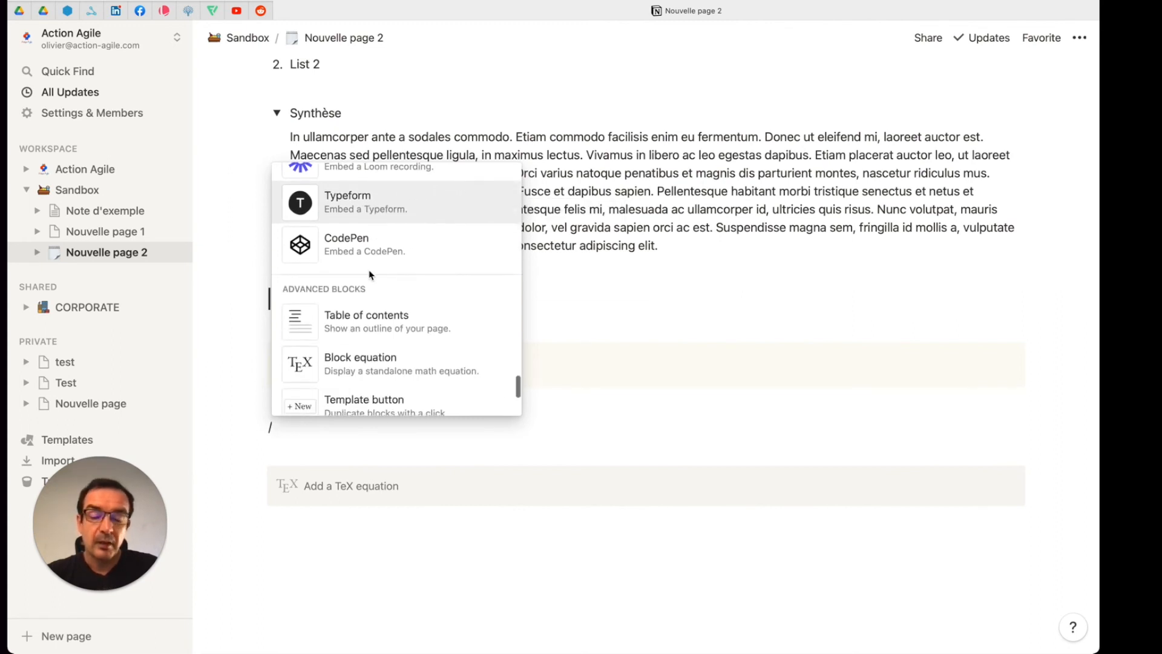
Step: Embed the Google Drive document "Page de test à insérer dans Notion" from the connected account below the callout
scroll(409, 276, up, 10)
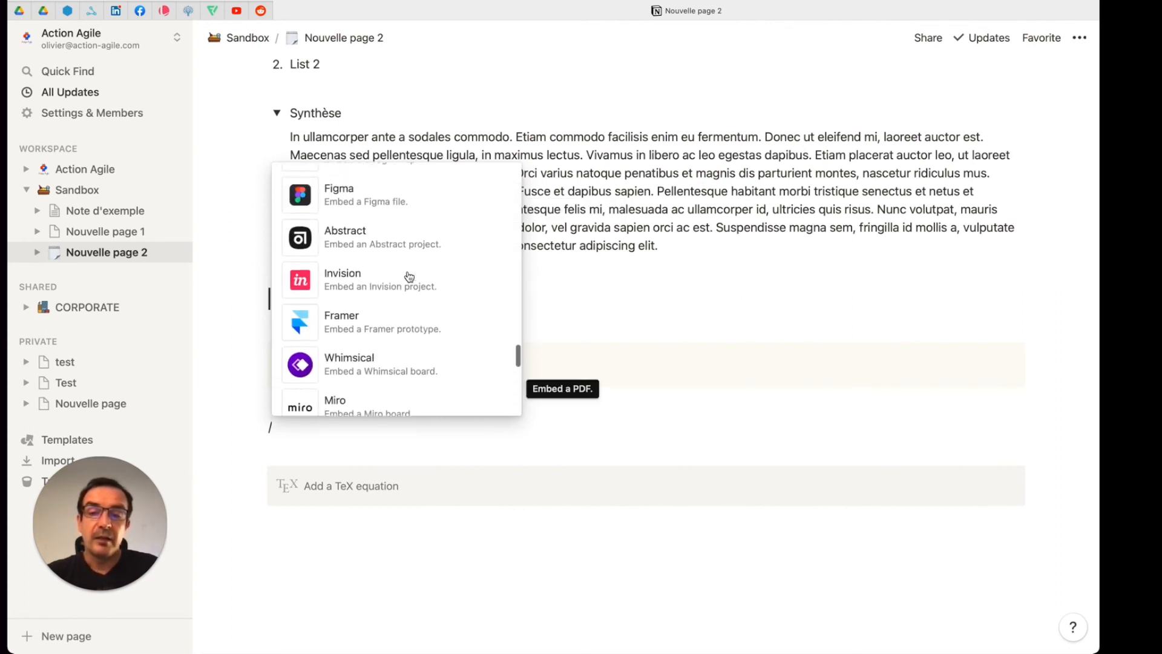
scroll(409, 276, up, 2)
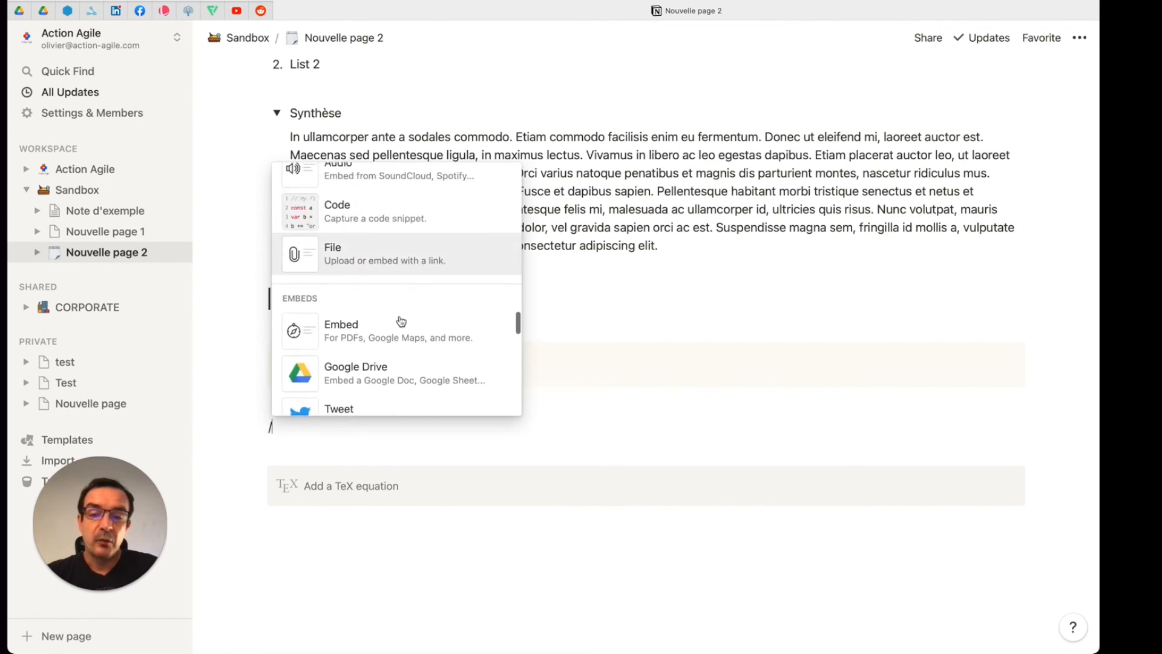
click(394, 379)
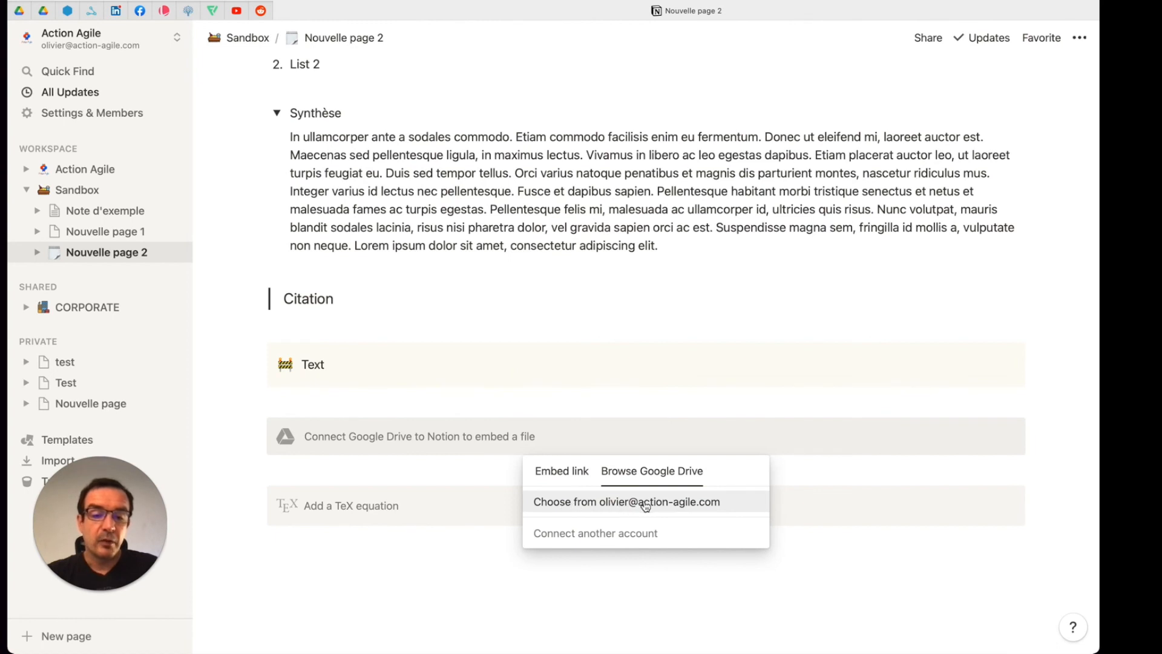
click(676, 502)
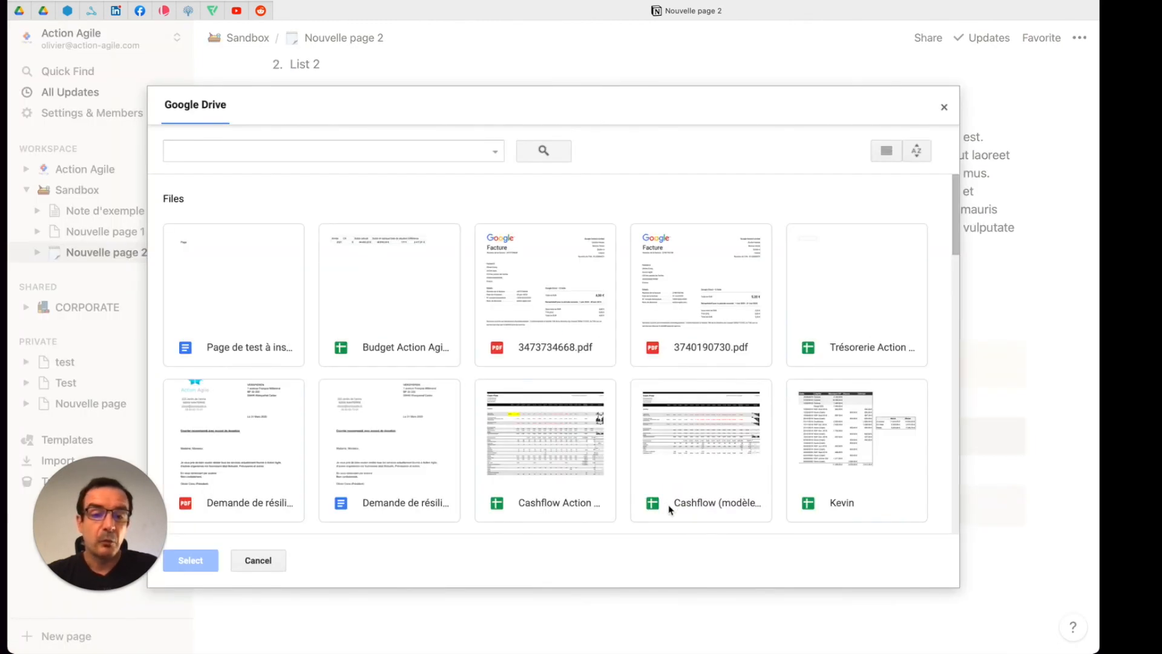
click(211, 304)
click(193, 558)
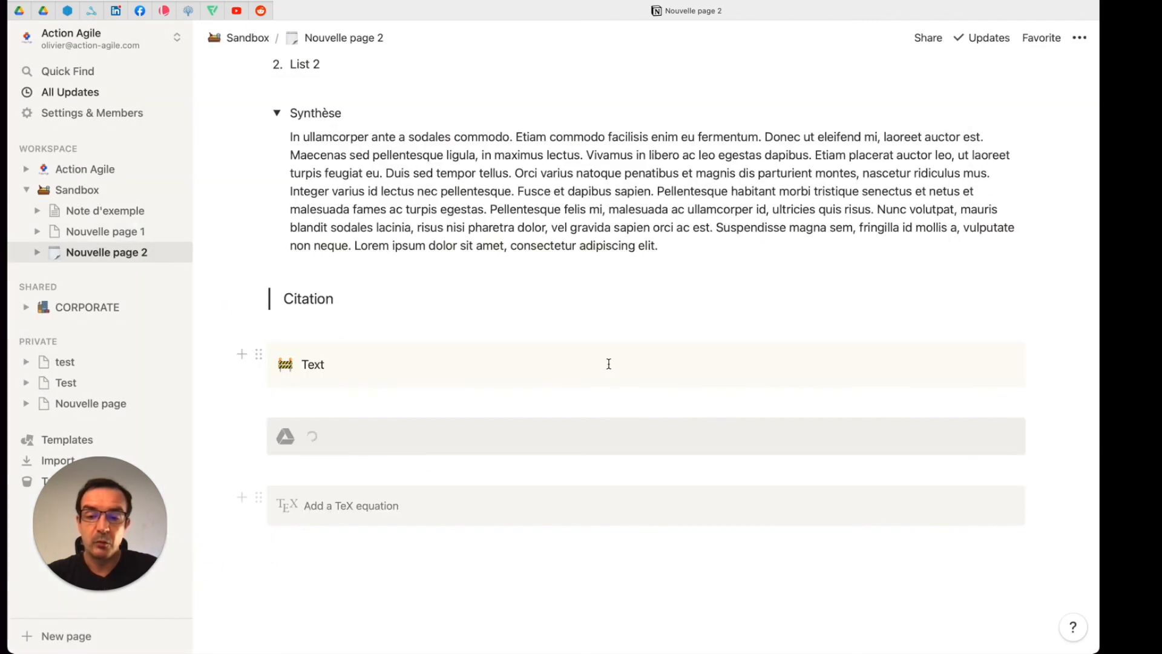
scroll(615, 365, down, 1)
scroll(616, 364, down, 5)
scroll(617, 371, up, 1)
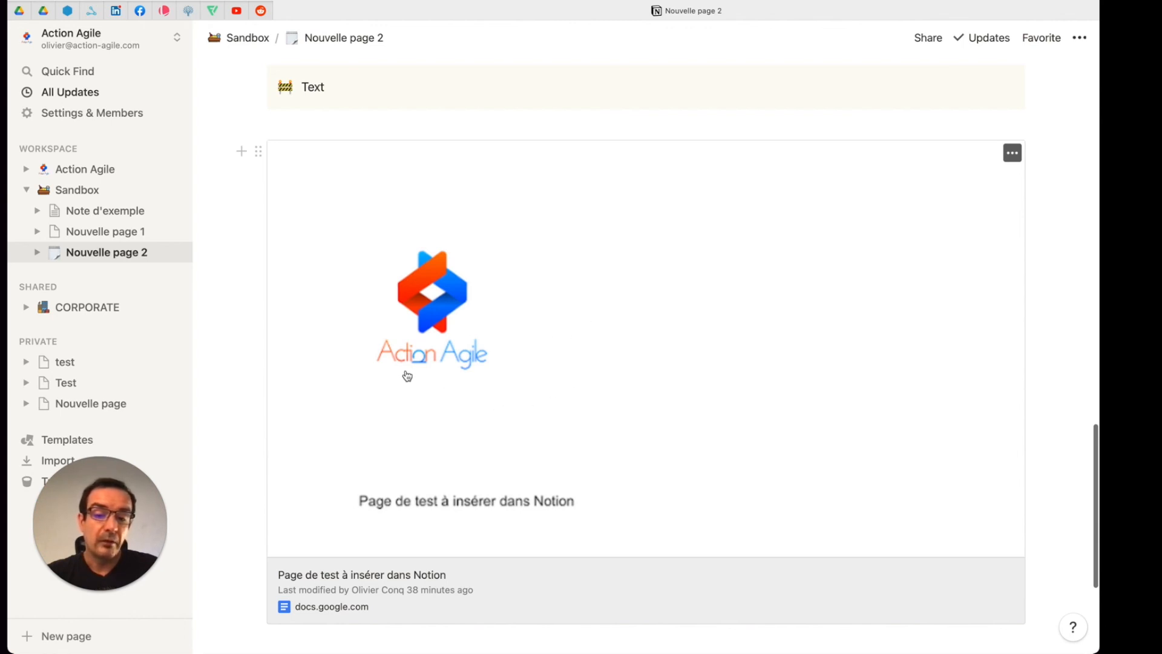
Step: Embed a Miro board on the empty line below the Google Drive document, using the copied board link
scroll(608, 304, down, 2)
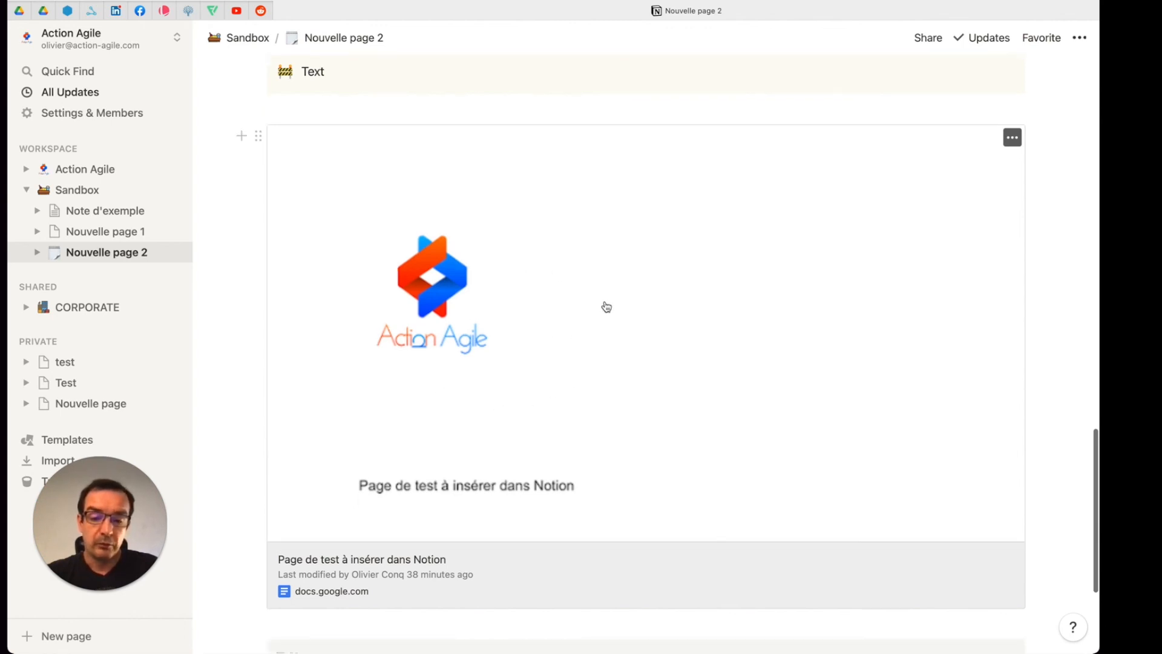
scroll(449, 503, down, 6)
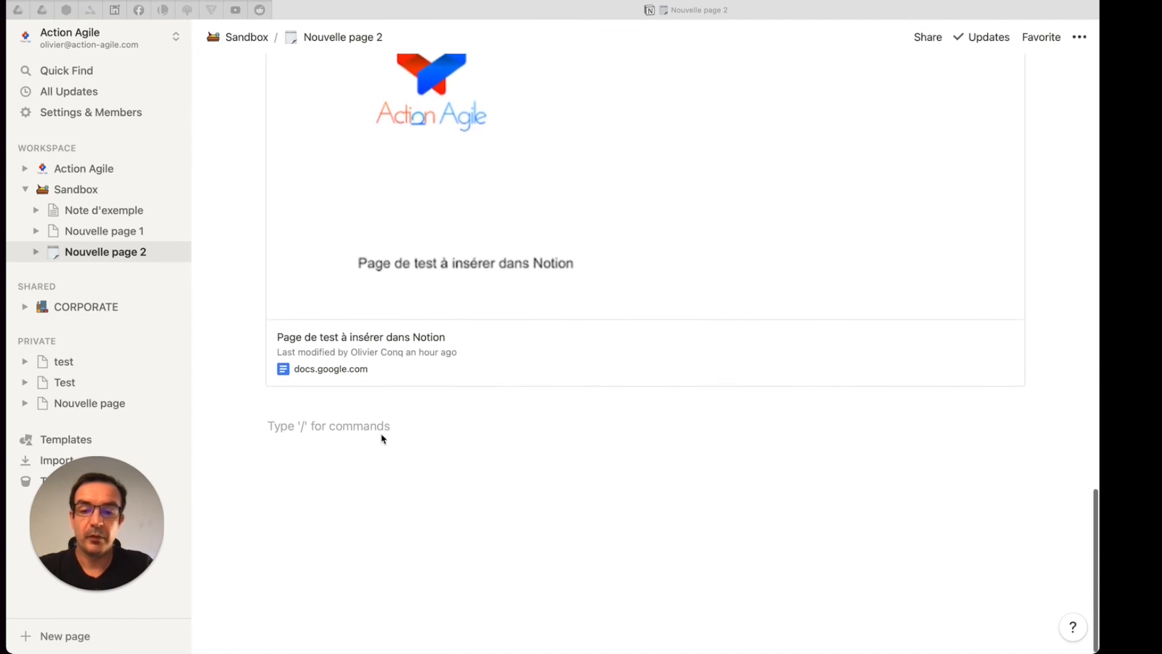
click(381, 426)
text(/miro)
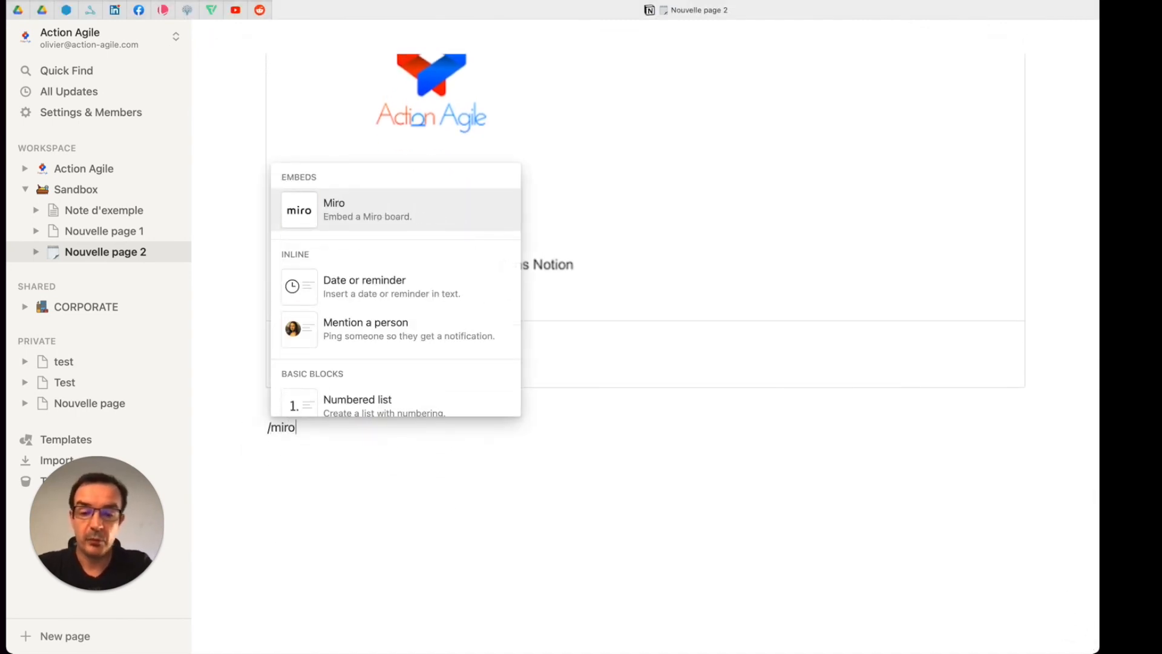
key(Return)
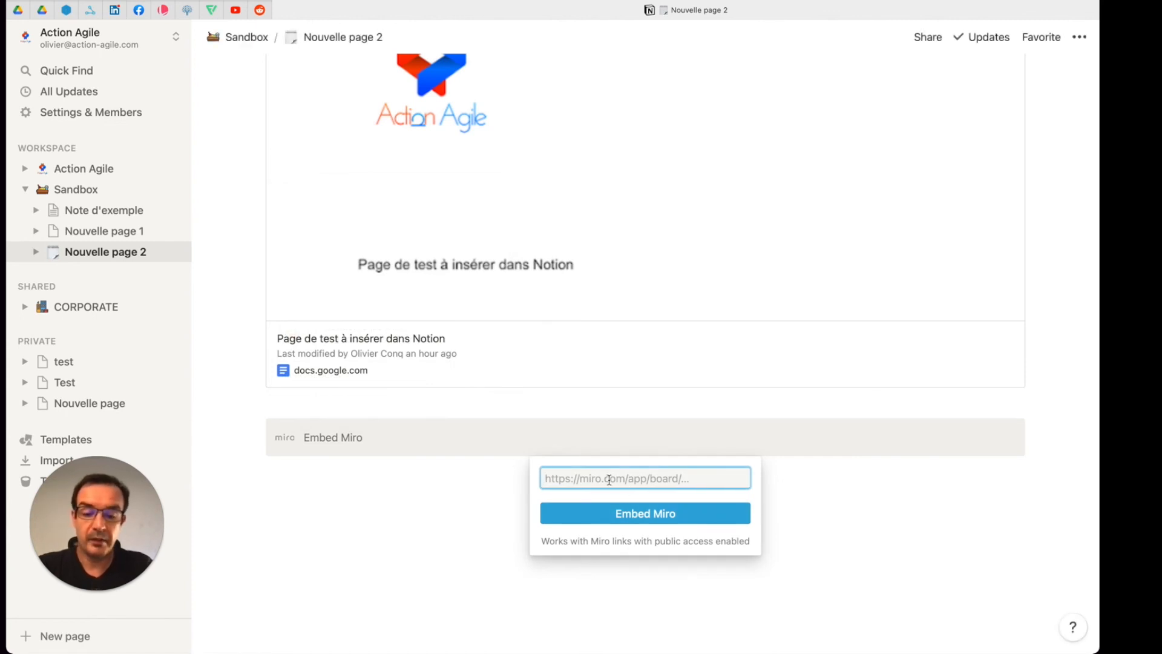
key(super+v)
click(643, 512)
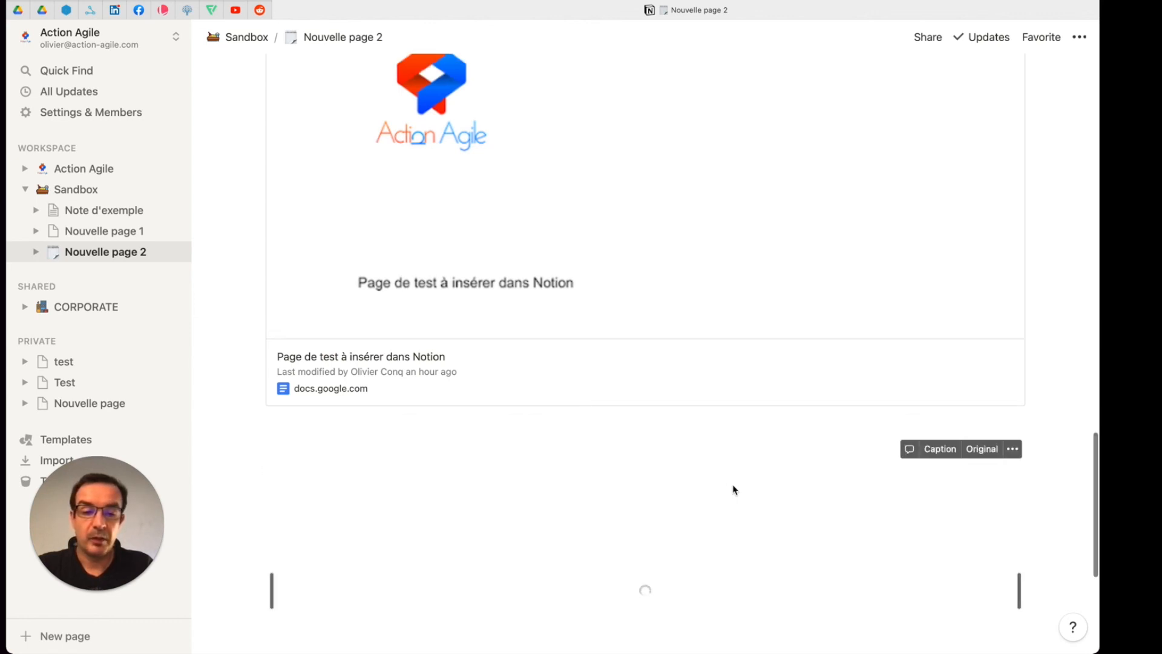
Step: Open the embedded Roadmap board, pan it slightly and select the "Aurora Migration" sticky note under Sprint 2
scroll(734, 491, down, 2)
scroll(729, 490, down, 2)
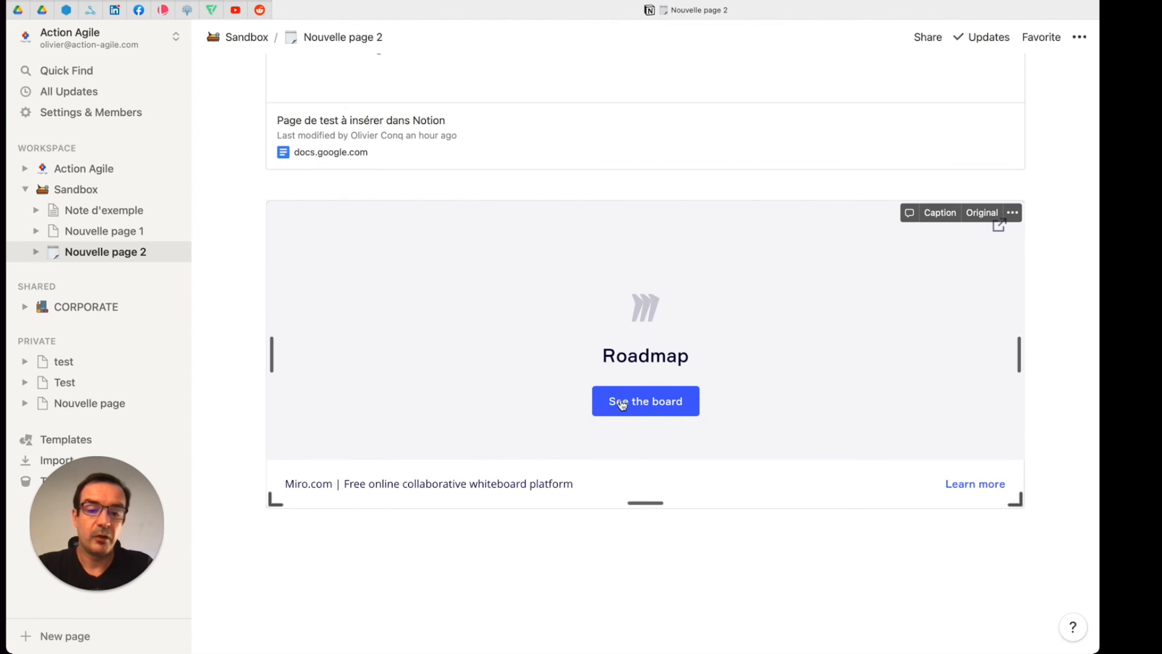
click(644, 402)
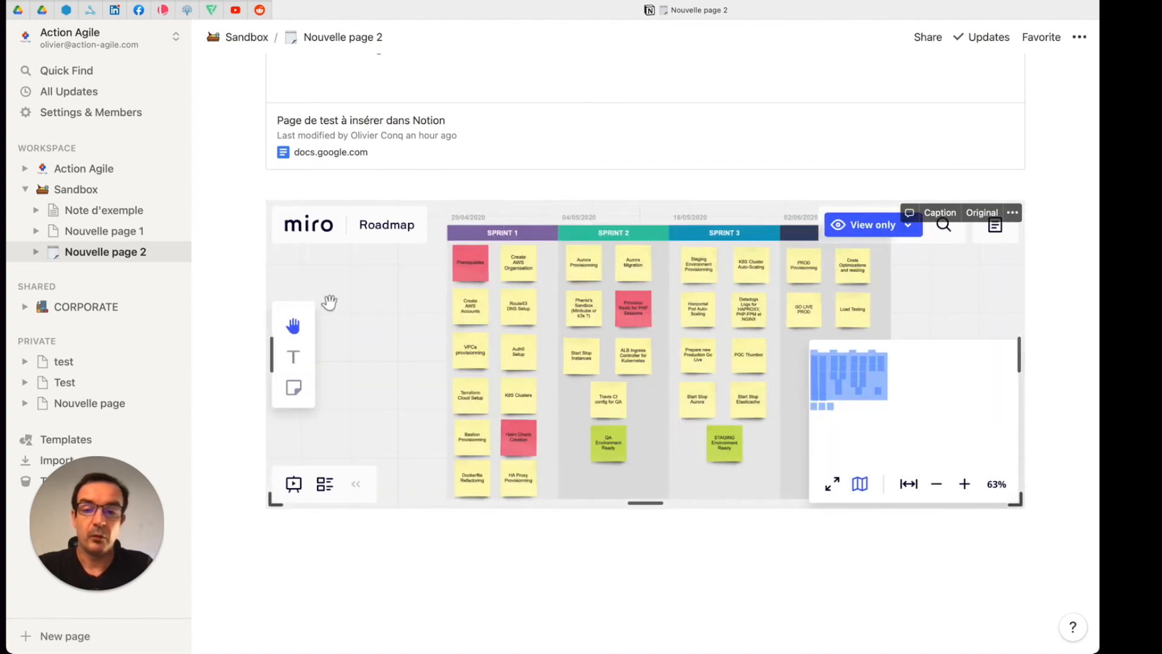
mouse_move(766, 327)
mouse_down()
mouse_move(626, 358)
mouse_move(838, 332)
mouse_move(759, 316)
mouse_up()
click(626, 266)
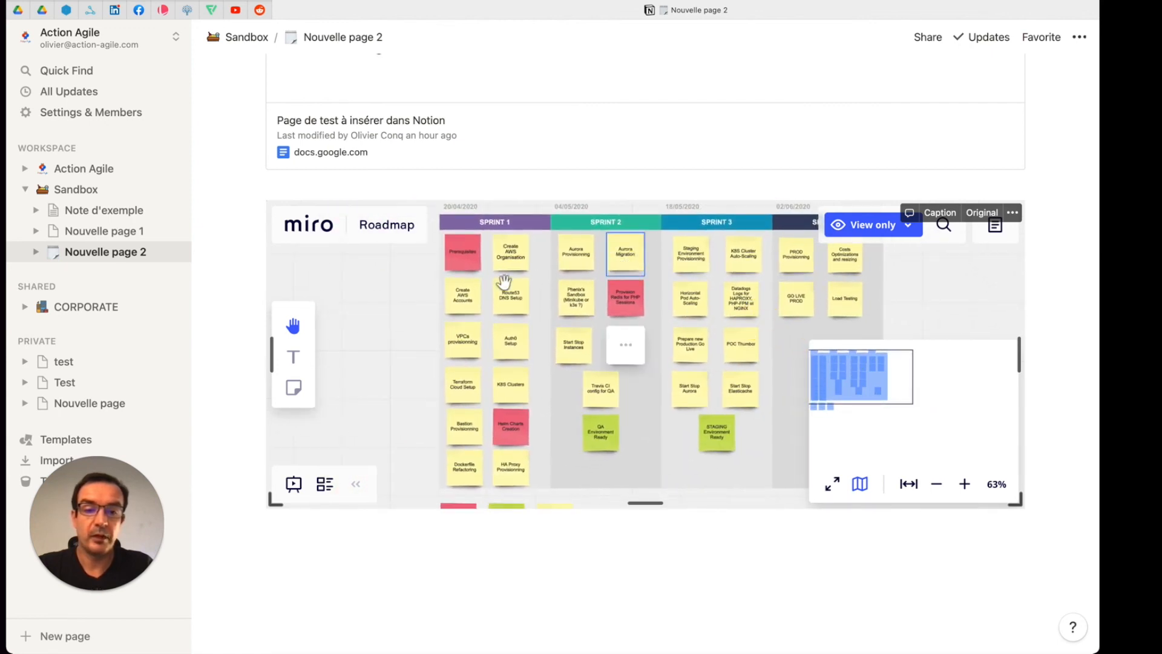